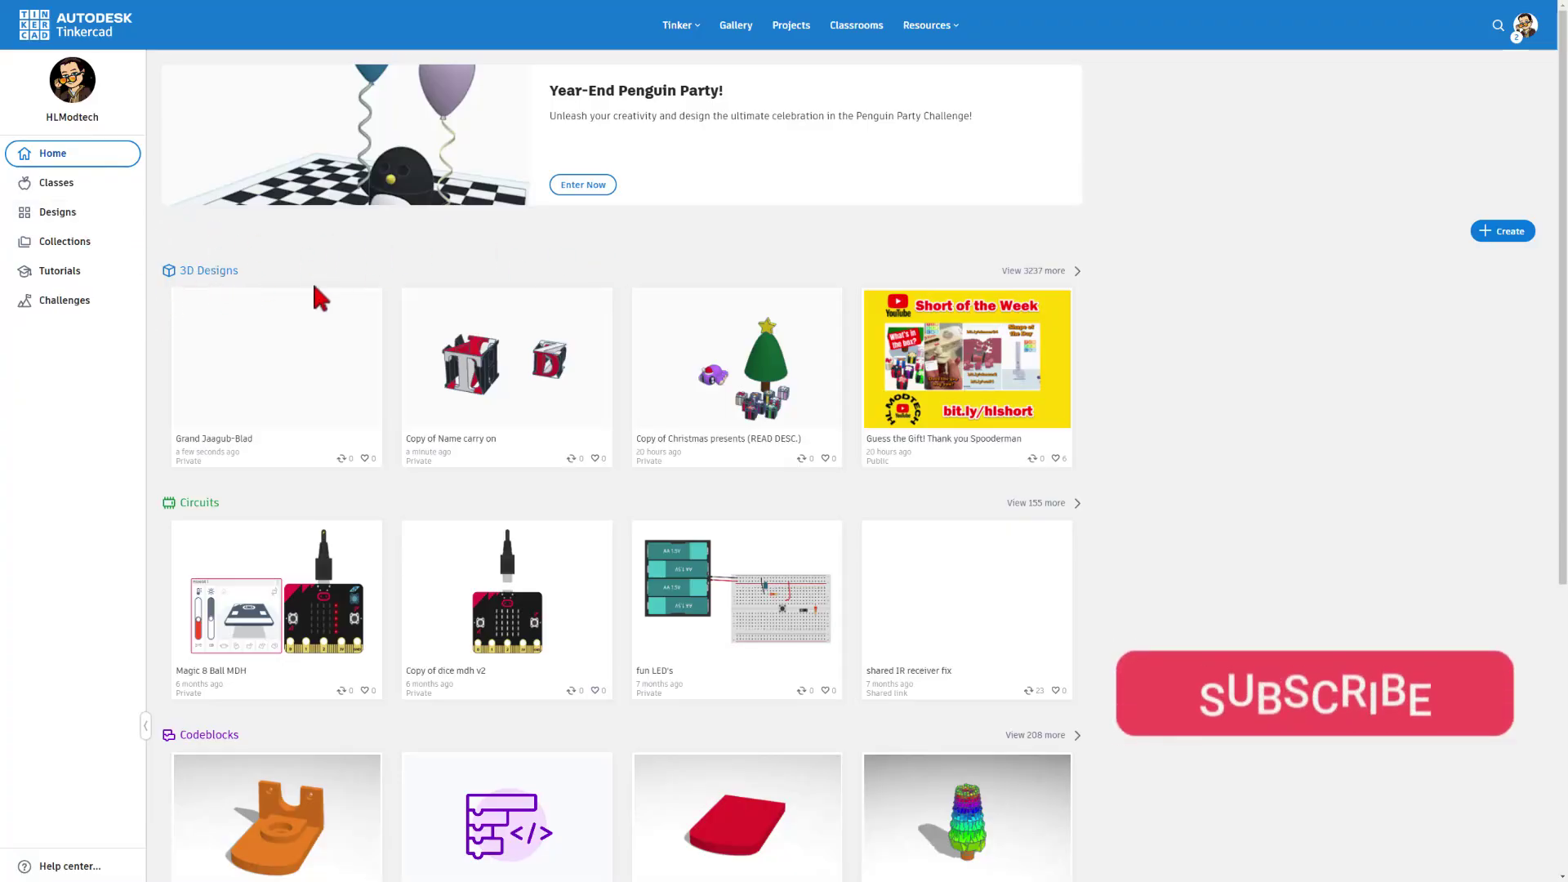
Step: Open the Create dropdown on the Tinkercad dashboard
left_click(1494, 236)
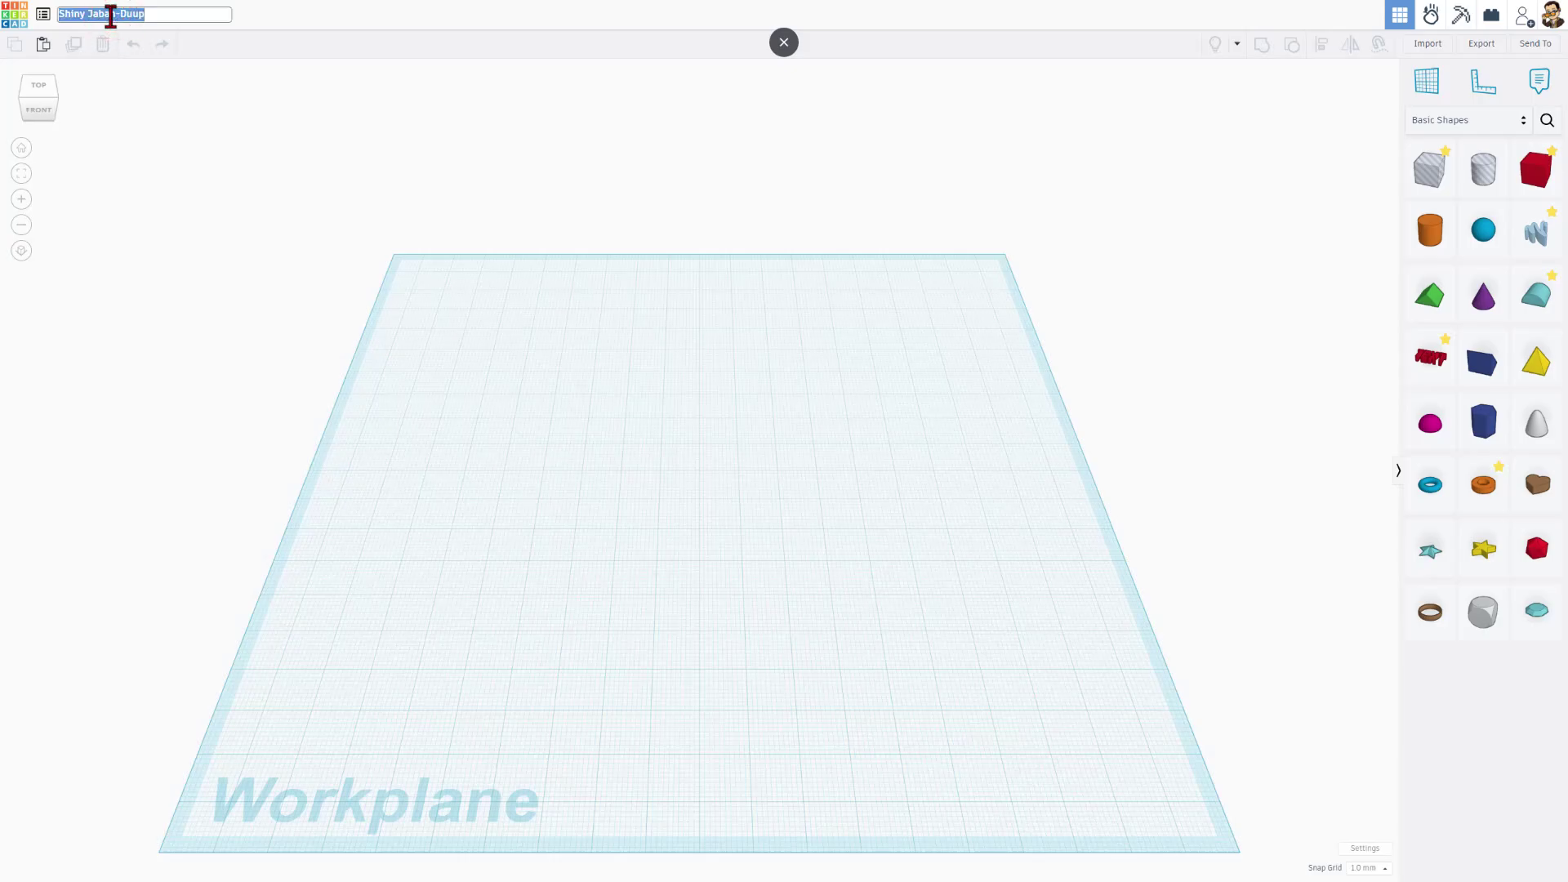
type("dist")
Step: Confirm 'dist' as the name of the new 3D design
key("Return")
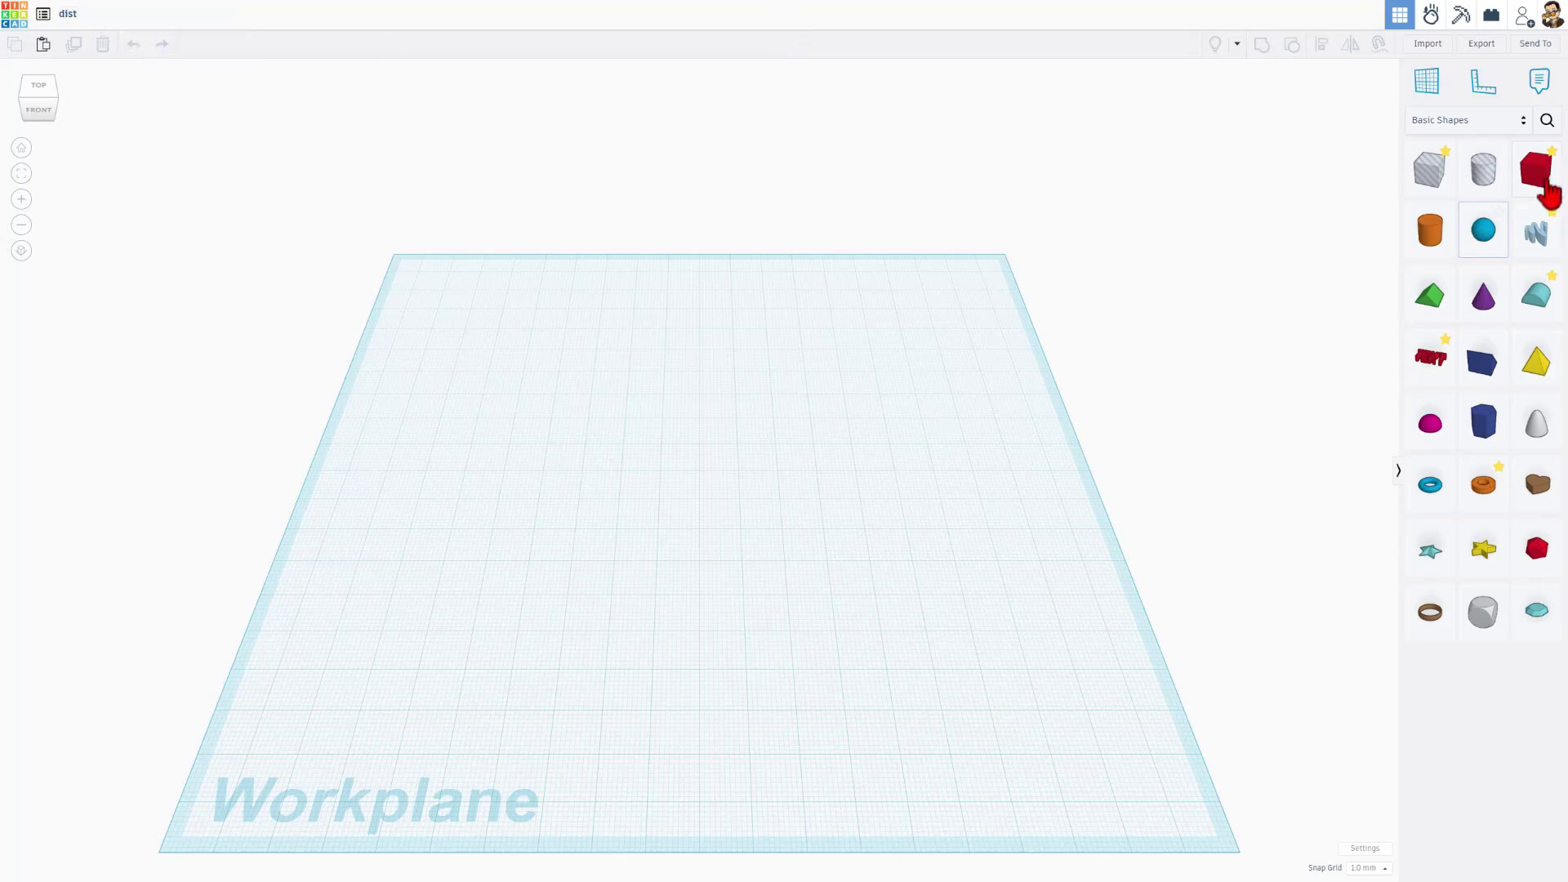
Step: Place a red box on the workplane and set its length to 100
left_click(1538, 177)
left_click(599, 417)
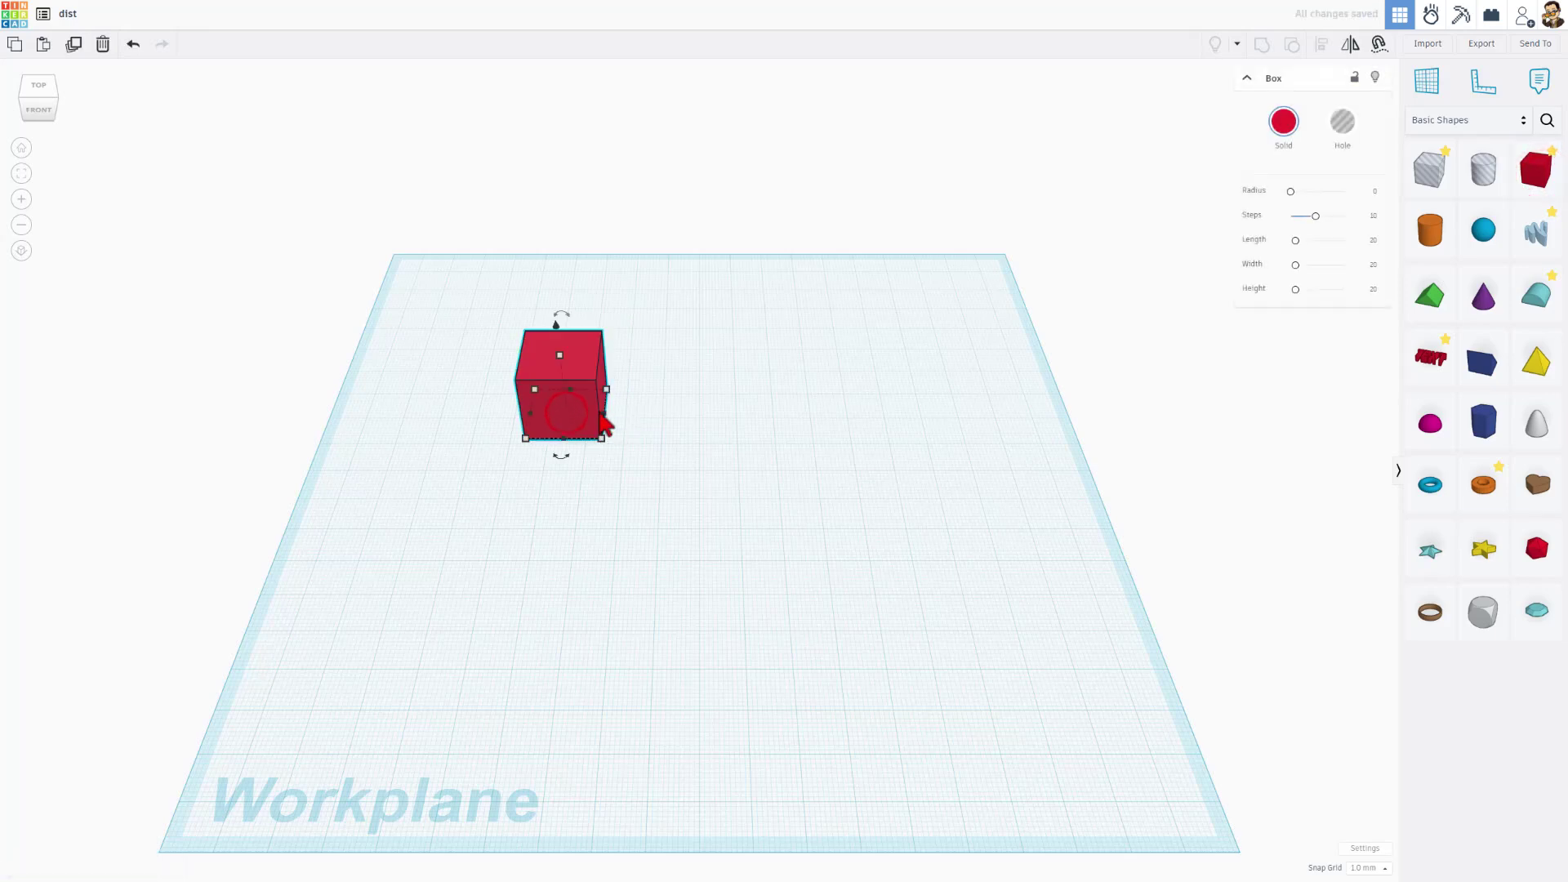
left_click_drag(606, 423, 794, 432)
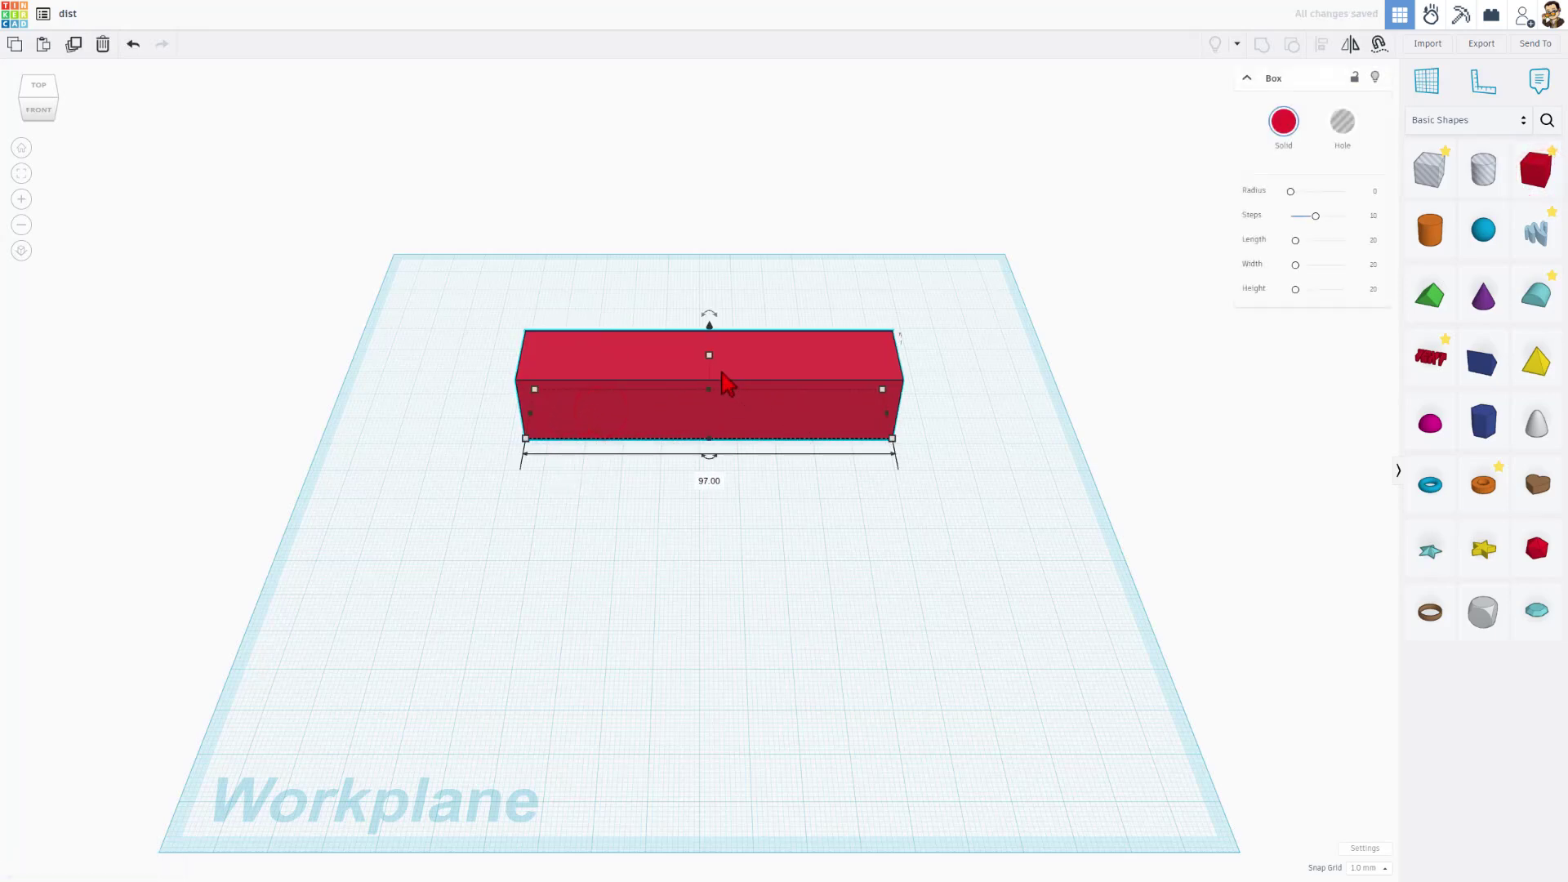
left_click_drag(708, 356, 709, 373)
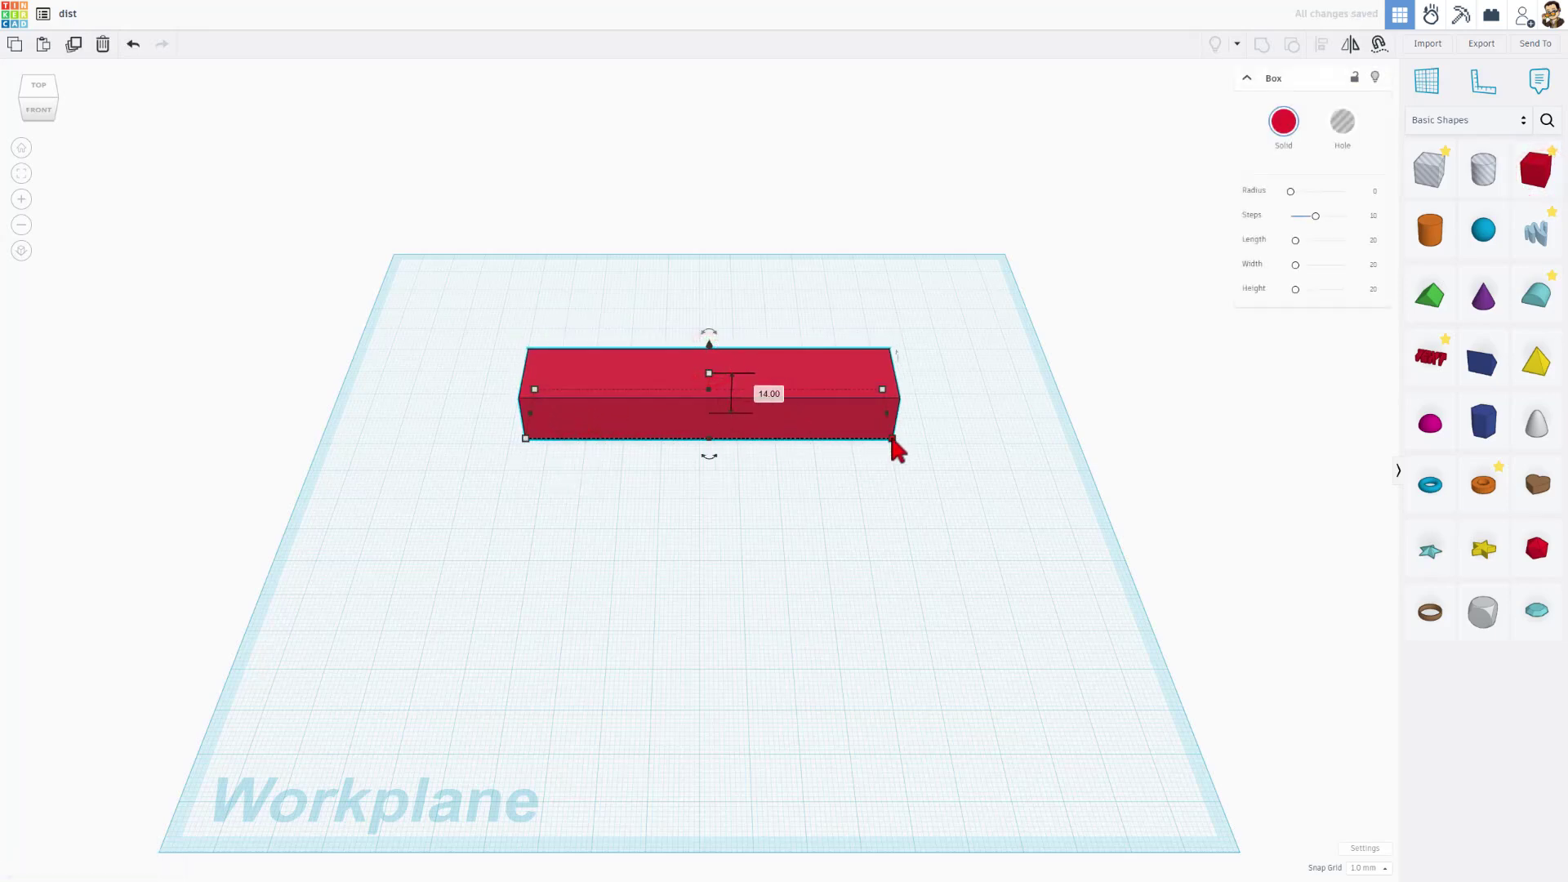
left_click(712, 479)
type("100")
key("Return")
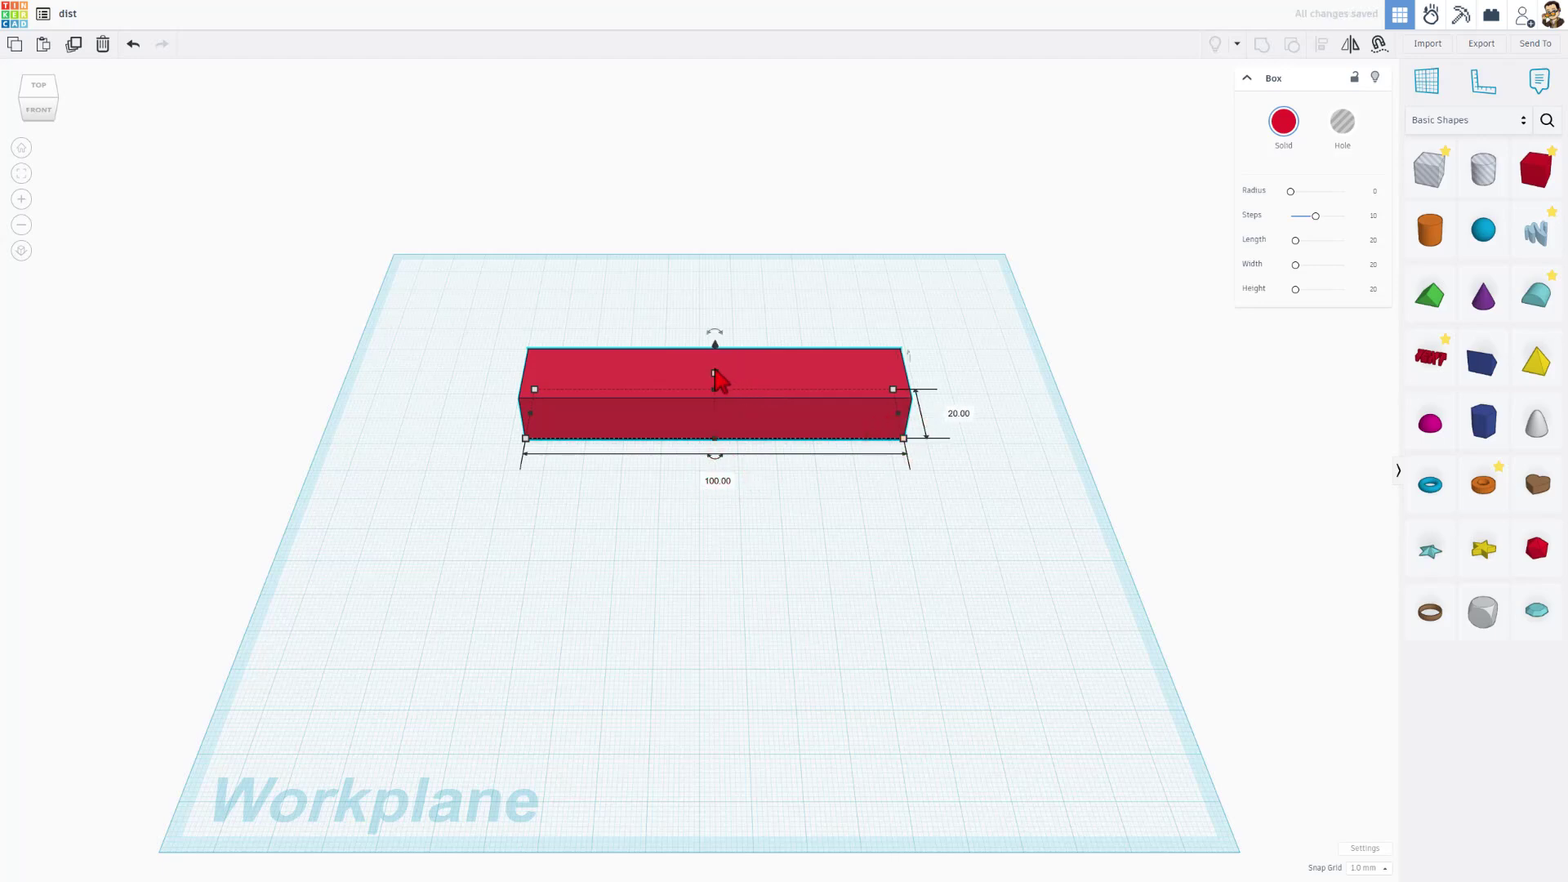
Step: Set the box height to 5, adjust its depth, and undo a trial enlargement
left_click_drag(717, 381, 717, 398)
left_click(784, 402)
key("Return")
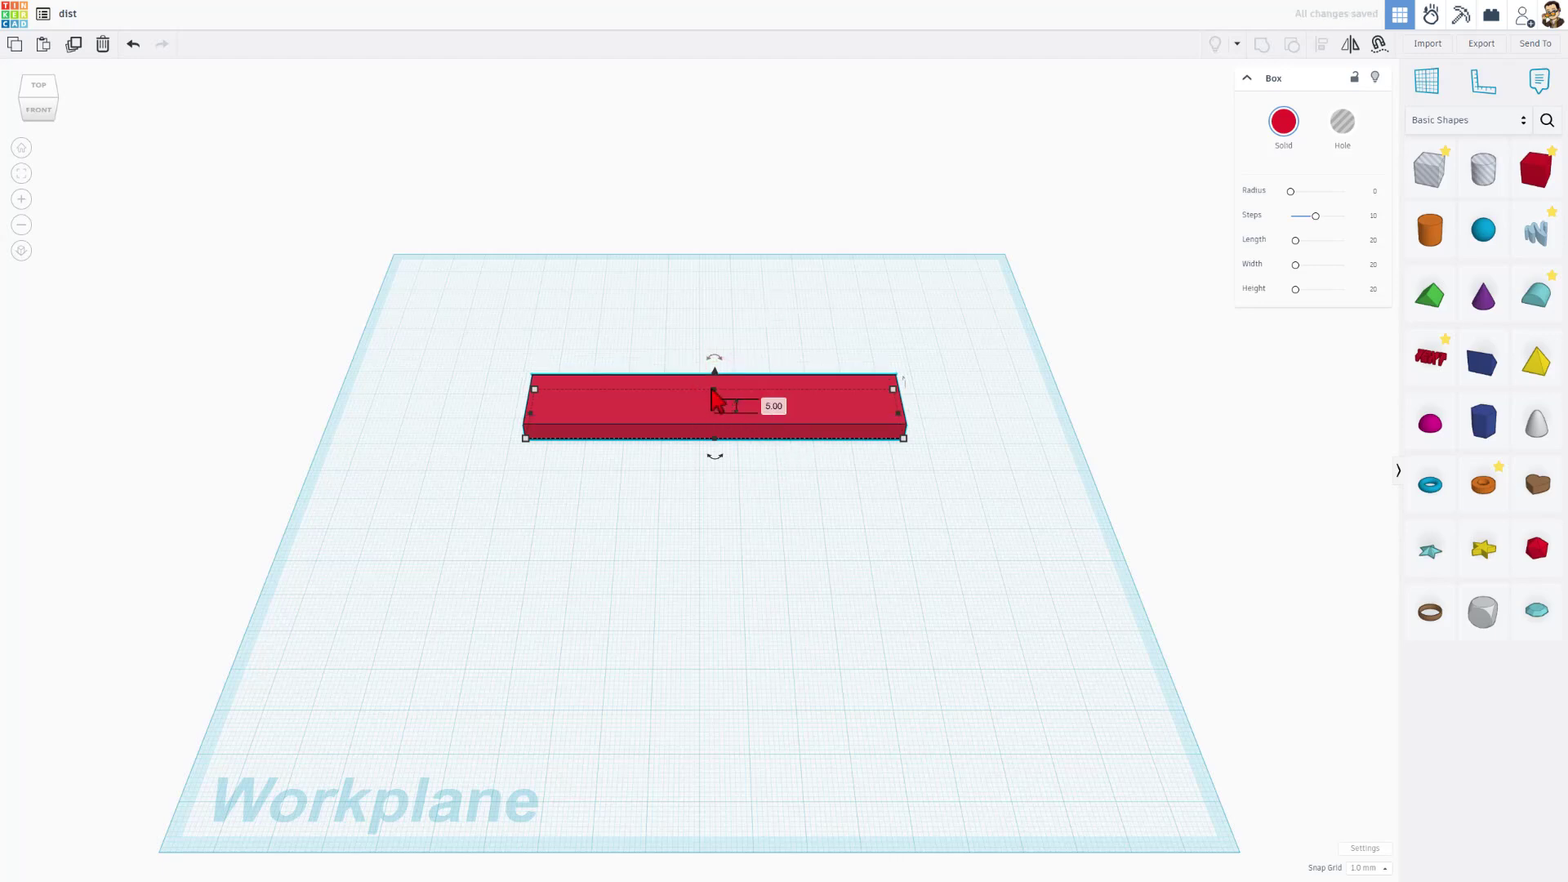
left_click_drag(714, 399, 688, 343)
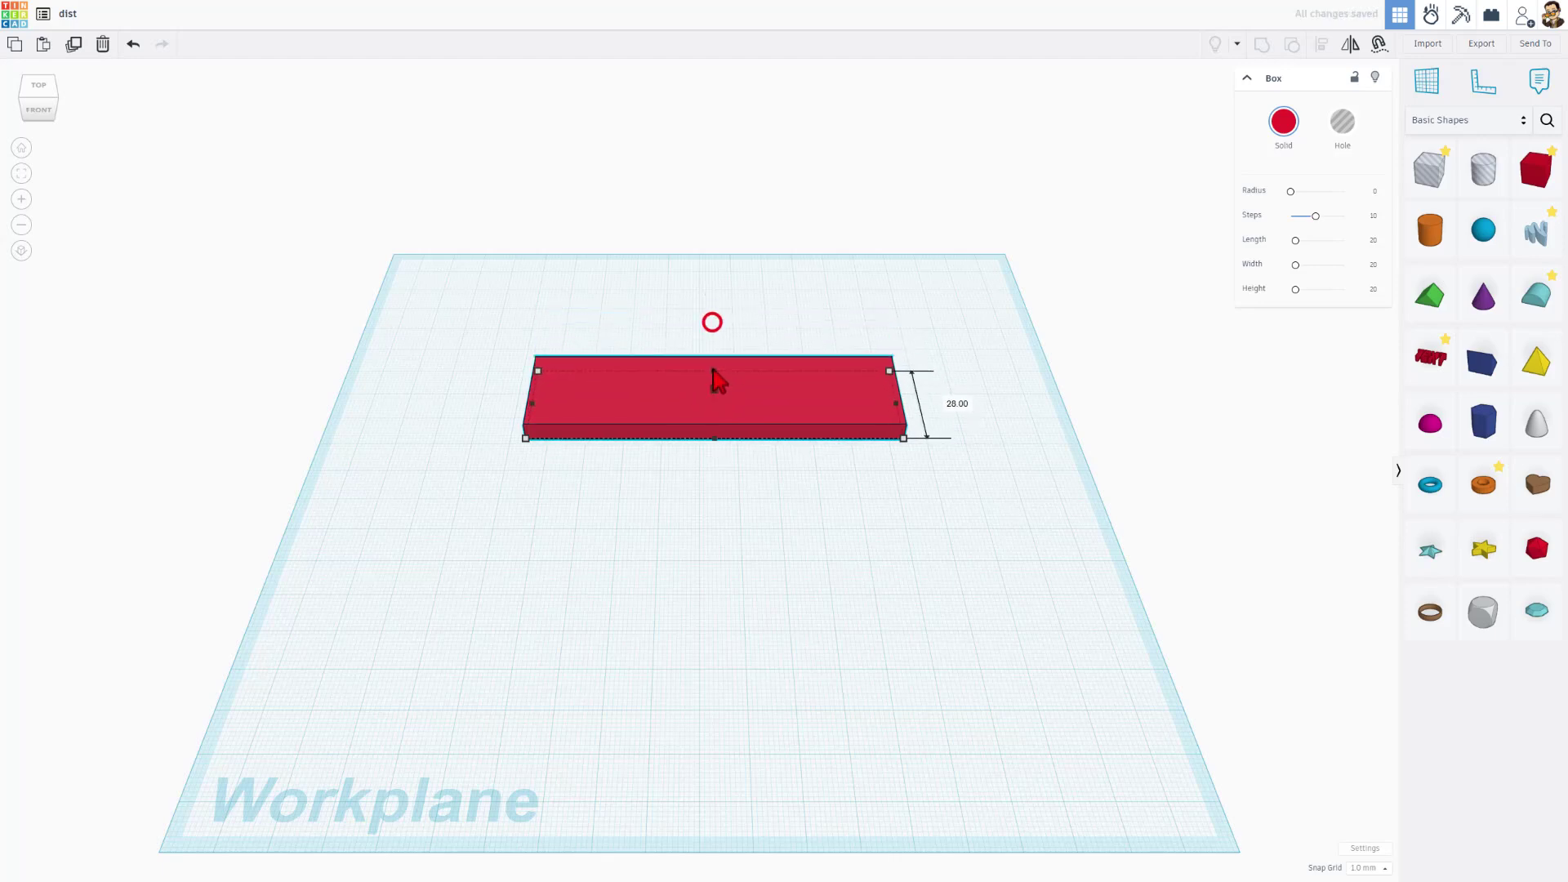
left_click_drag(716, 326, 715, 356)
left_click_drag(879, 357, 951, 296)
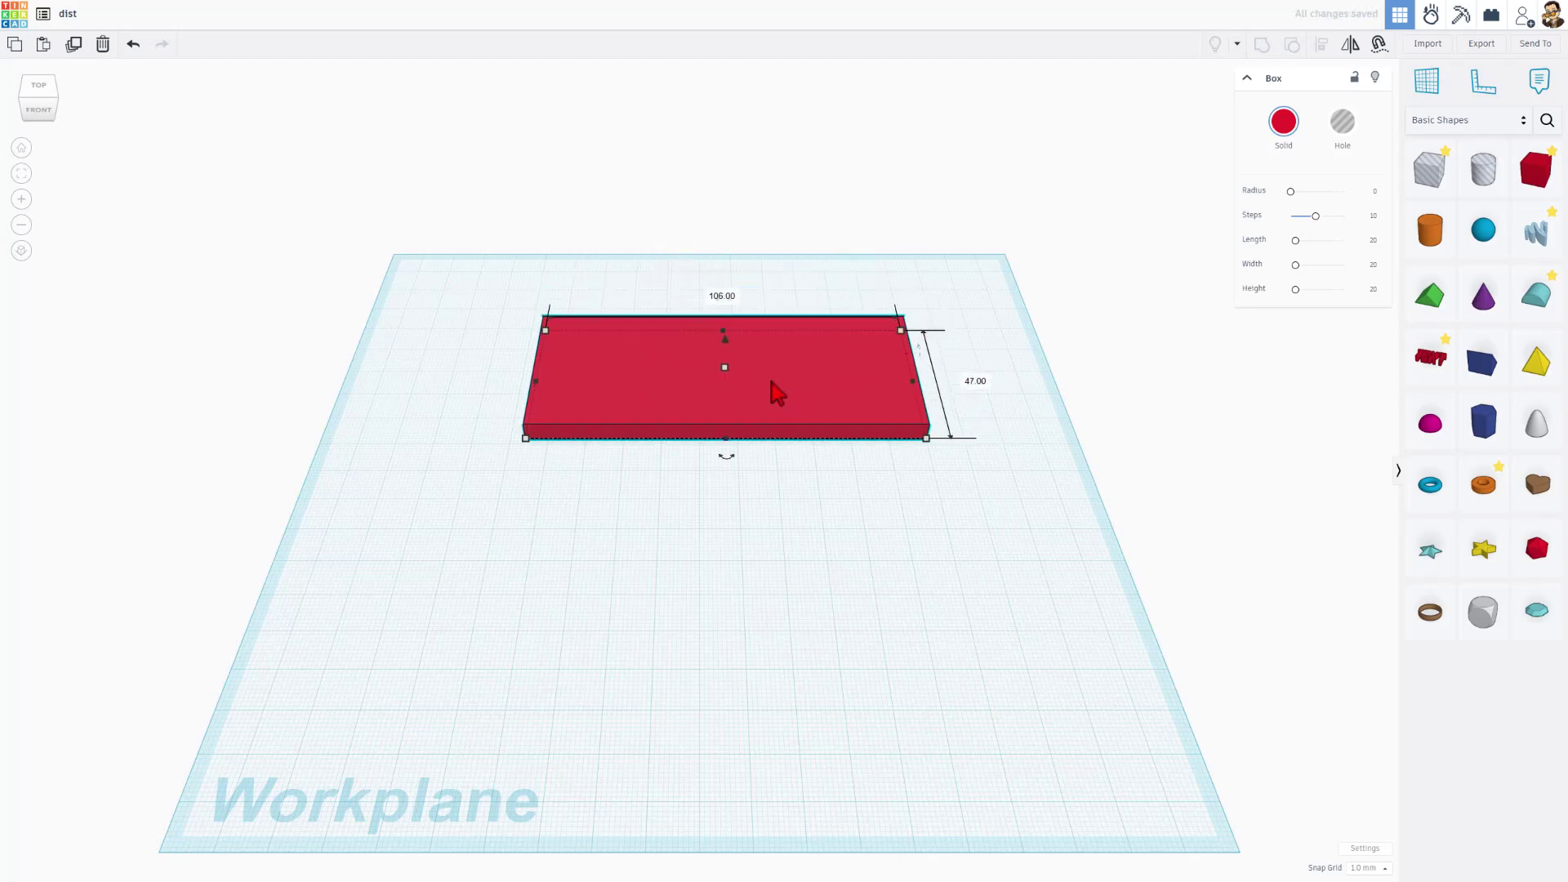
key("ctrl+z")
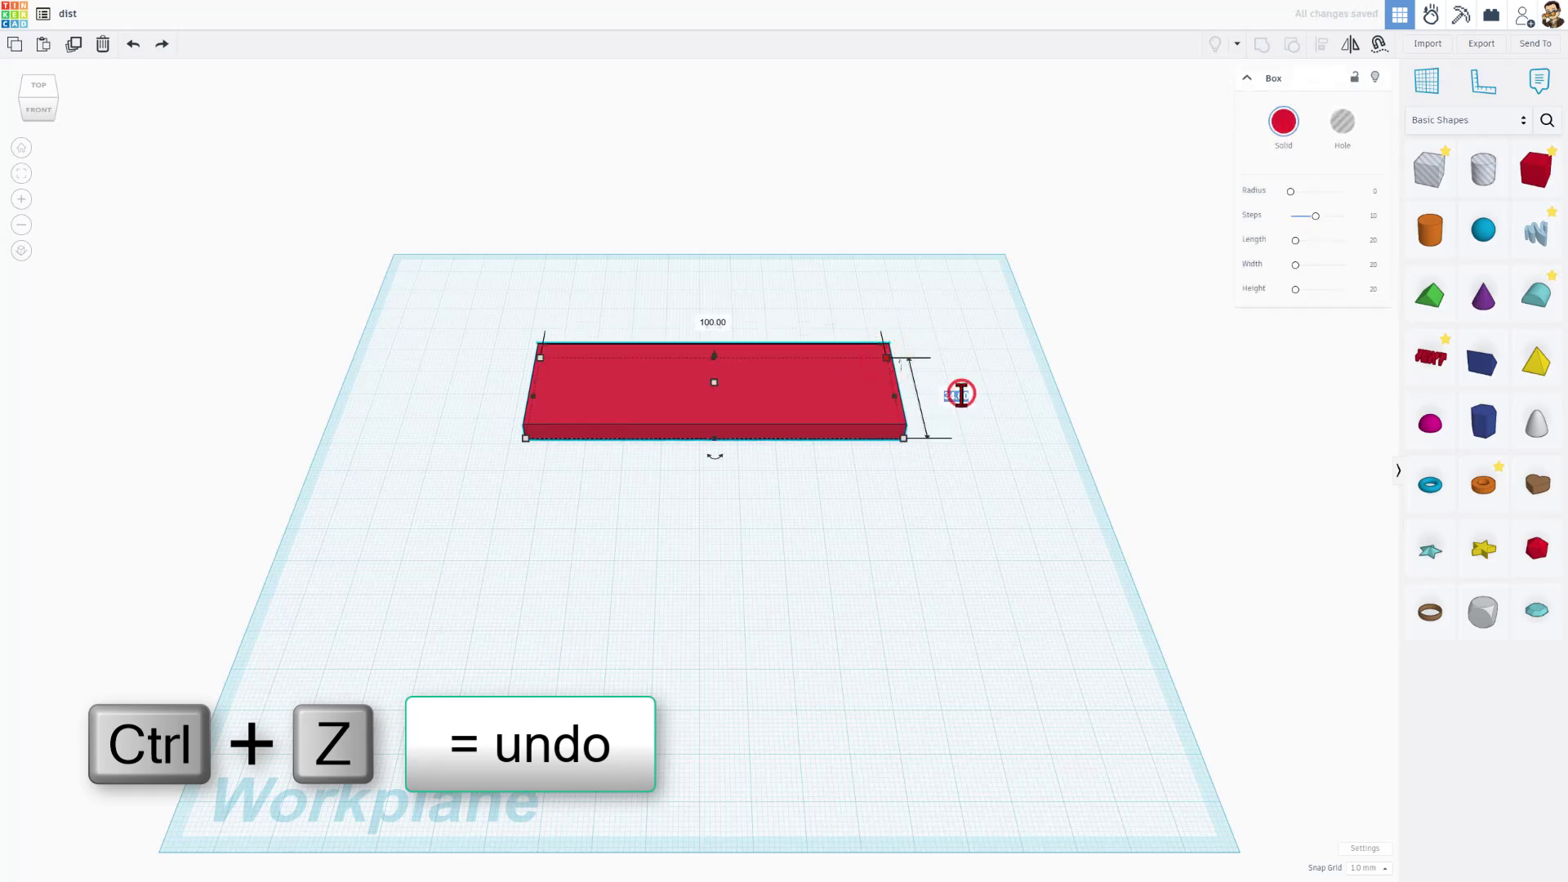
left_click(962, 395)
Step: Give the plate a corner radius of 3 and place a second box behind it
left_click(748, 445)
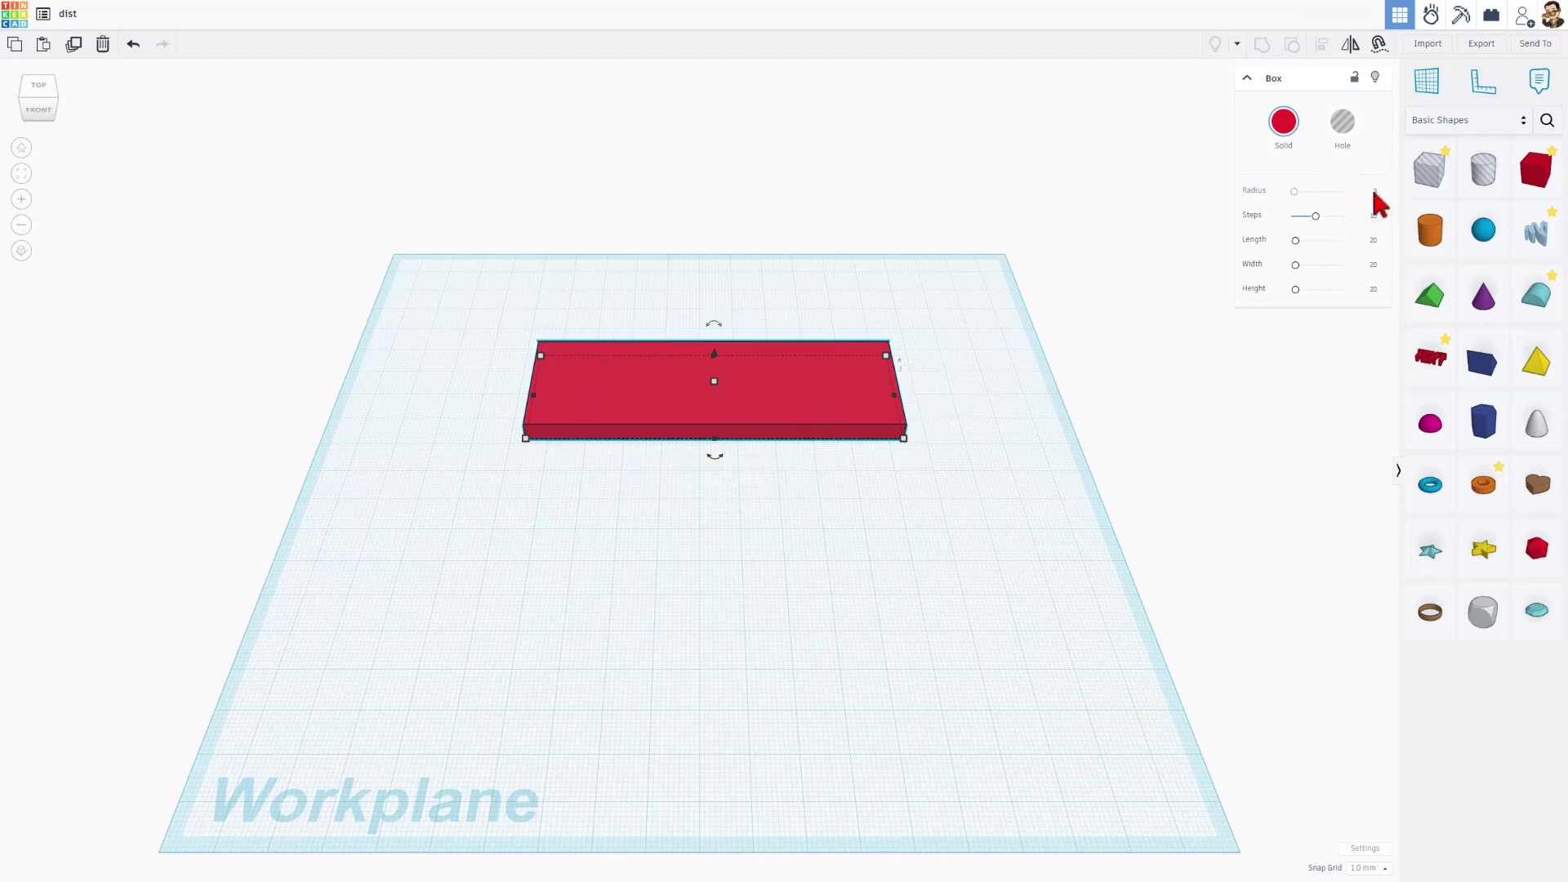
key("Return")
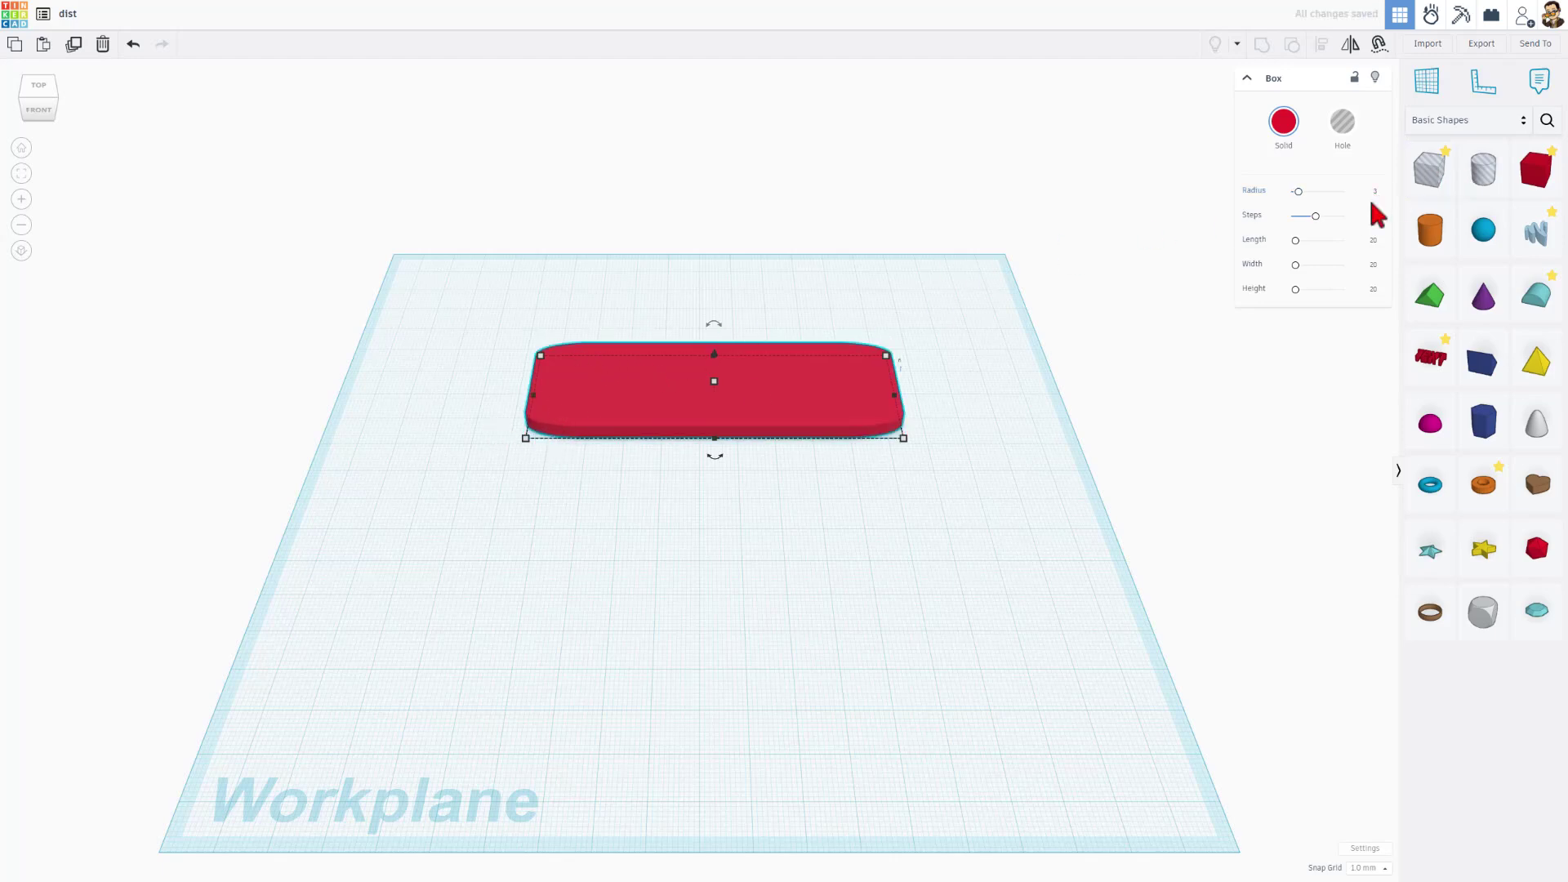
left_click(1538, 171)
left_click(678, 301)
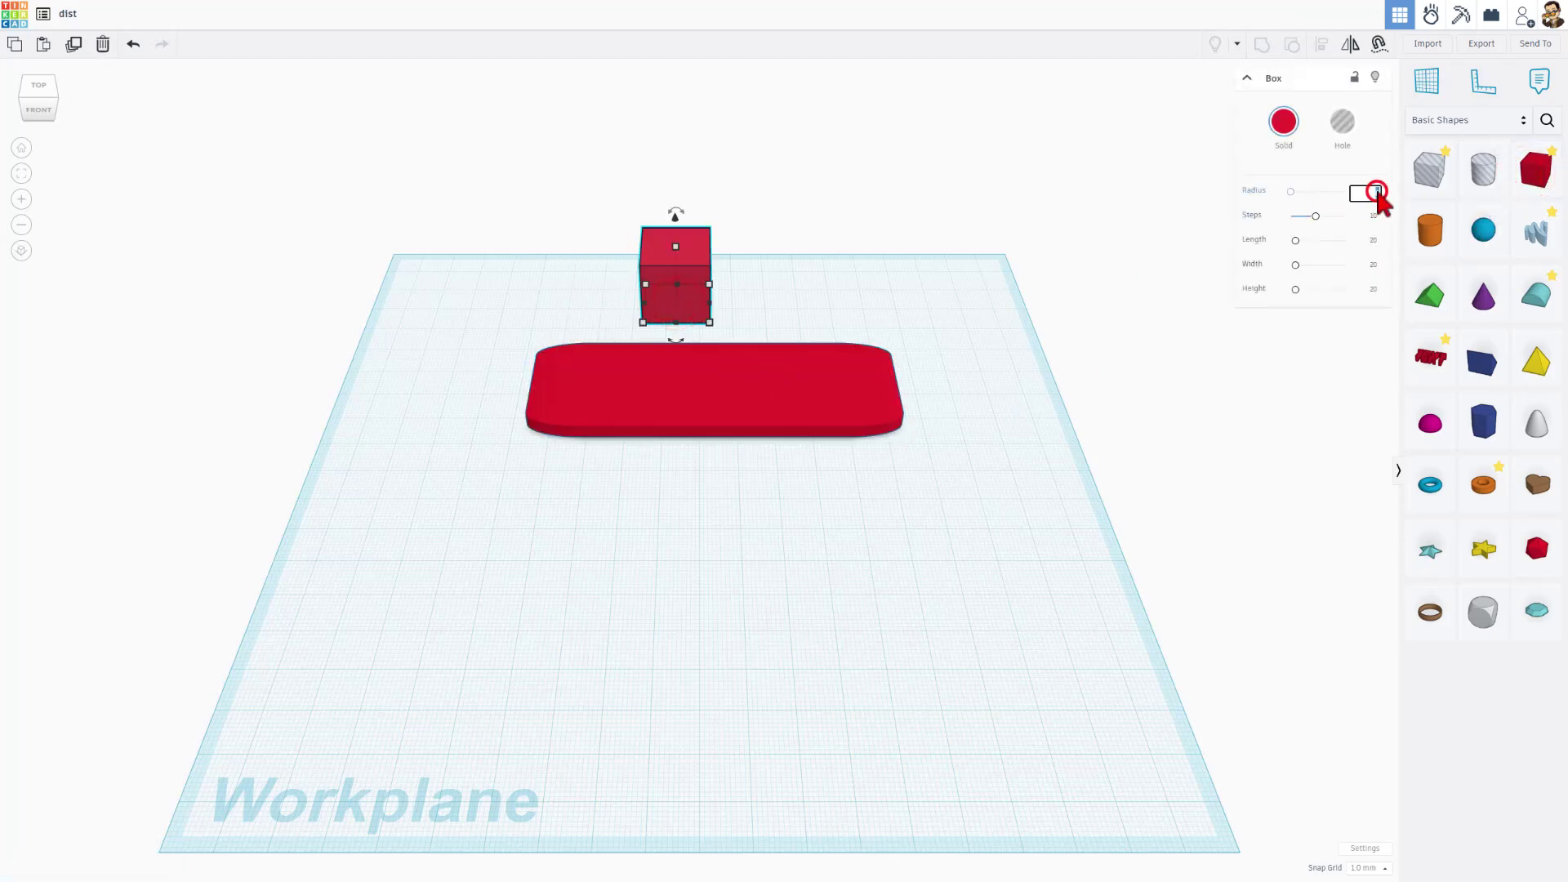
type("3")
key("Return")
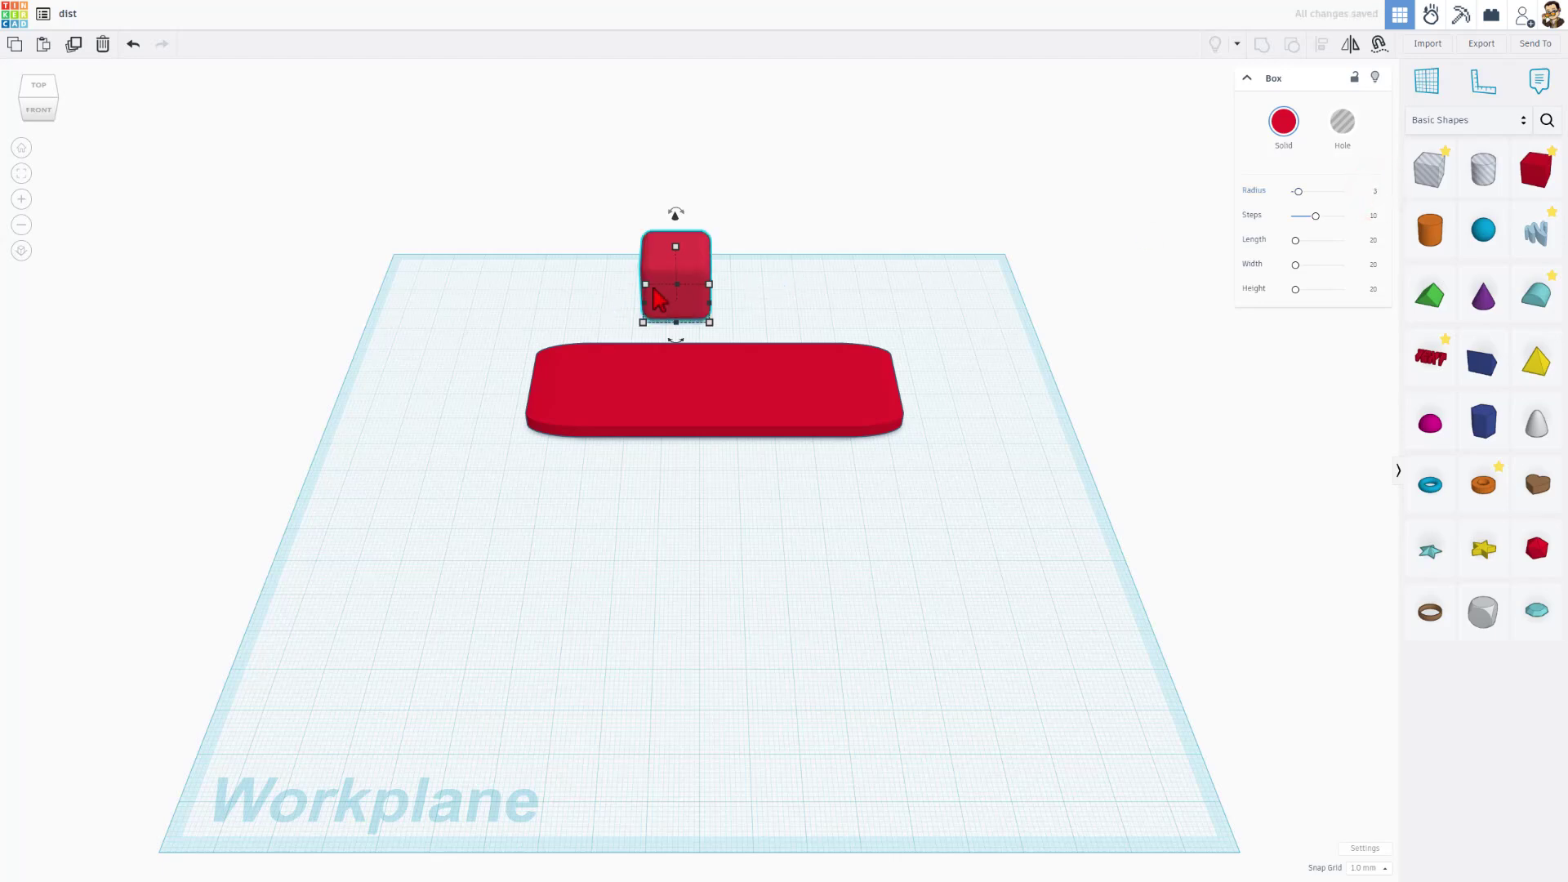
Step: Size the new box to width 100 and height 5 and shift it onto the plate
left_click(1374, 237)
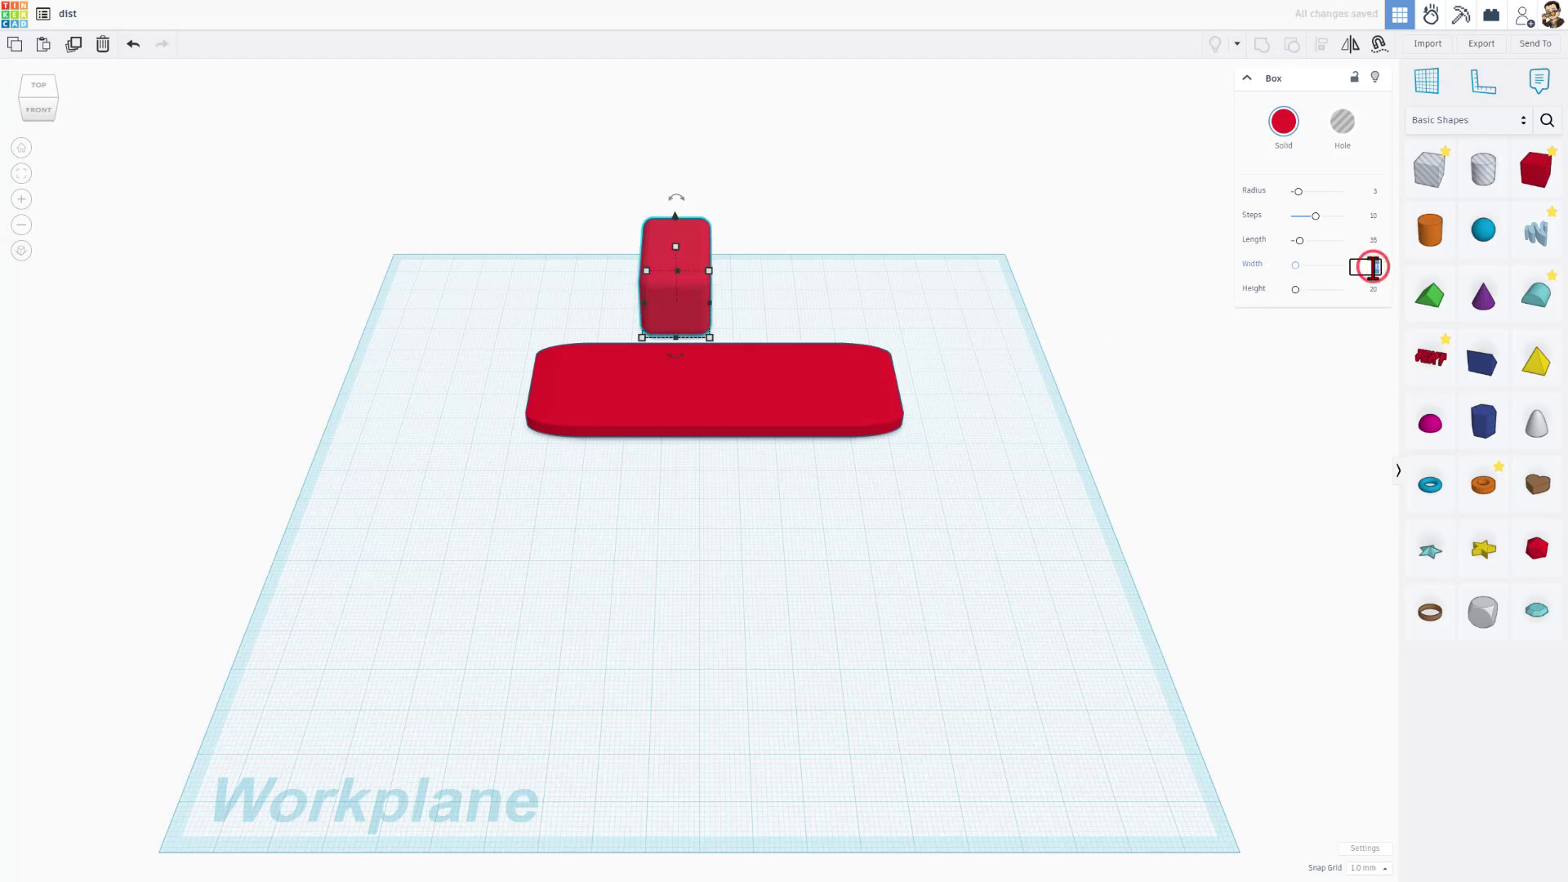
key("Return")
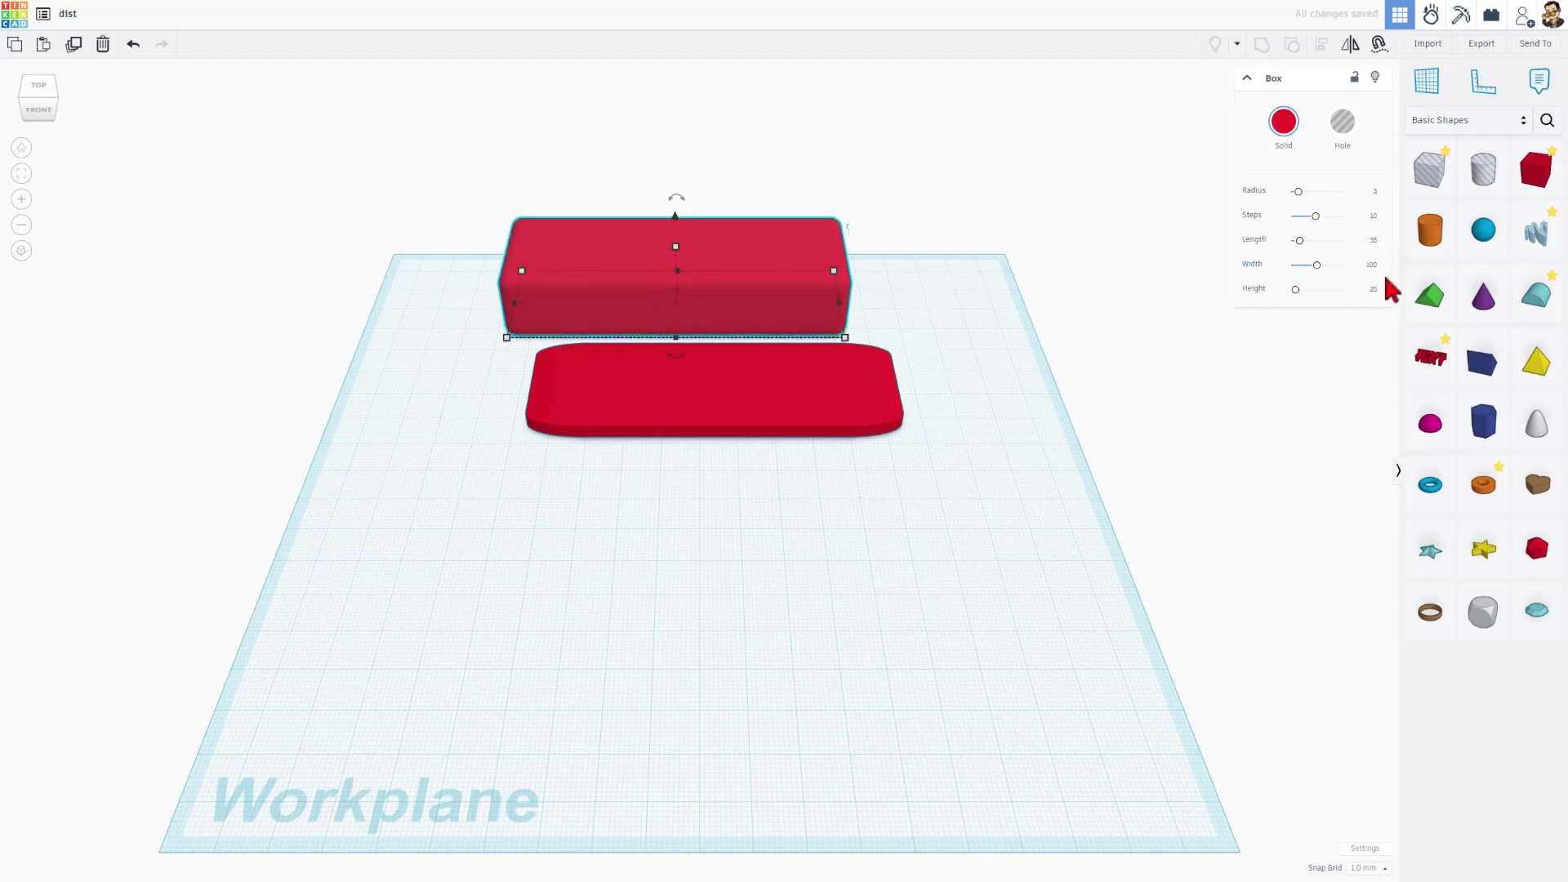
left_click(1369, 289)
type("5")
key("Return")
left_click(628, 520)
left_click_drag(640, 315, 672, 314)
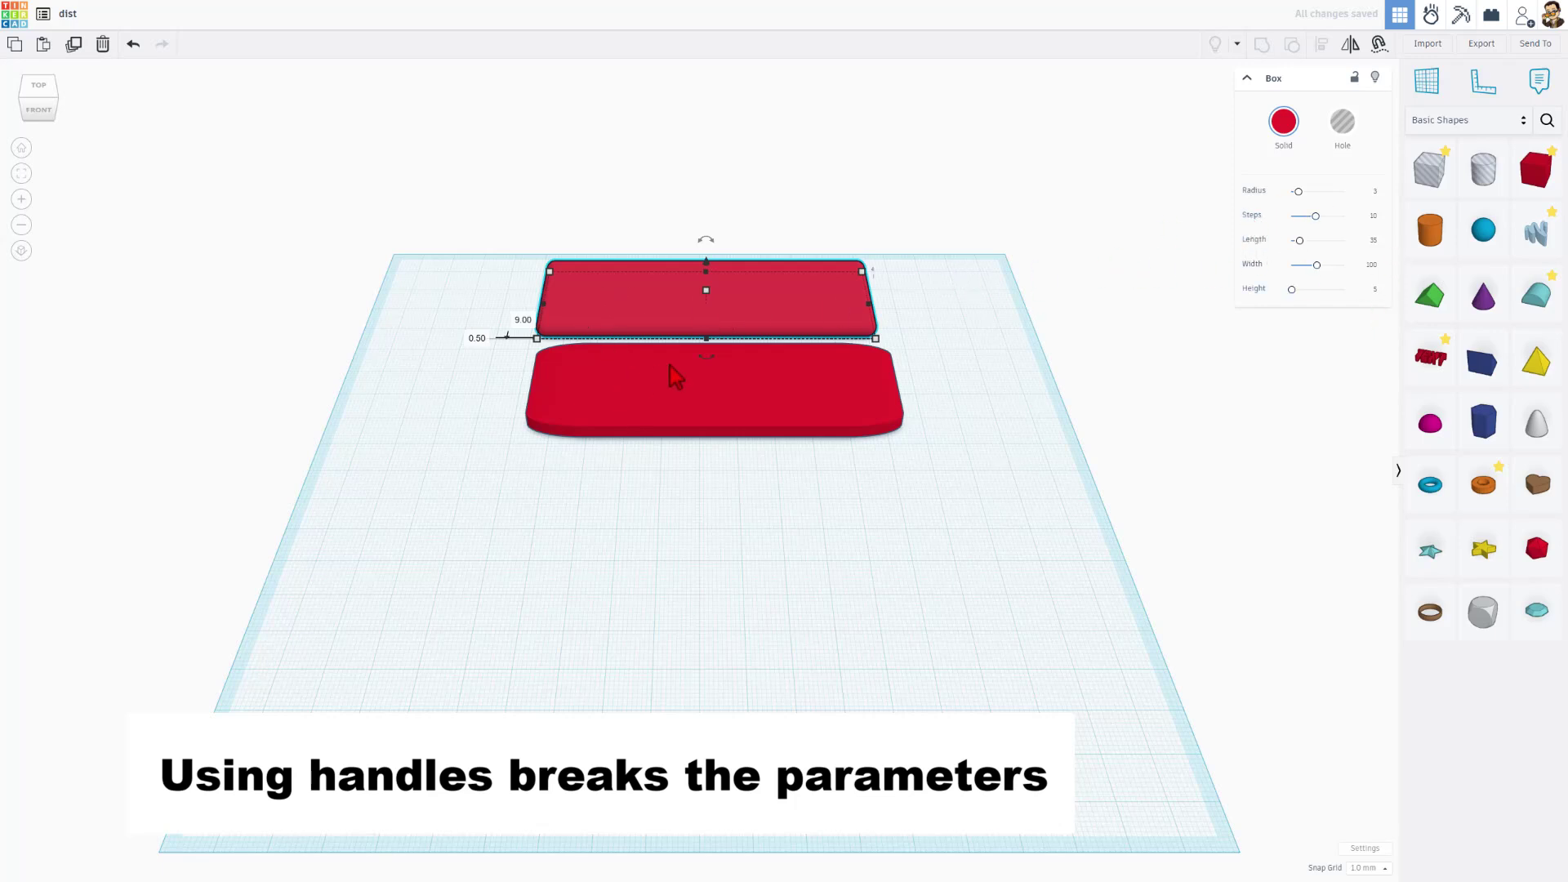
left_click(730, 431)
Step: Delete the original plate and centre the remaining one on the workplane
key("Delete")
left_click_drag(724, 329, 710, 441)
left_click(780, 576)
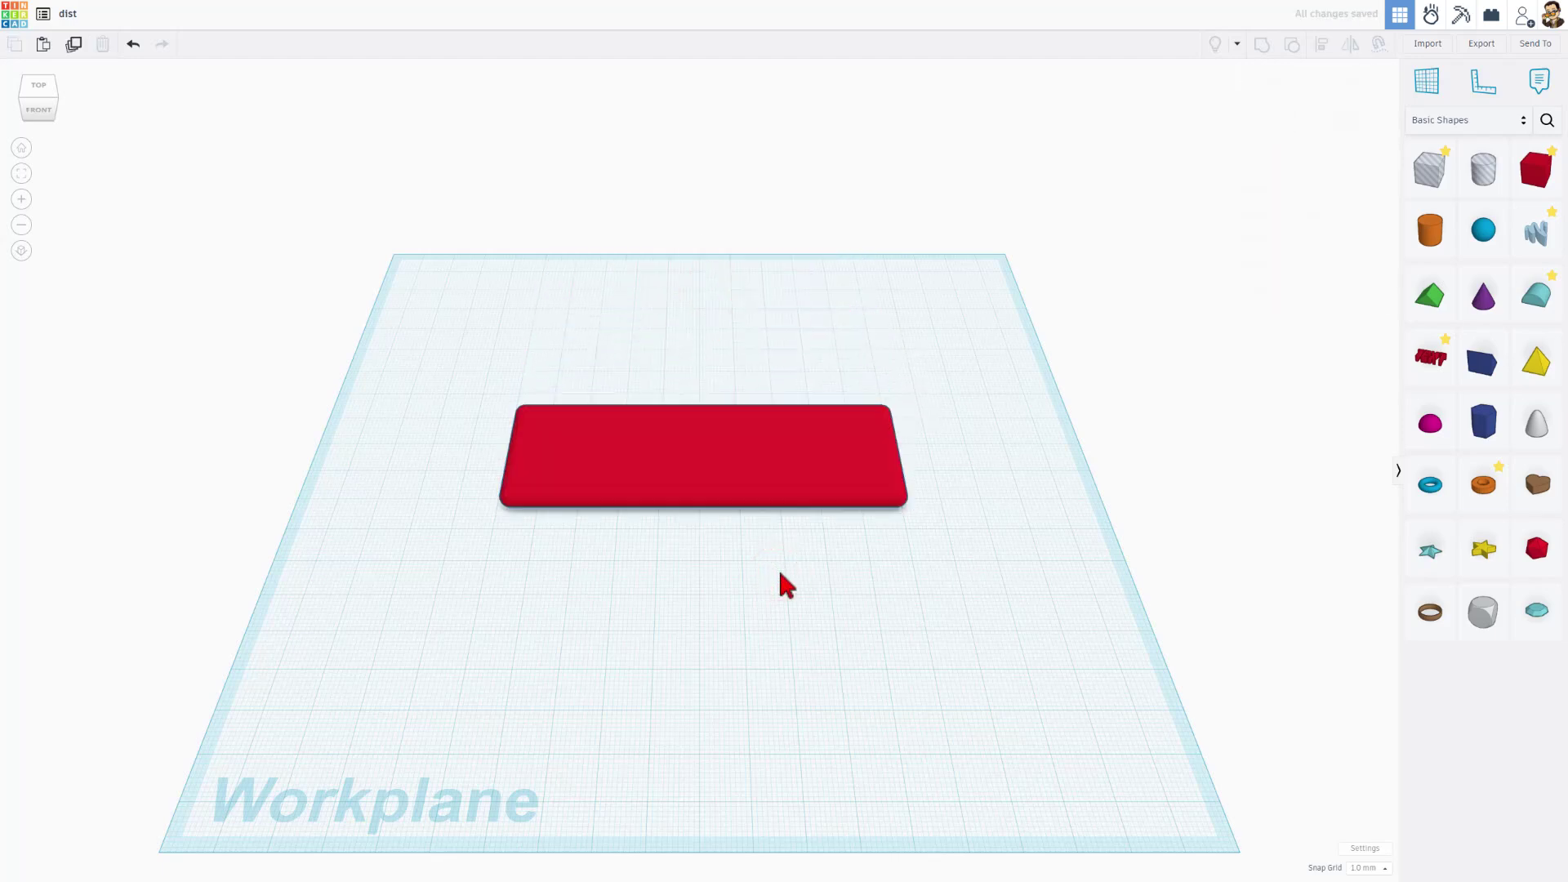
Step: Add a cylinder hole in front of the plate, sized 5 by 5
mouse_move(1483, 171)
left_mouse_down()
mouse_move(712, 548)
mouse_move(519, 596)
mouse_move(547, 629)
left_mouse_up()
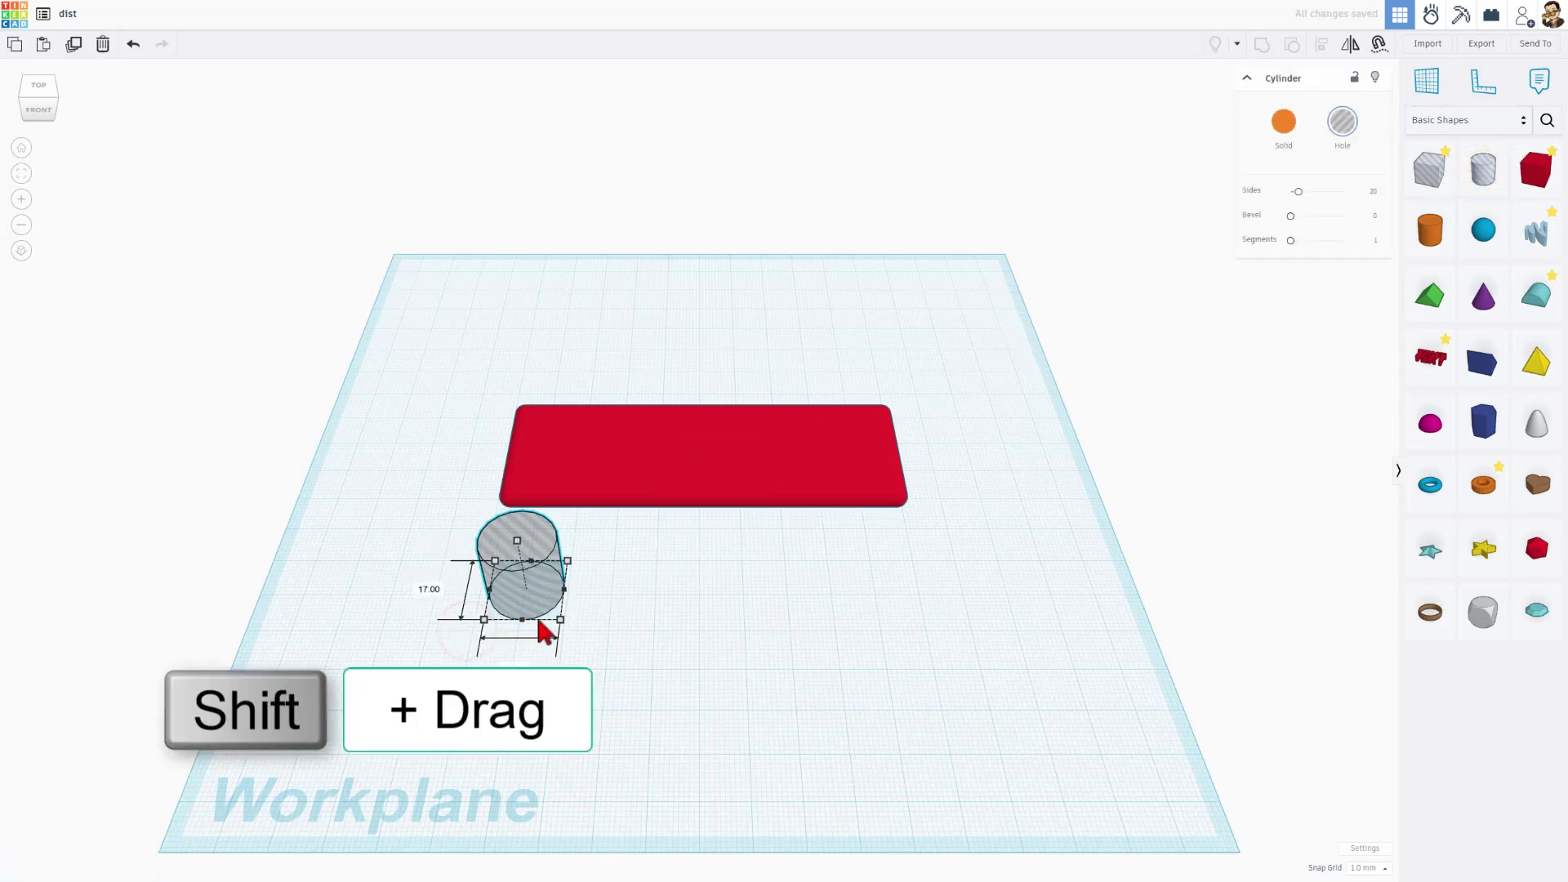
left_click(526, 658)
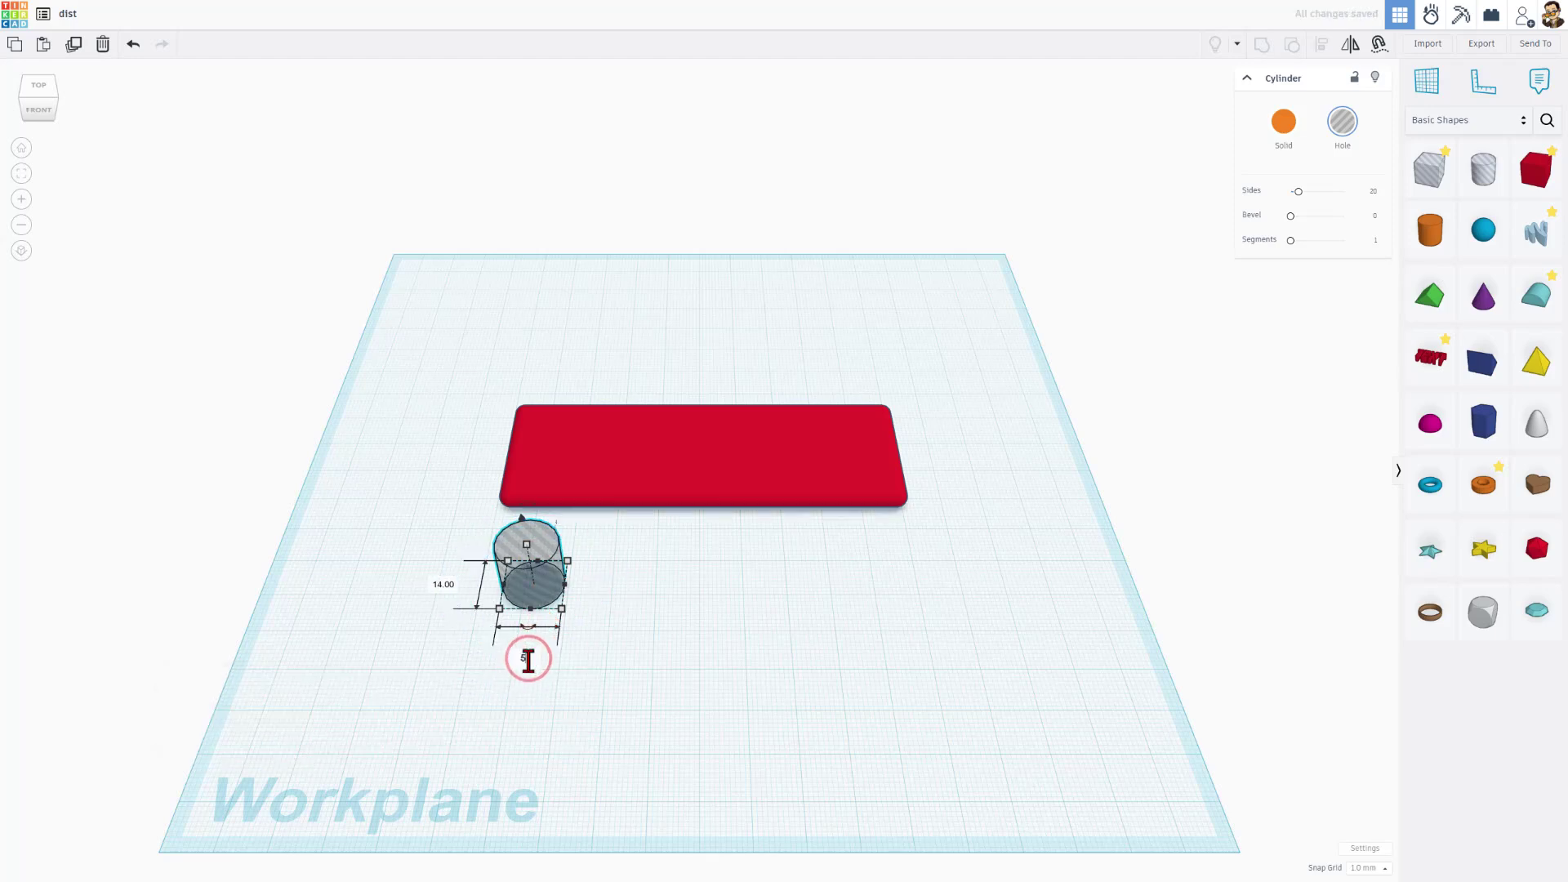
type("5")
key("Return")
left_click(474, 658)
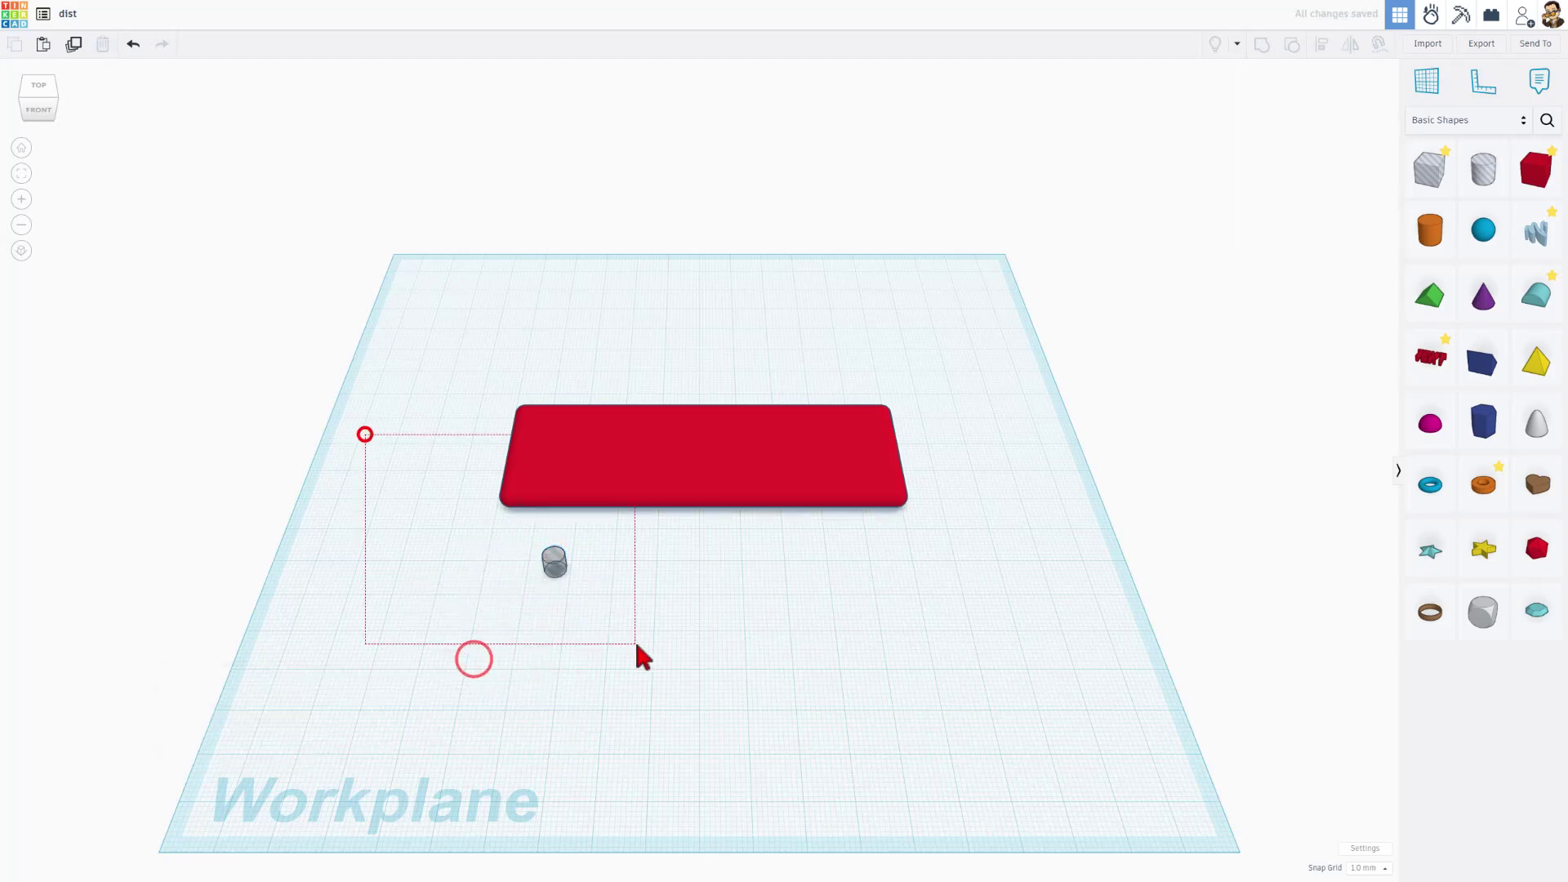
Step: Align the hole to the plate's left edge, centred along its depth
left_click_drag(365, 434, 638, 649)
key("l")
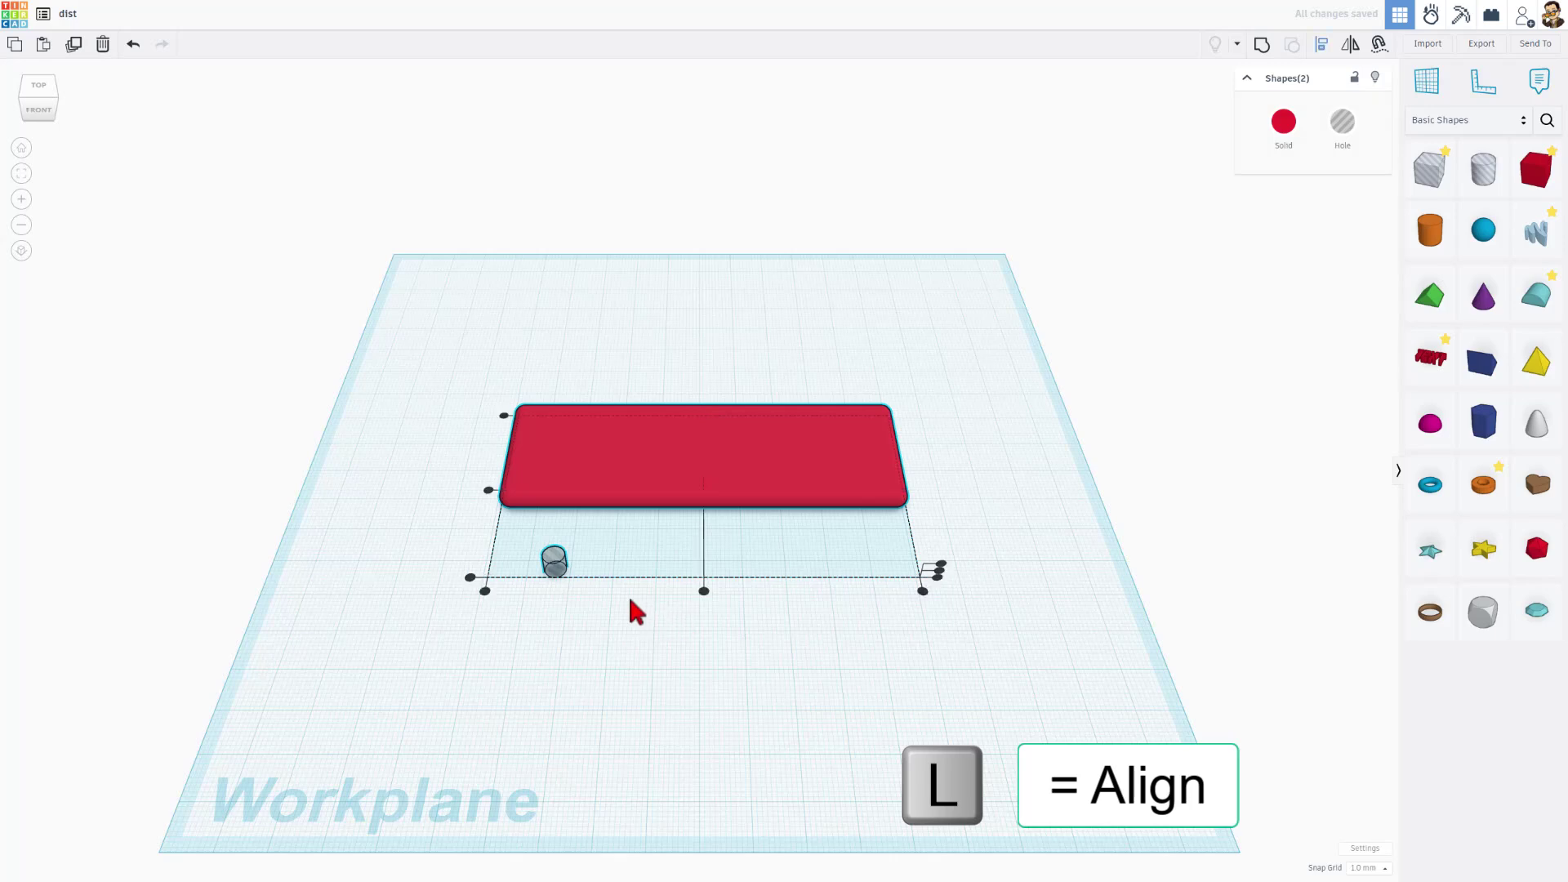
left_click(574, 469)
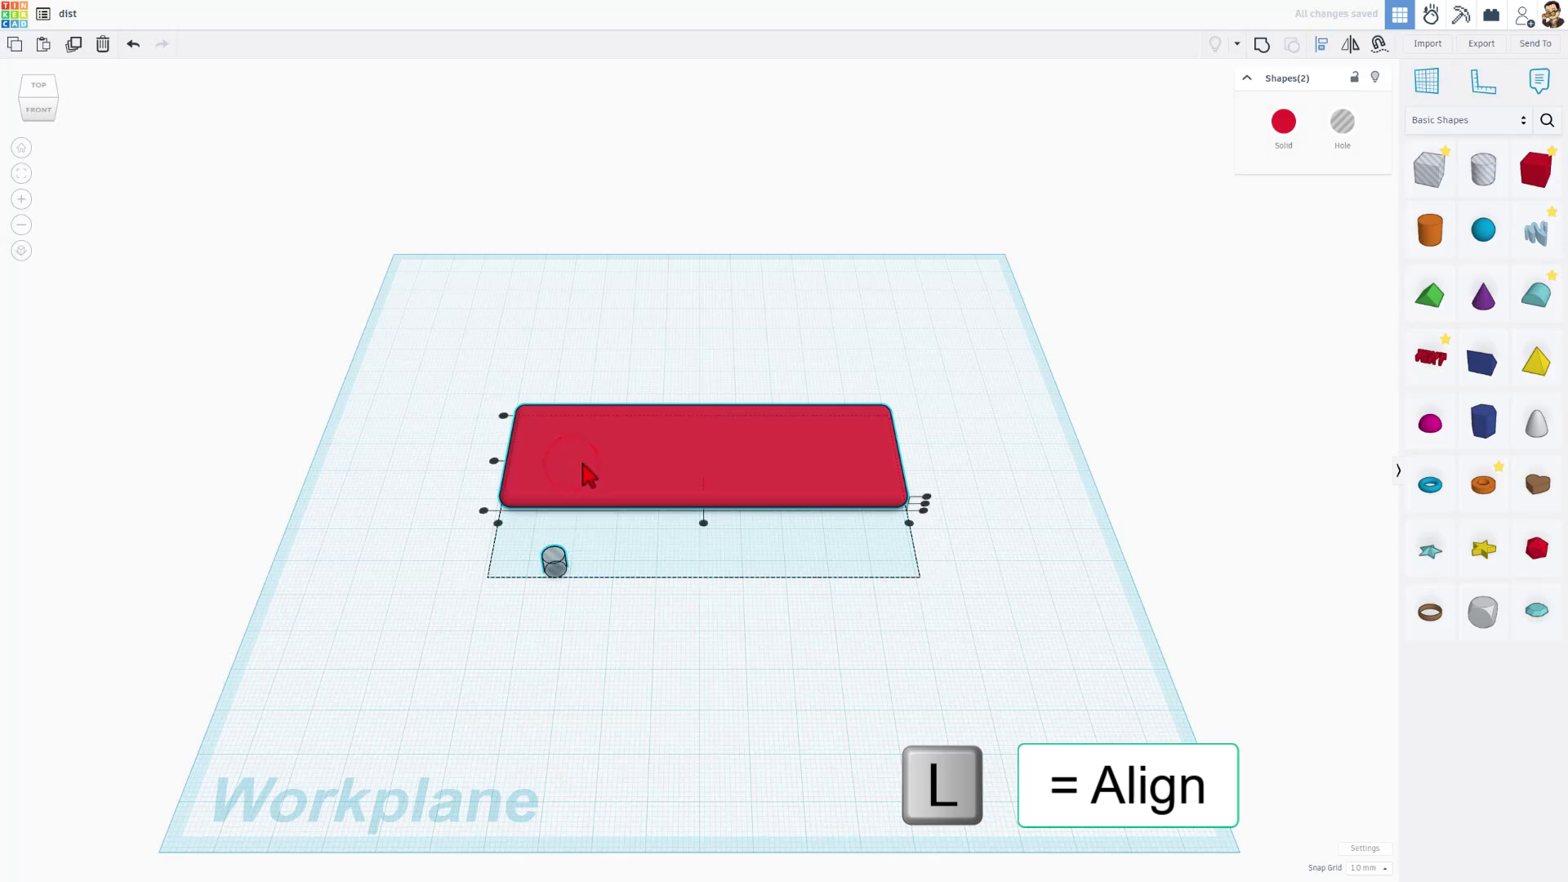
left_click(495, 460)
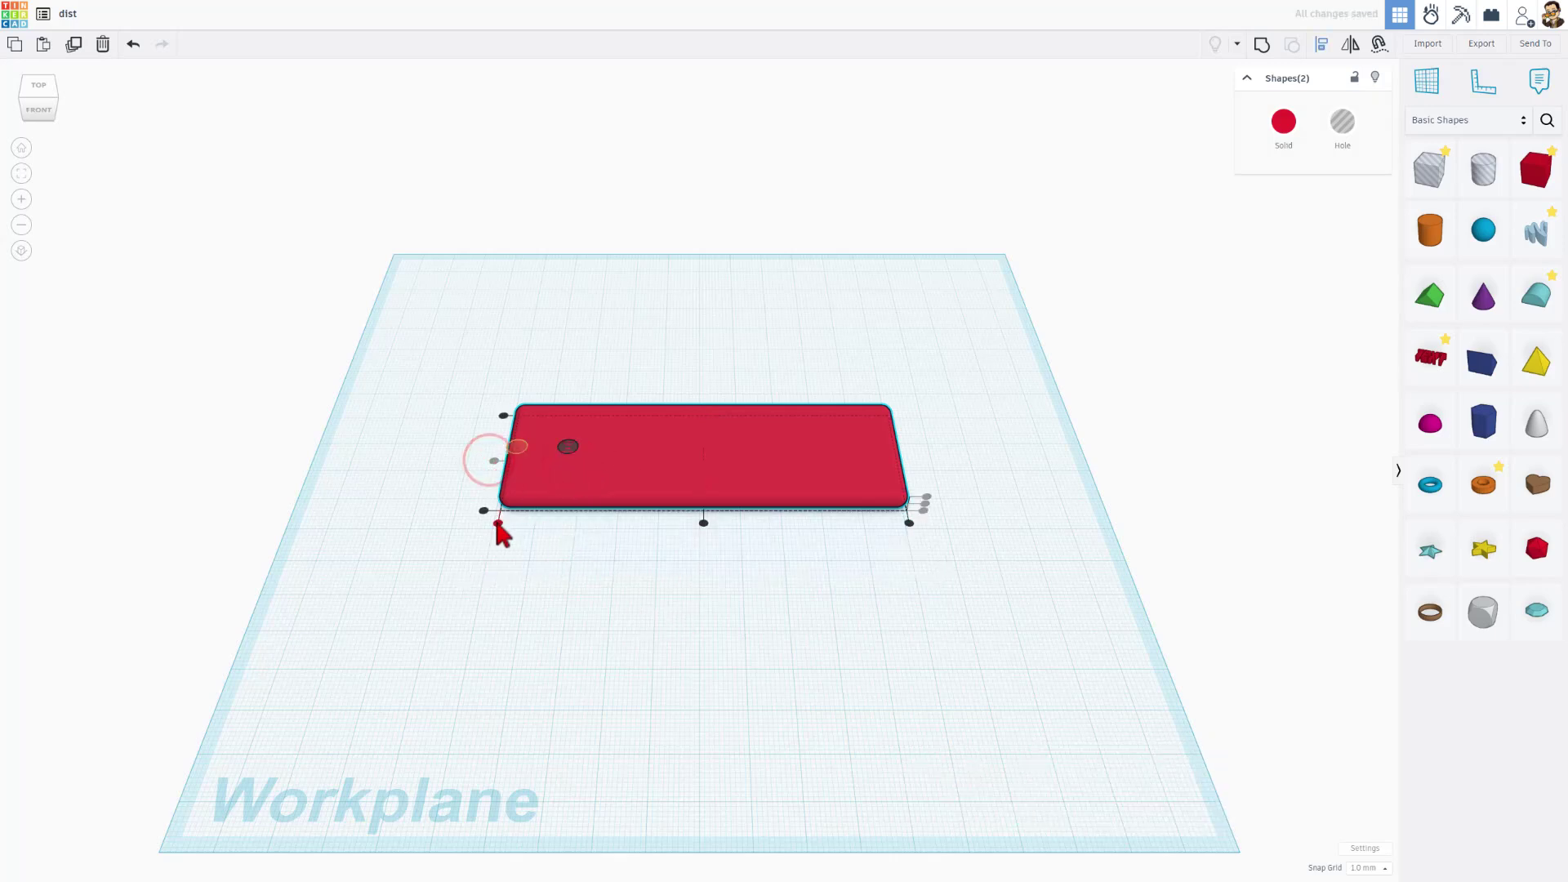
left_click(496, 526)
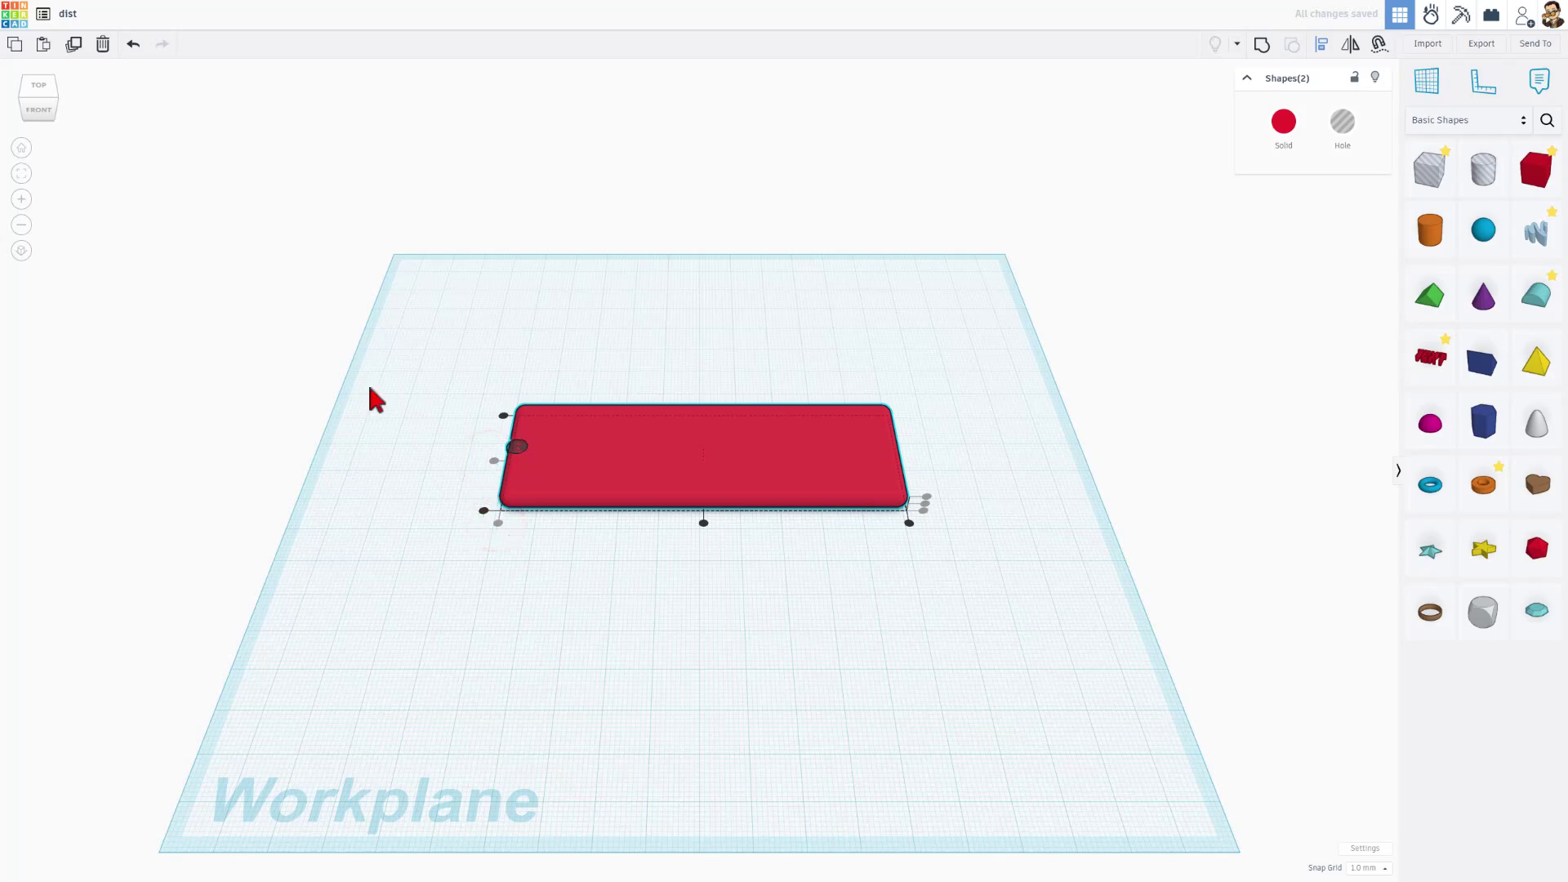
Step: Set the cylinder hole's height to 8 from an angled overhead view
left_click(25, 103)
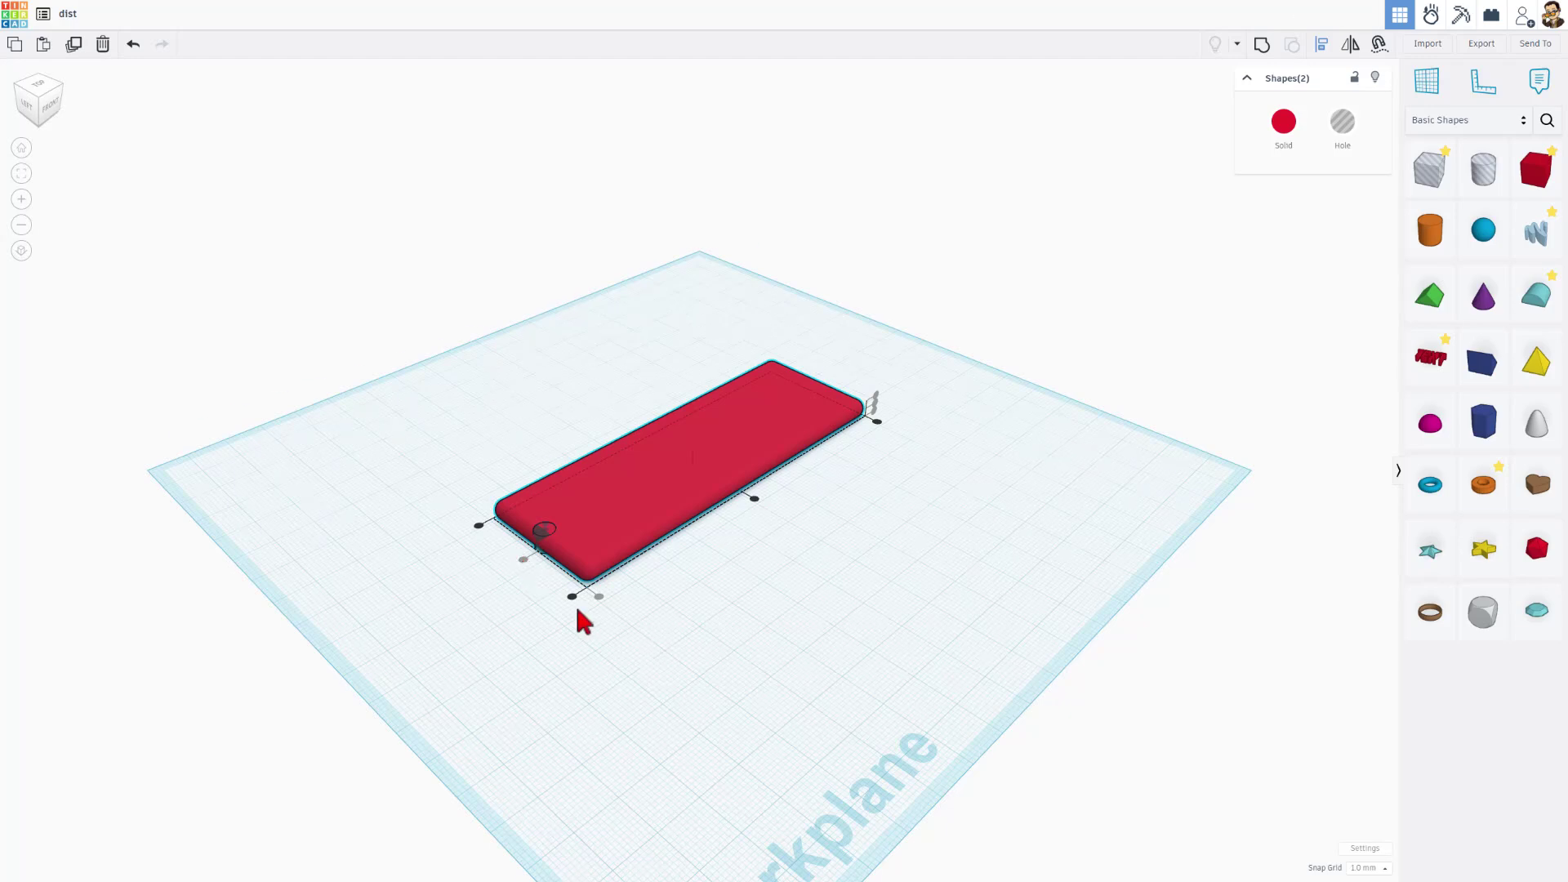
left_click(655, 634)
left_click(546, 534)
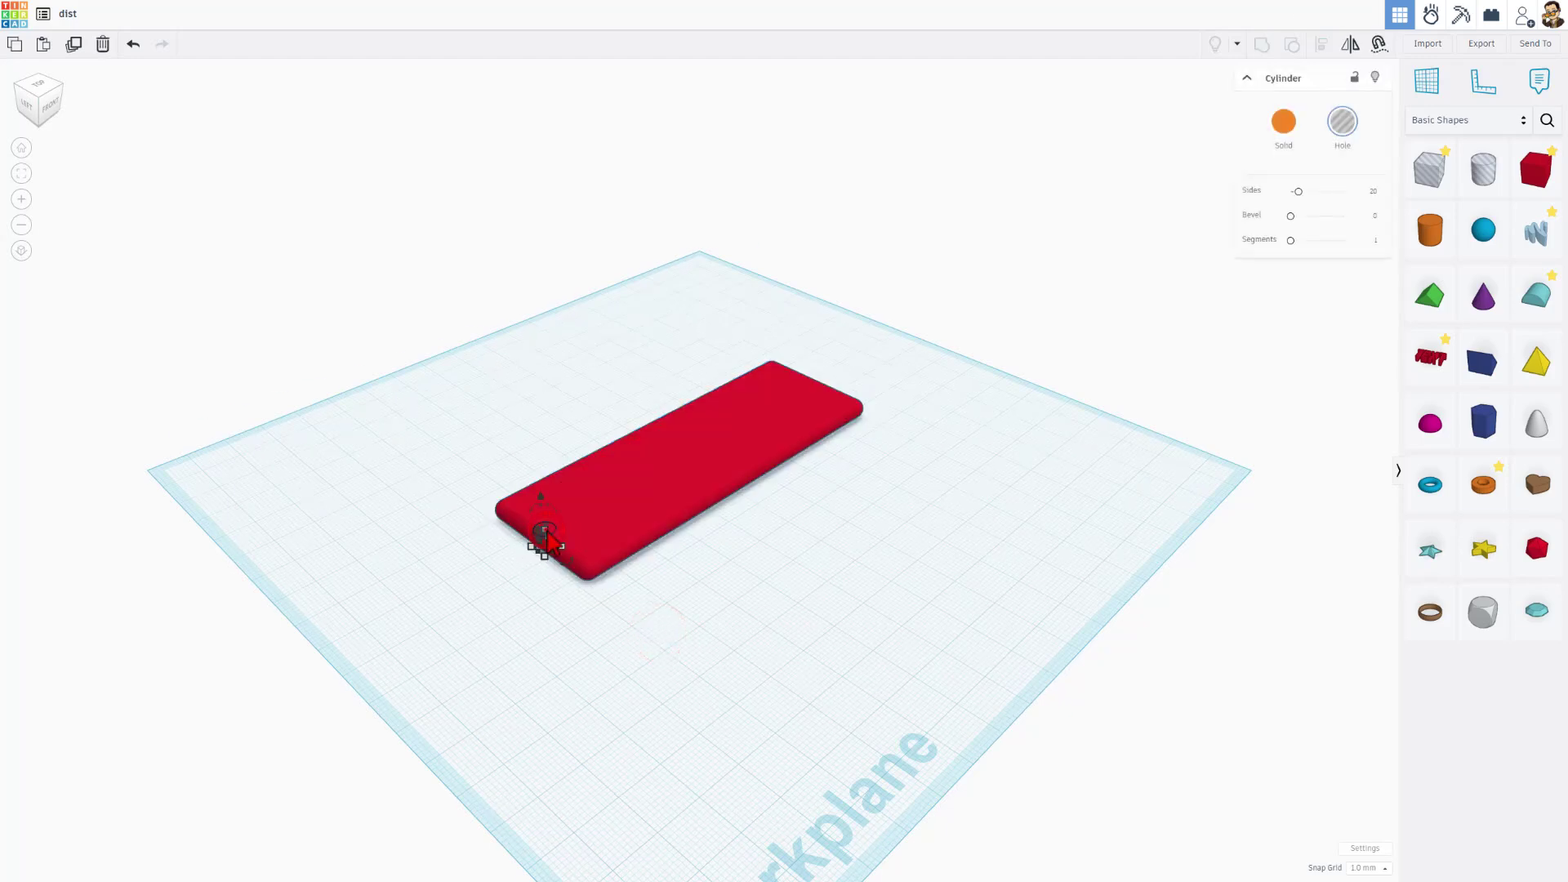
left_click(605, 541)
type("8")
key("Return")
Step: Set the snap grid step to 5.0 mm
right_click_drag(800, 640, 662, 620)
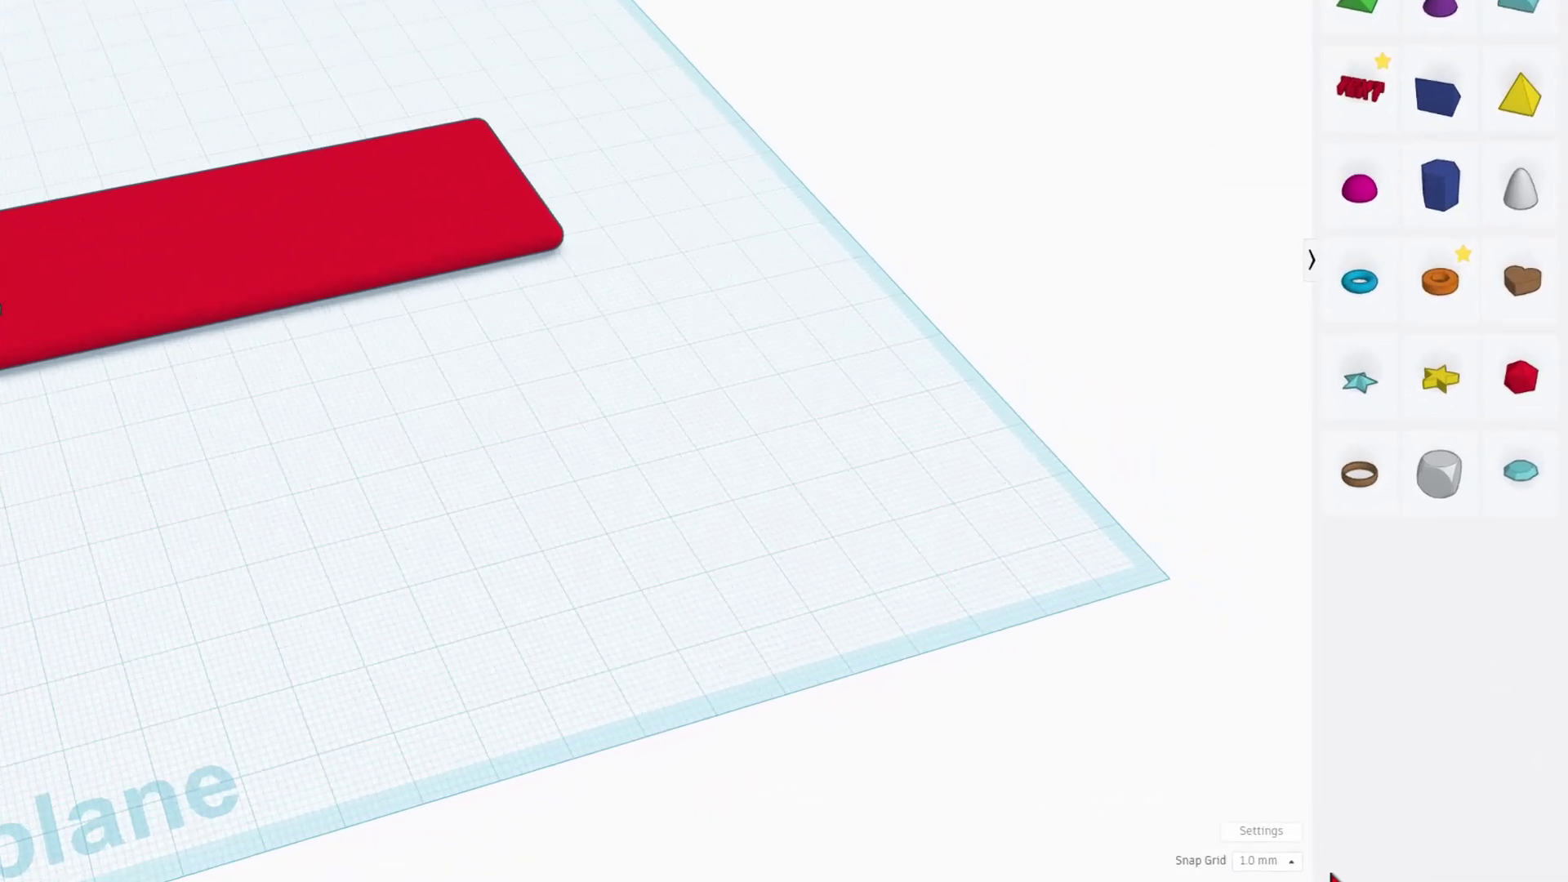
left_click(1354, 866)
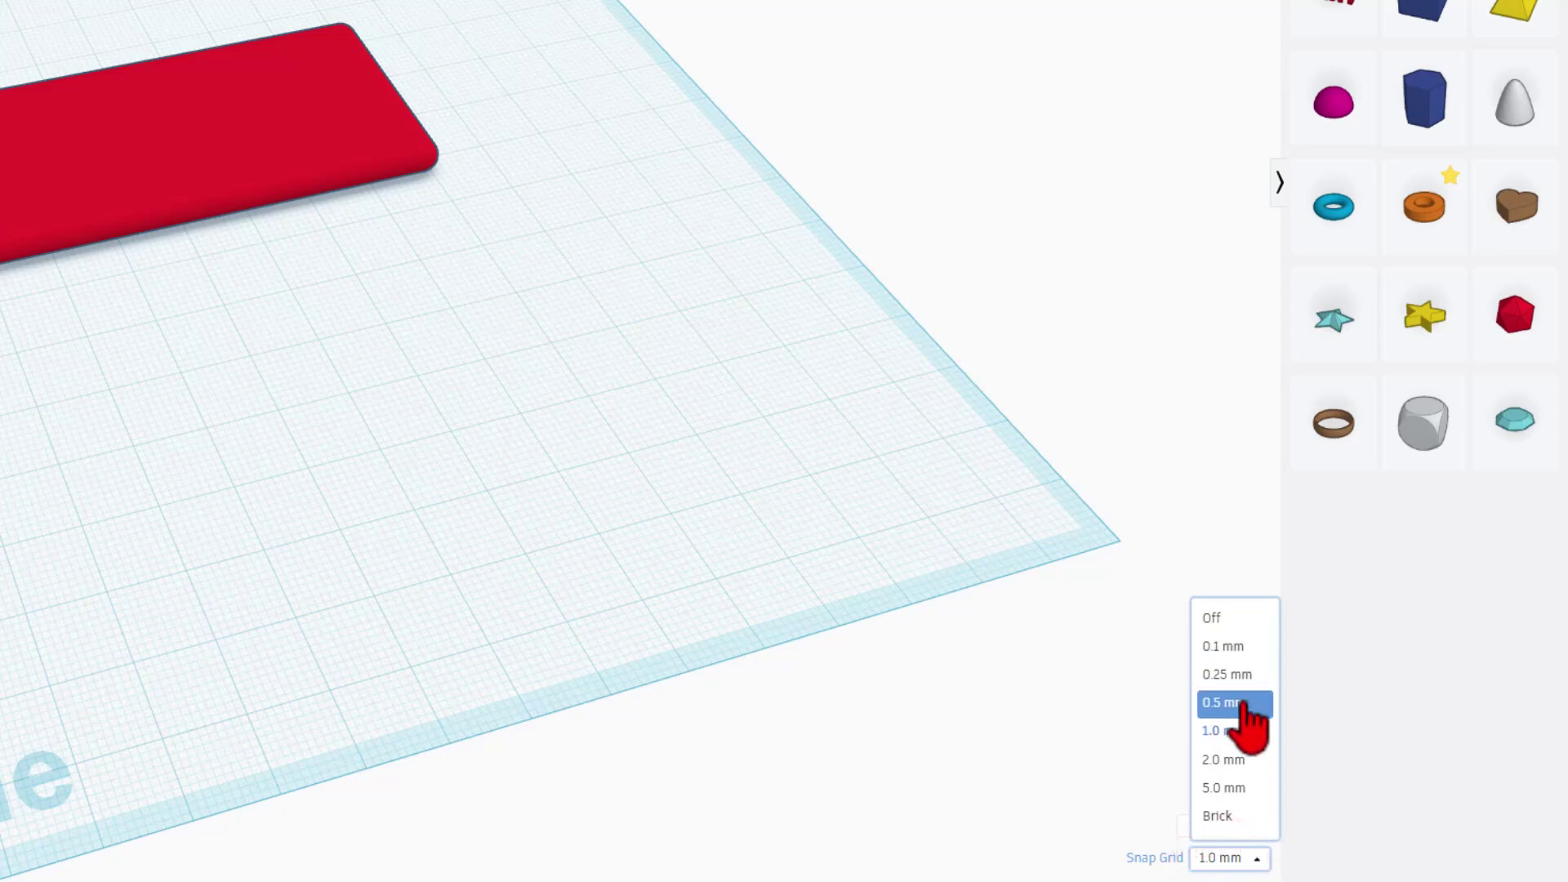
left_click(1220, 794)
right_click_drag(724, 639, 808, 640)
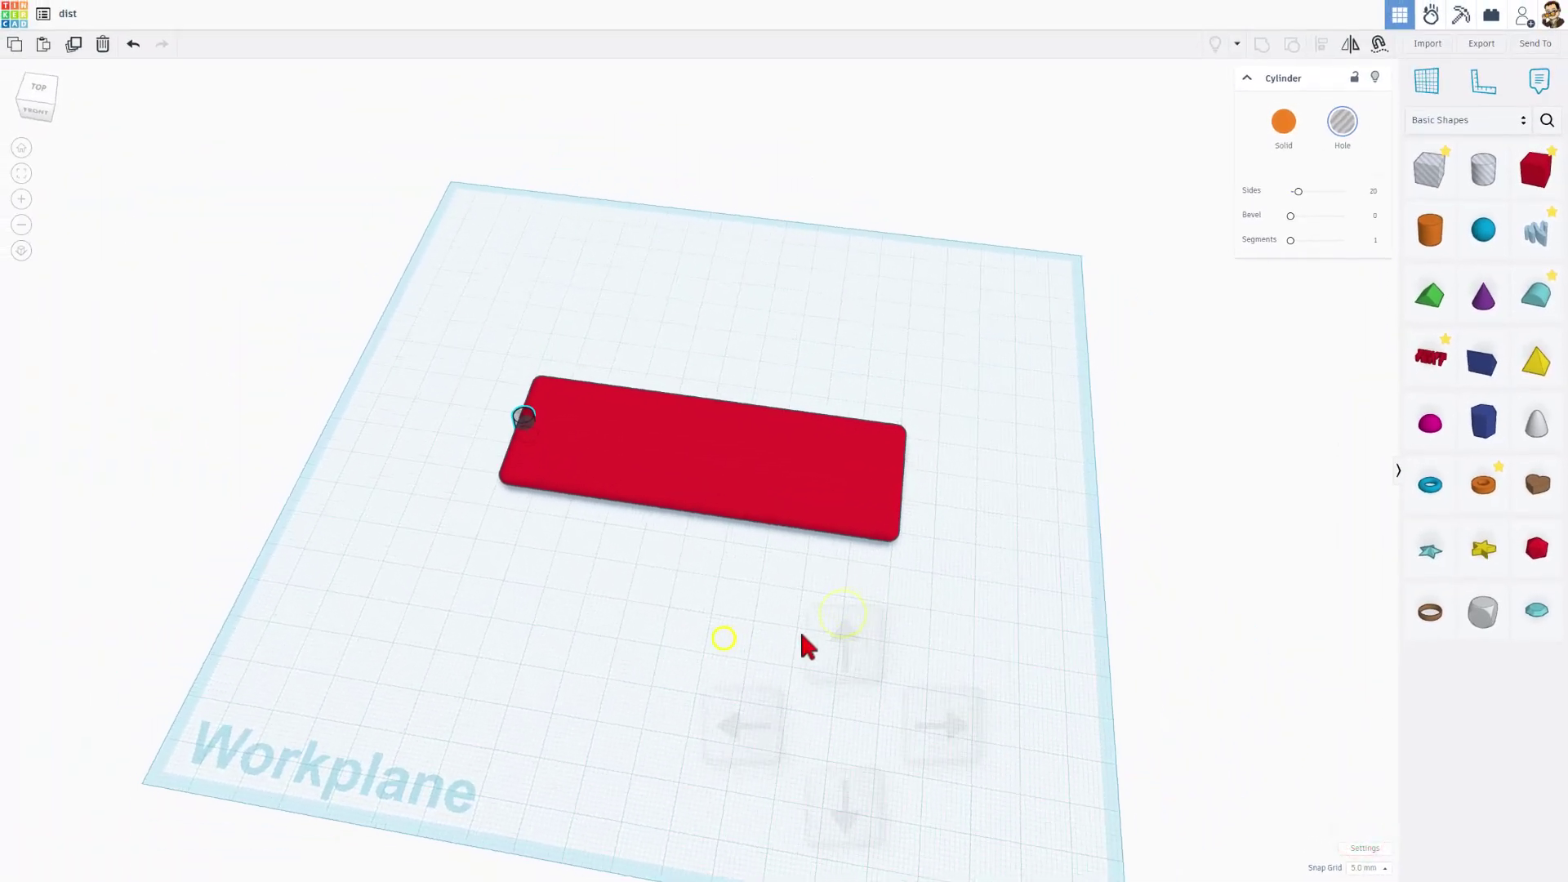
Step: Nudge the hole right, then duplicate it in even steps into a row of ten
key("Right")
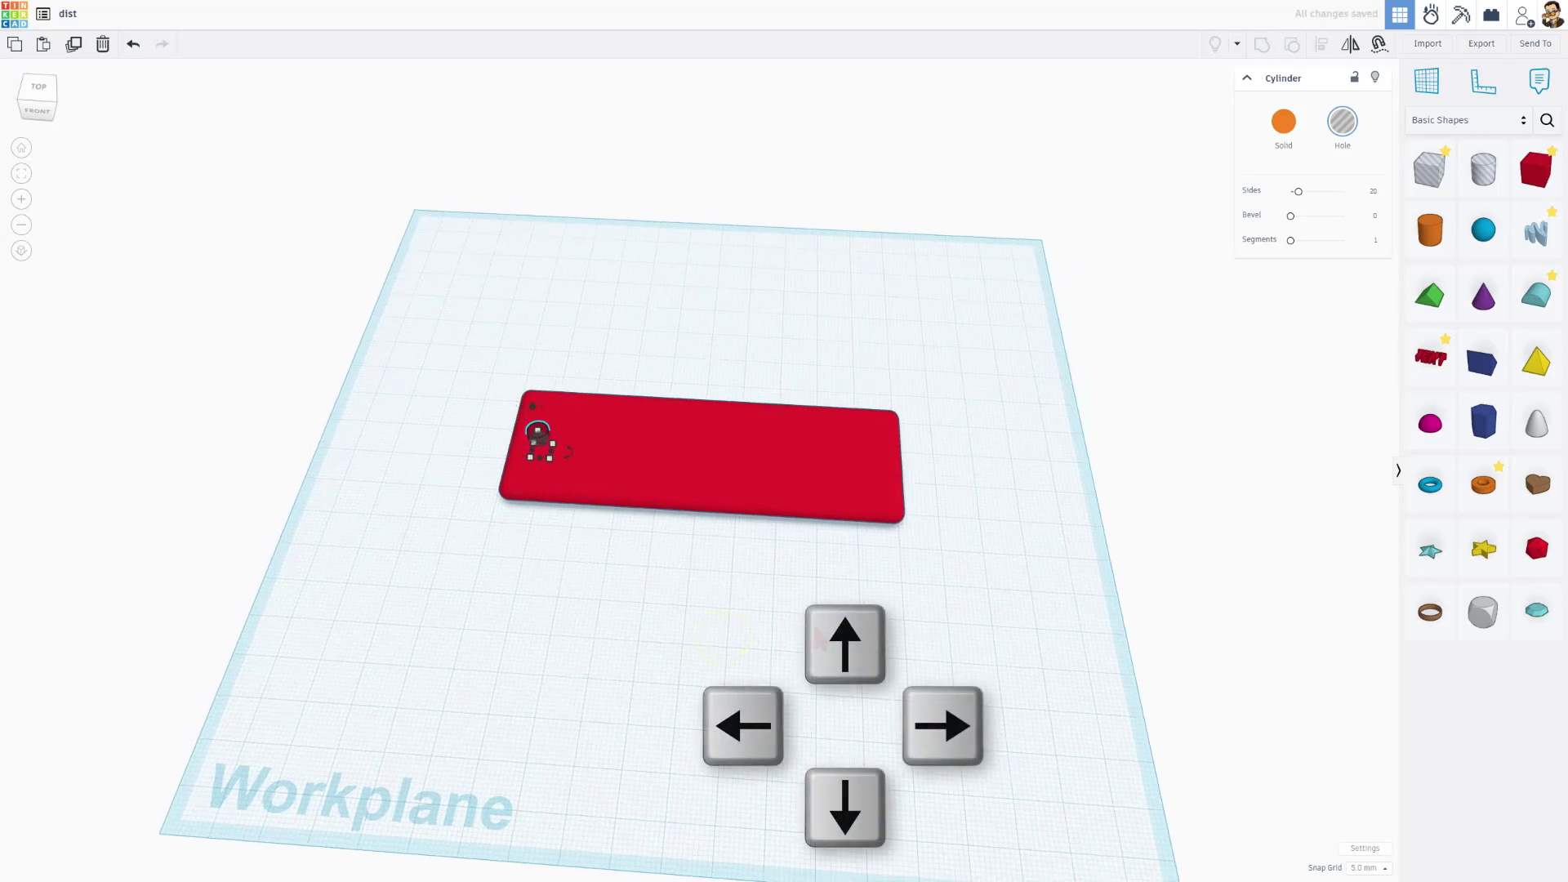
key("ctrl+d")
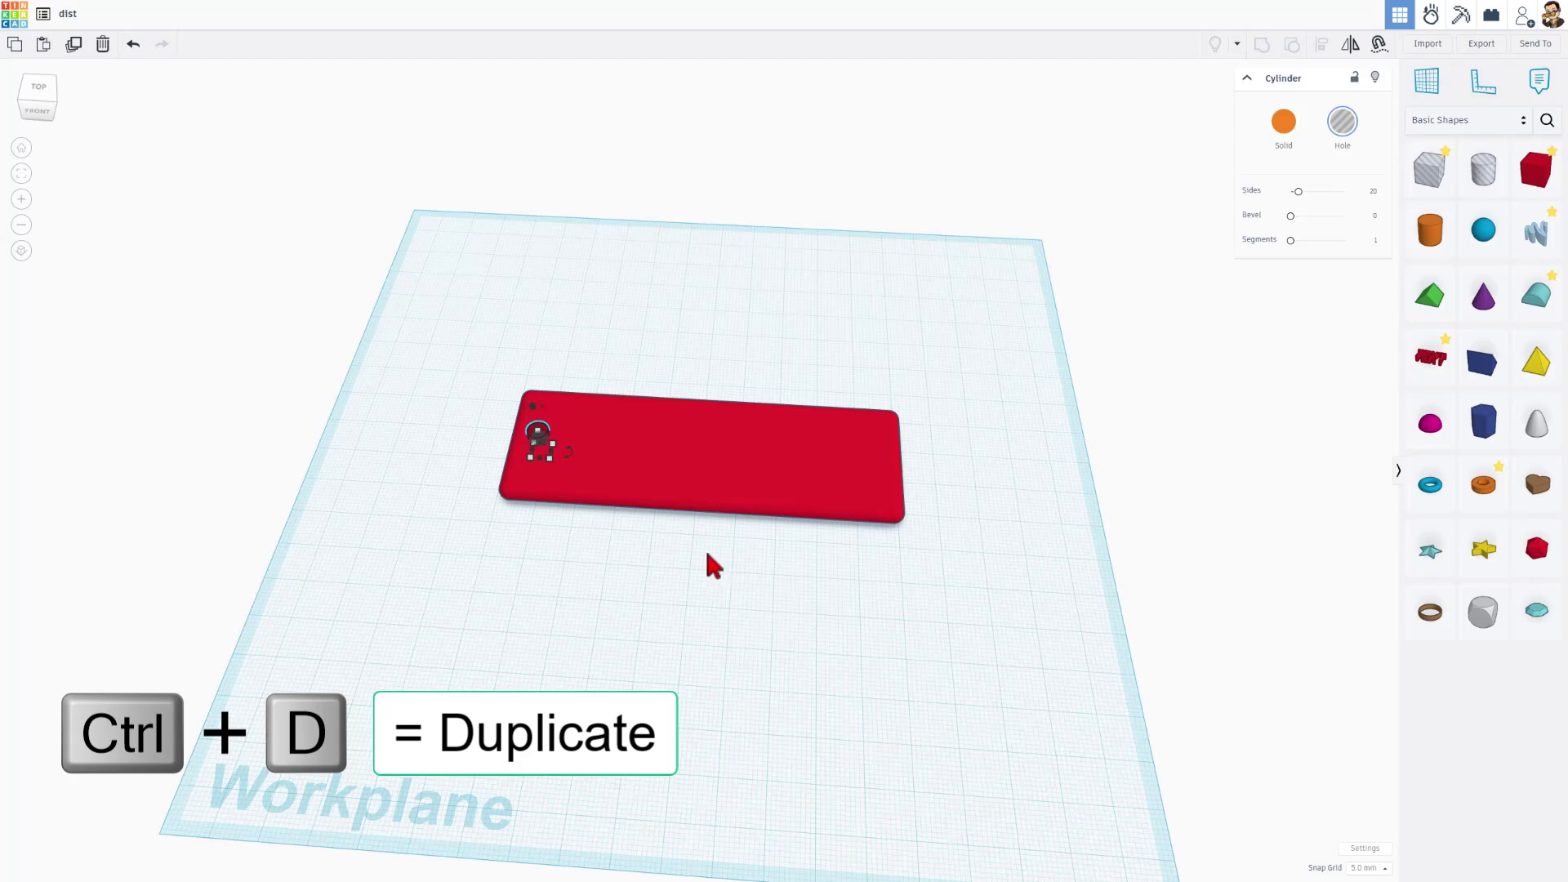
key("Right")
key("Right")
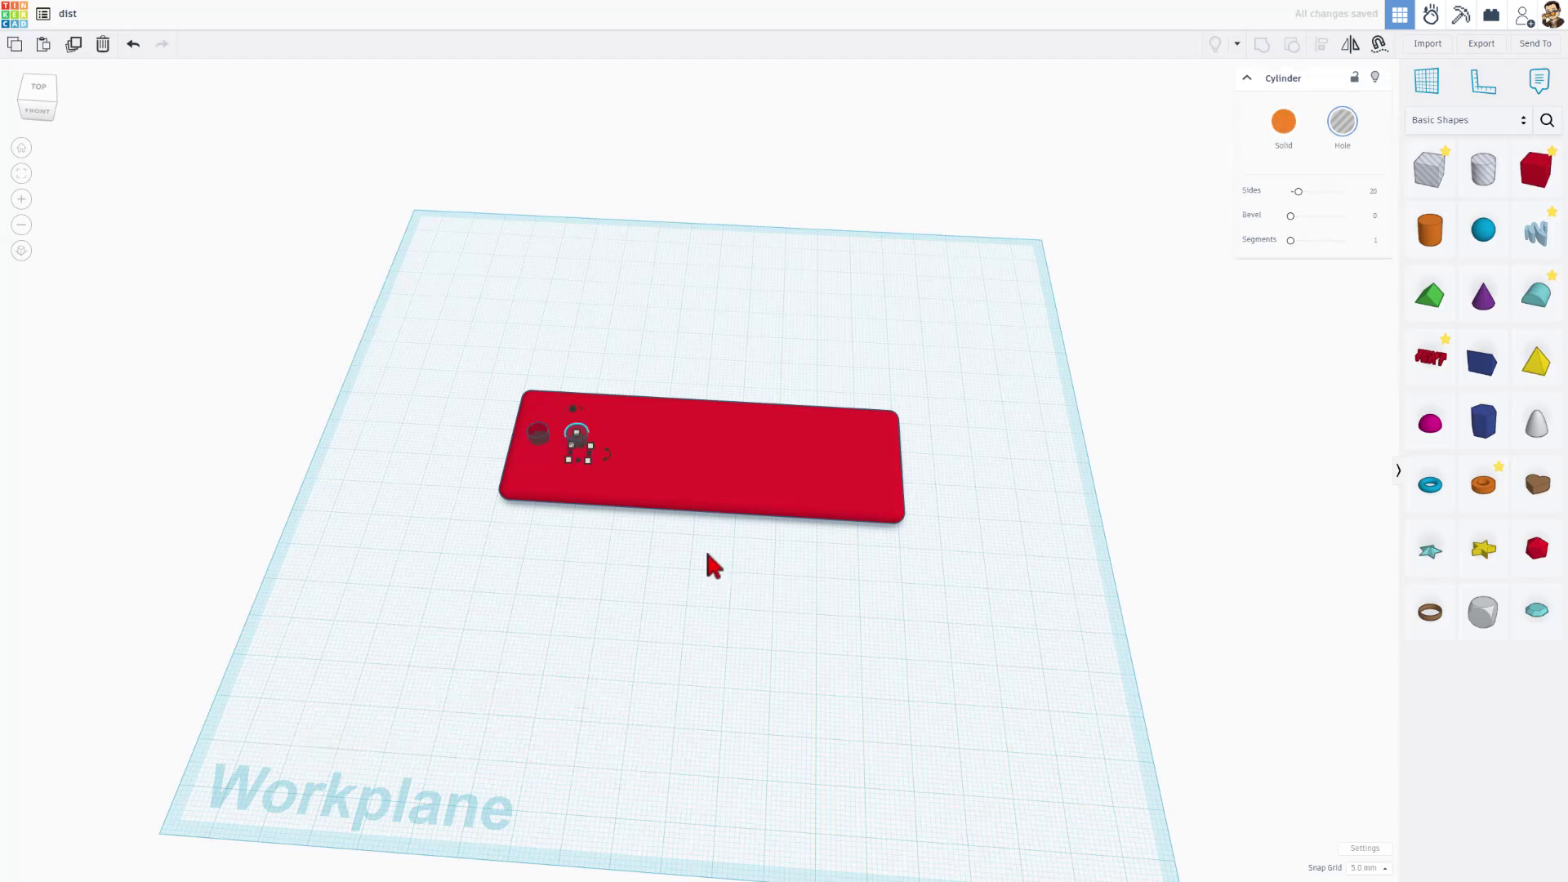
key("ctrl+d")
key("ctrl+d")
key("ctrl+d")
key("ctrl+d")
key("ctrl+d")
key("ctrl+d")
key("ctrl+d")
key("ctrl+d")
Step: Hide the extra tenth hole and the plate, then group the nine remaining holes
left_click(941, 522)
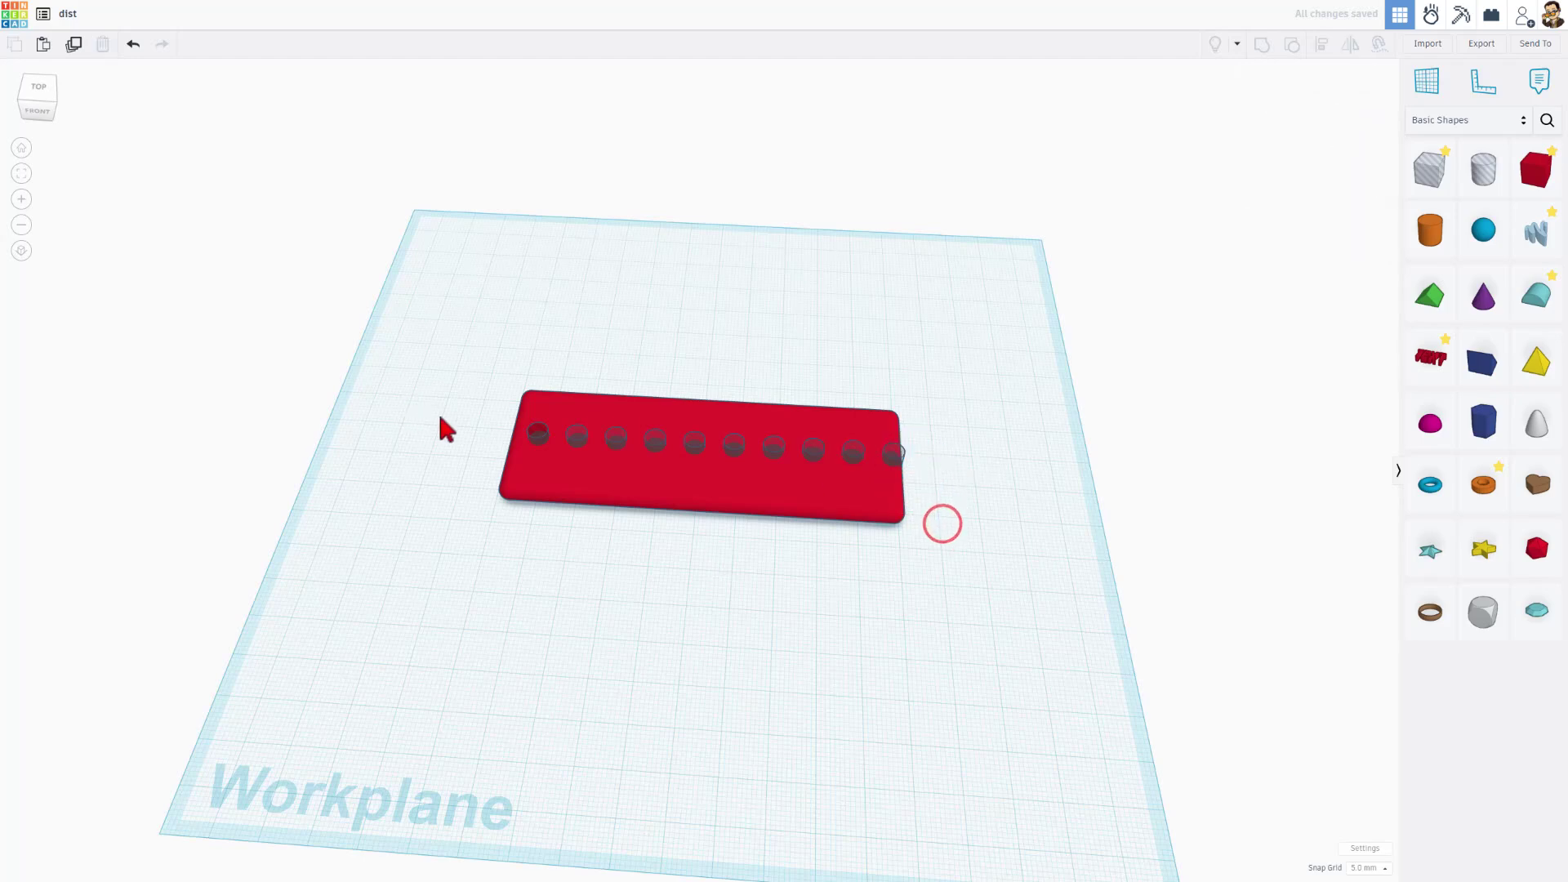
key("ctrl+h")
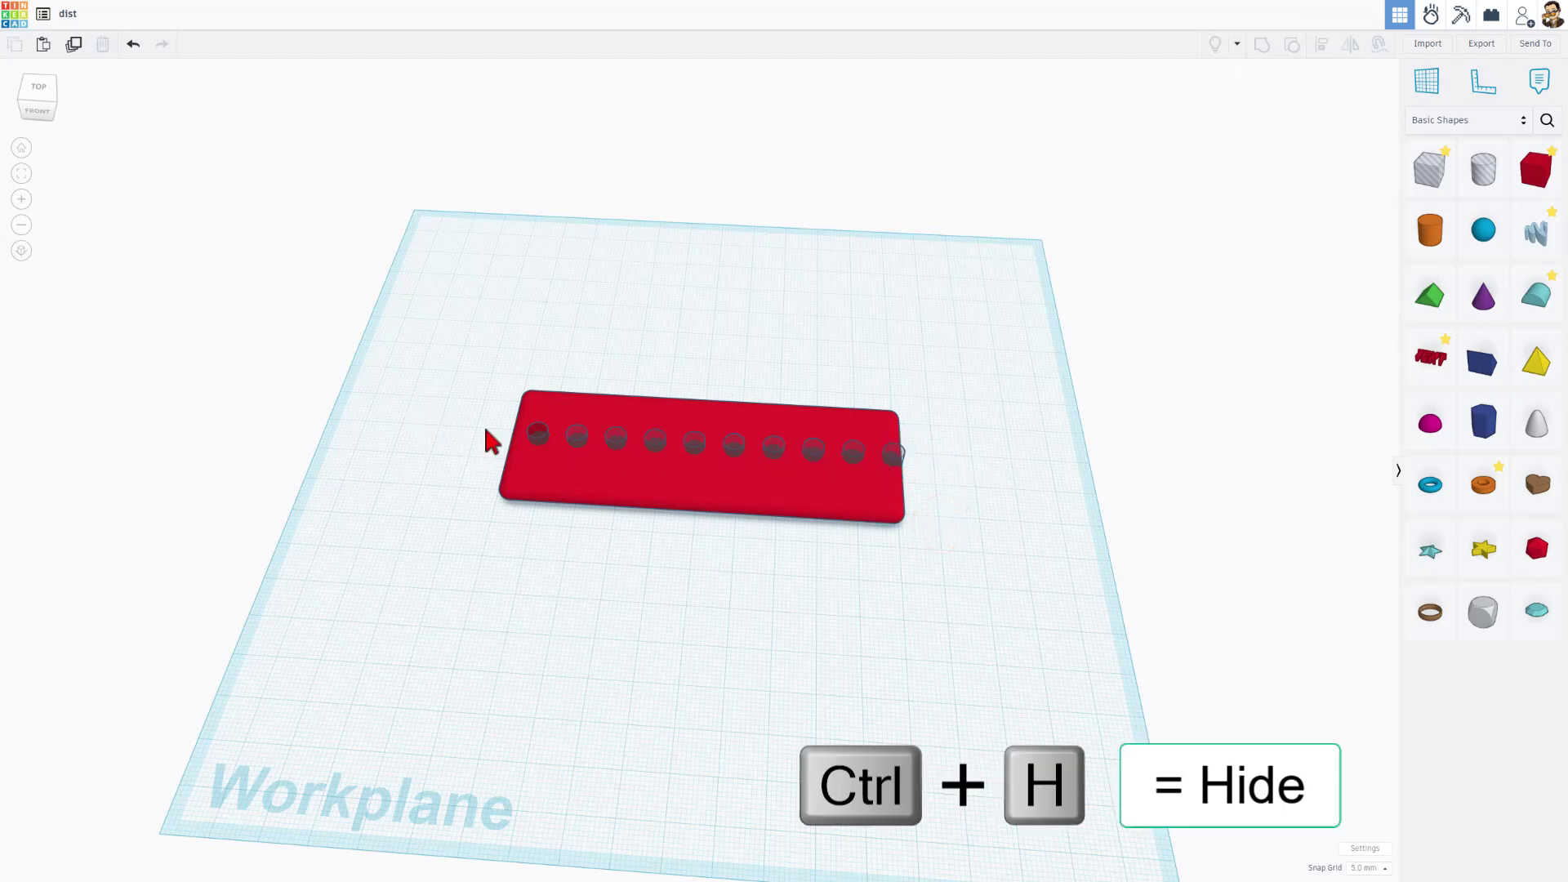
left_click(896, 460)
key("ctrl+h")
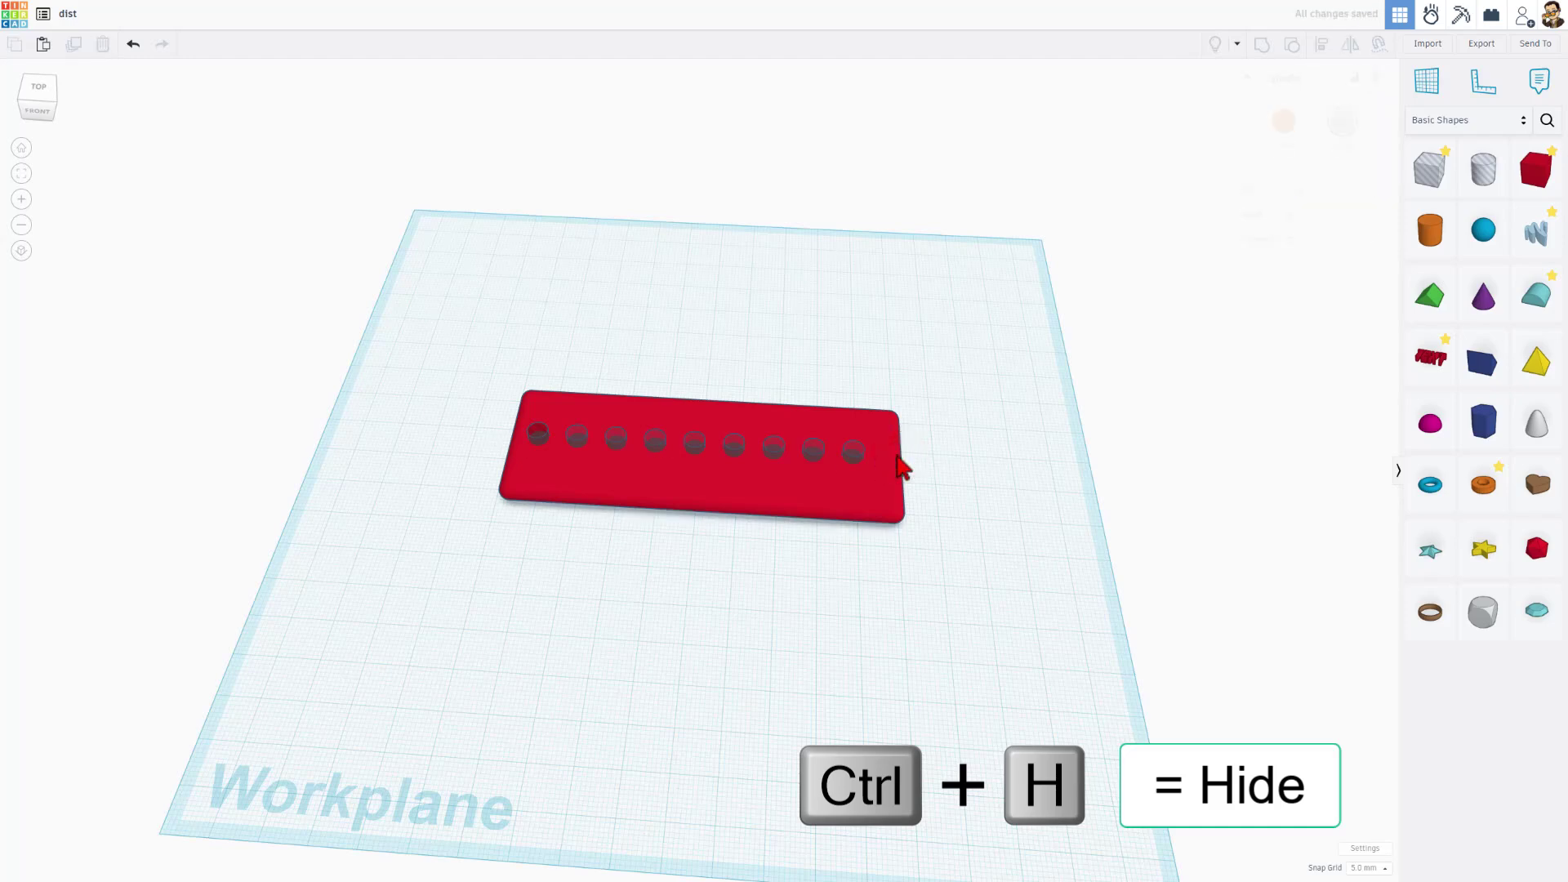
left_click(869, 492)
left_click(1374, 78)
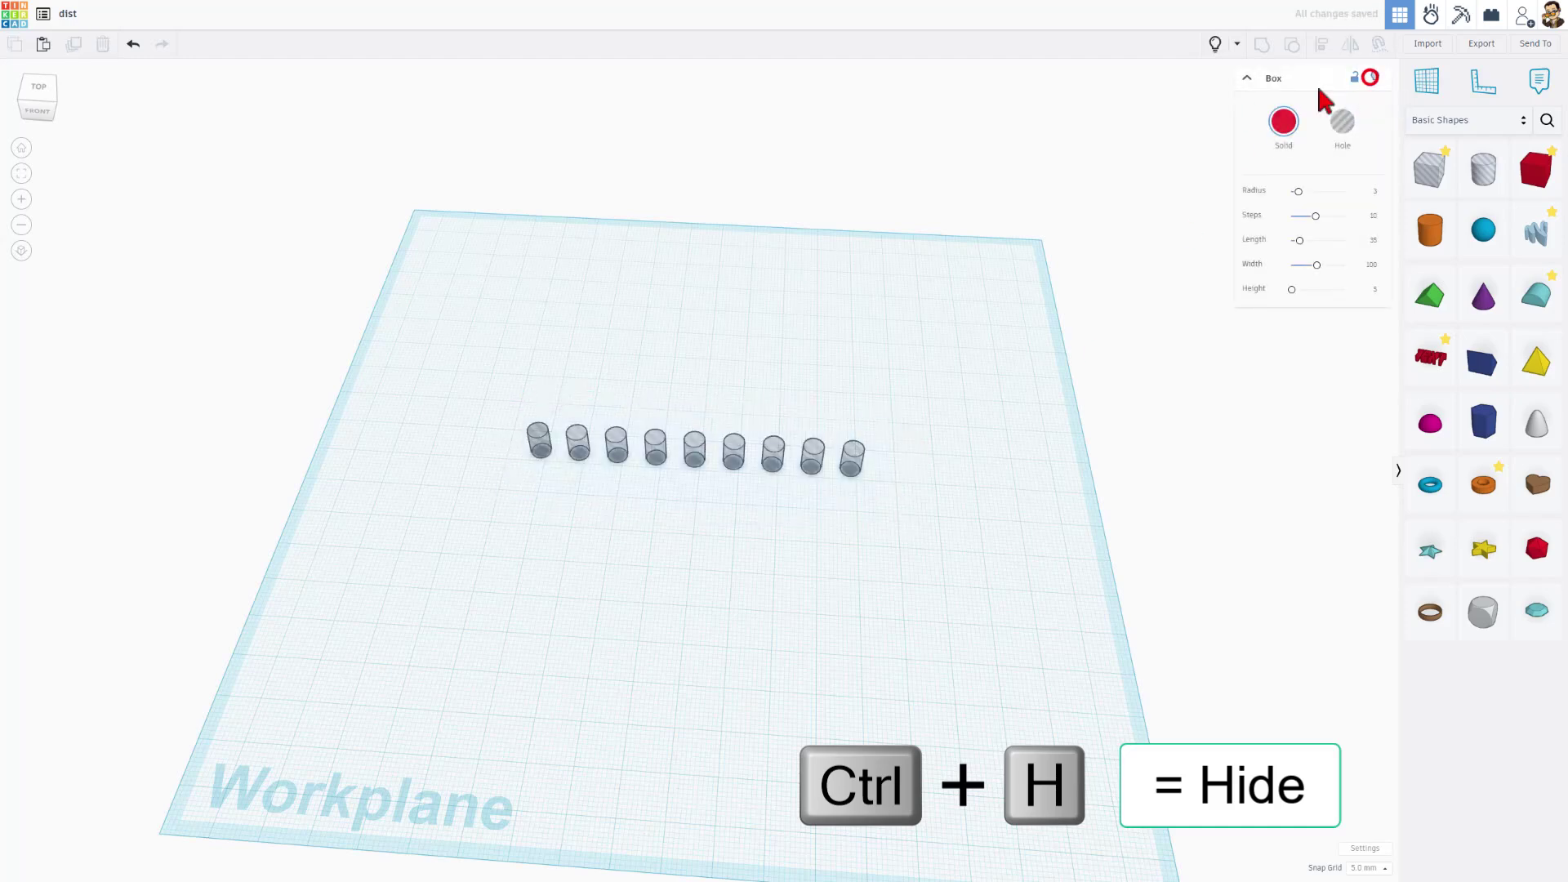
left_click_drag(479, 357, 888, 508)
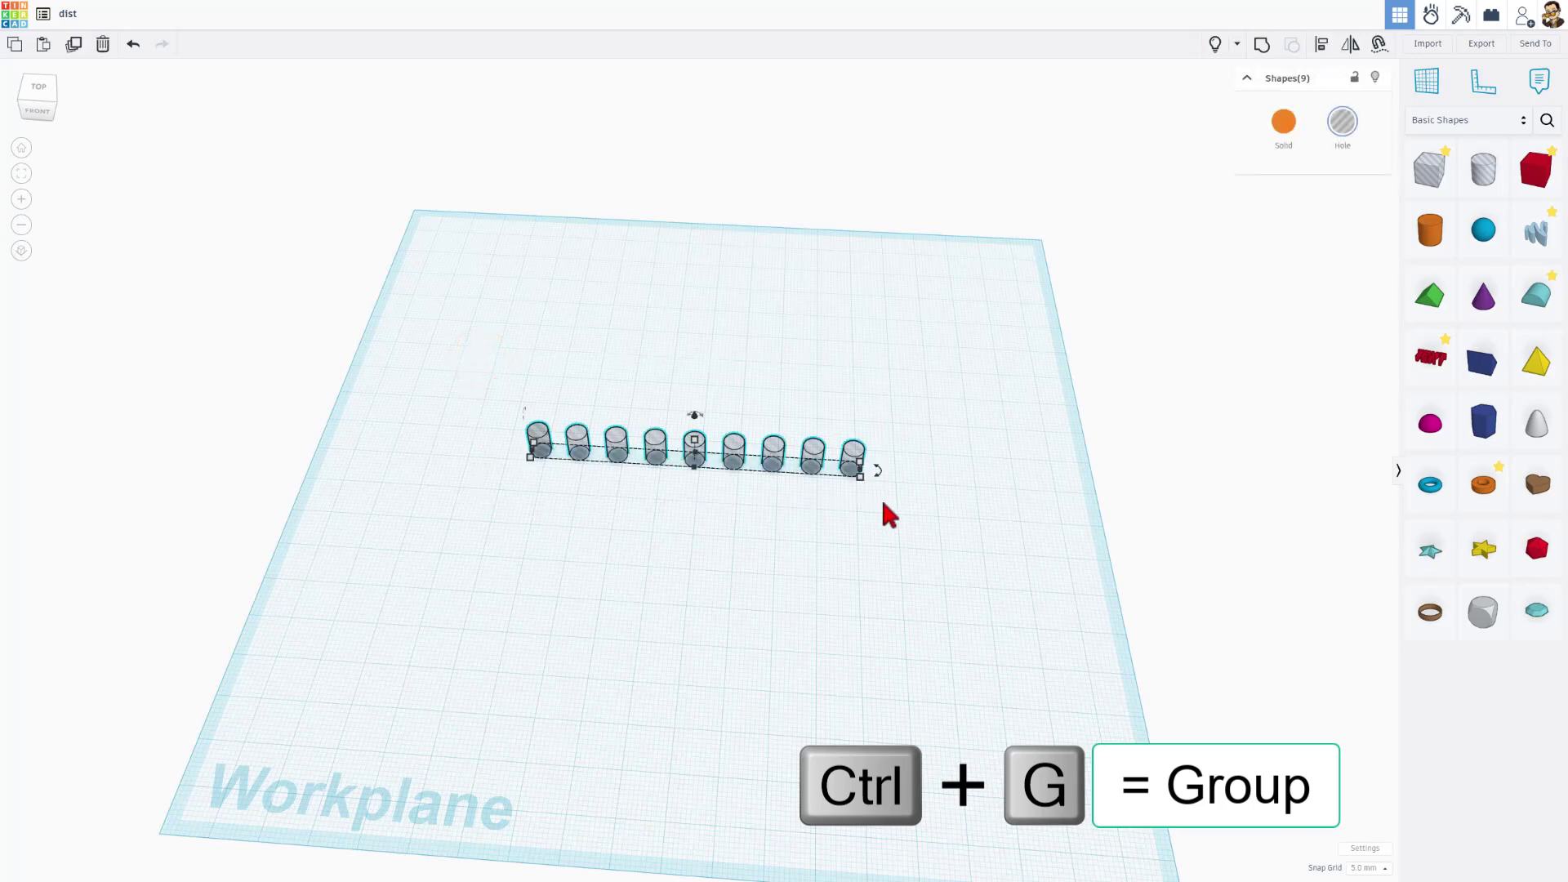
key("ctrl+g")
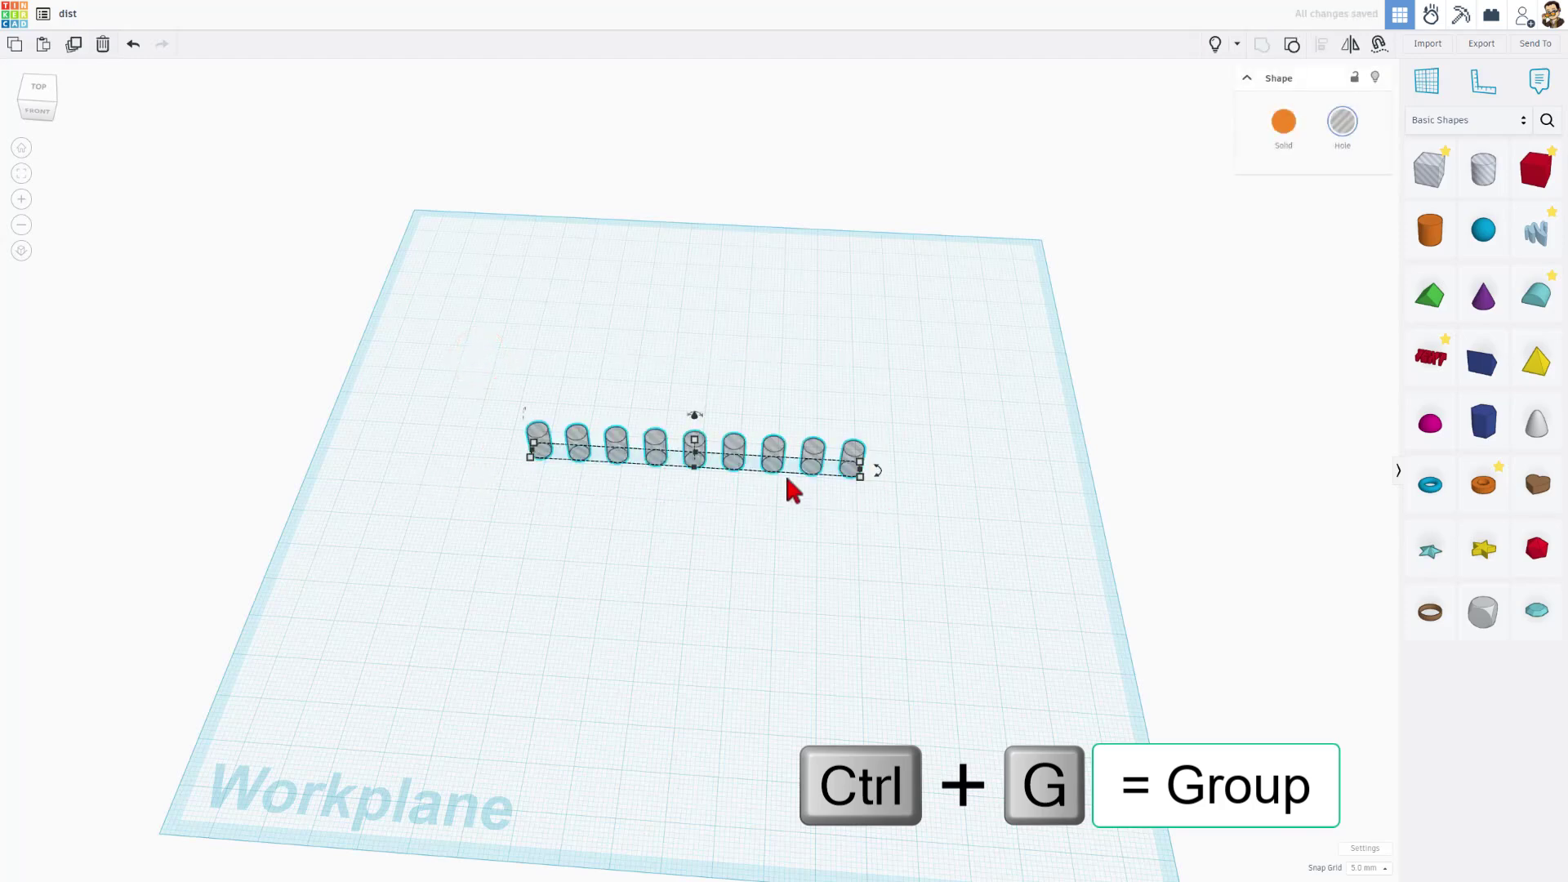
Step: Show the plate again, centre the hole row on it, and nudge the row back
left_click(1216, 44)
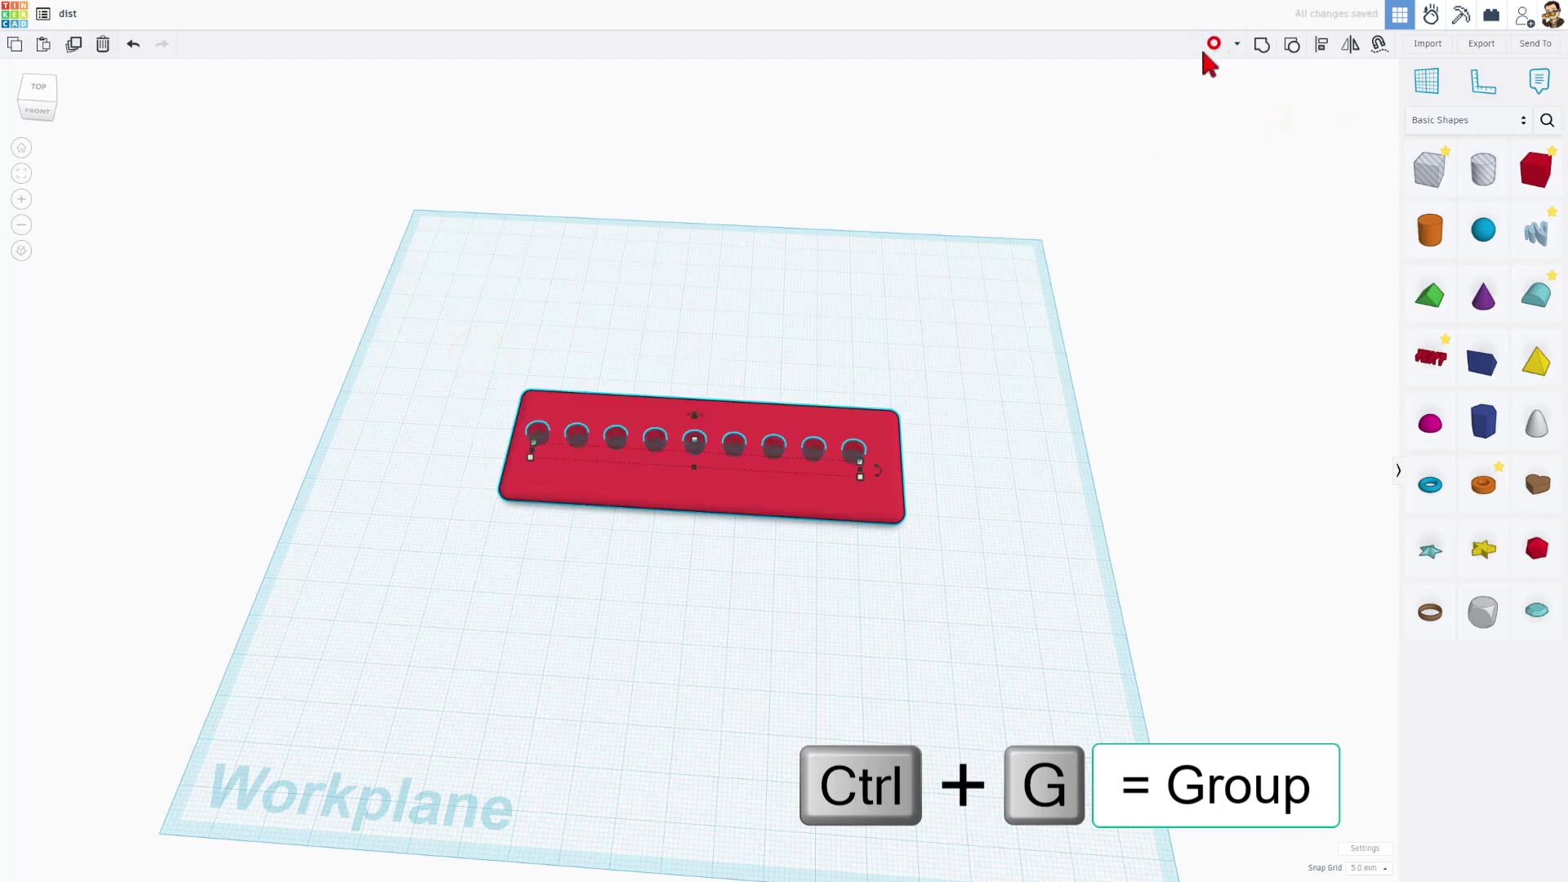
left_click(616, 593)
left_click_drag(475, 360, 708, 519)
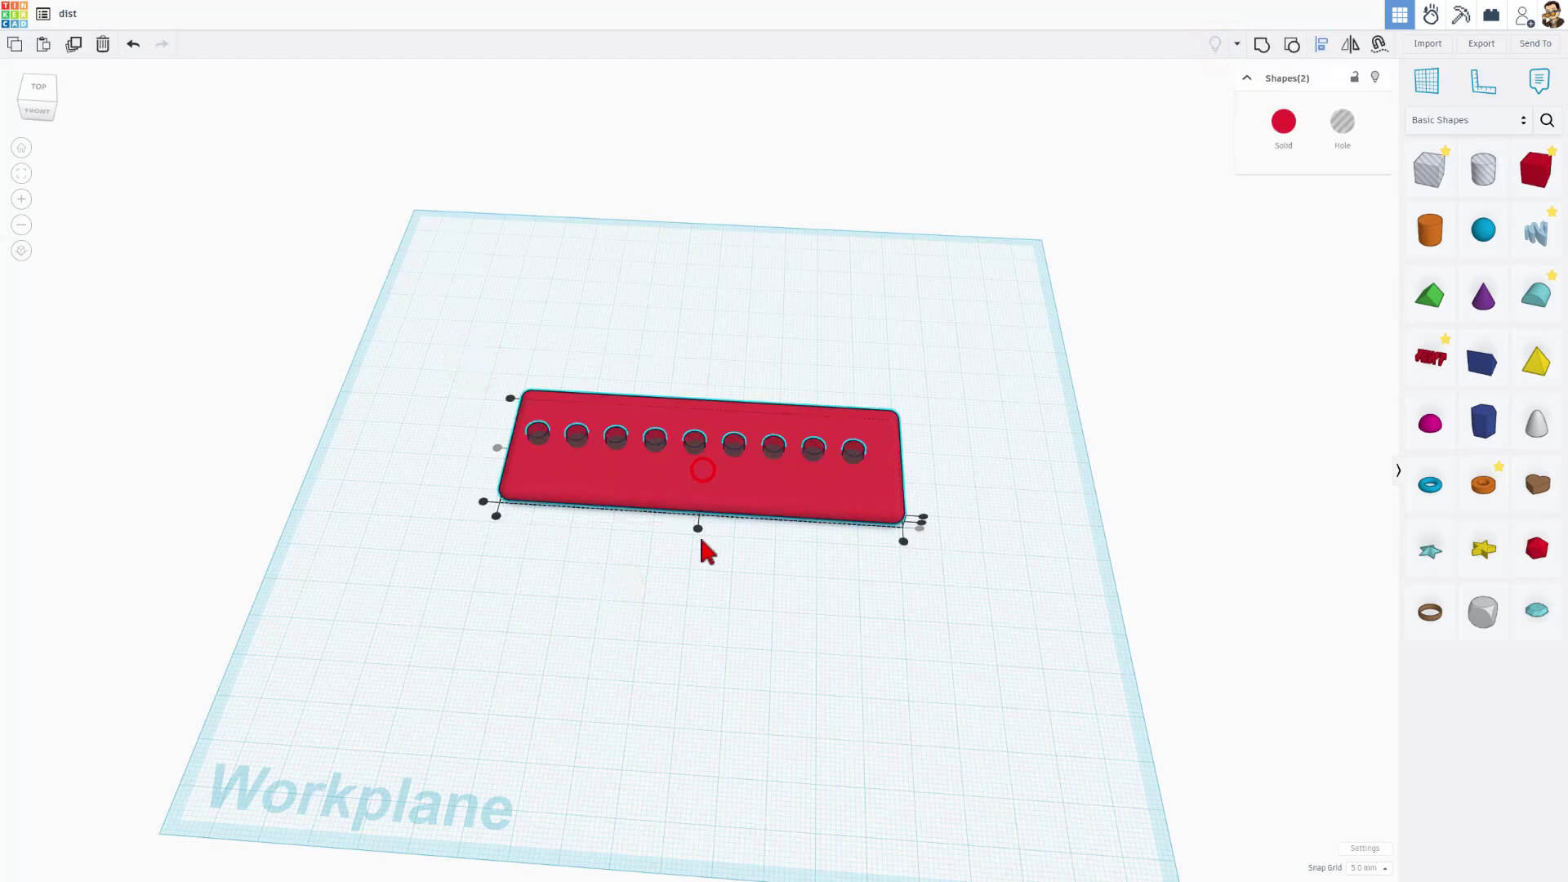
left_click(697, 527)
left_click(704, 573)
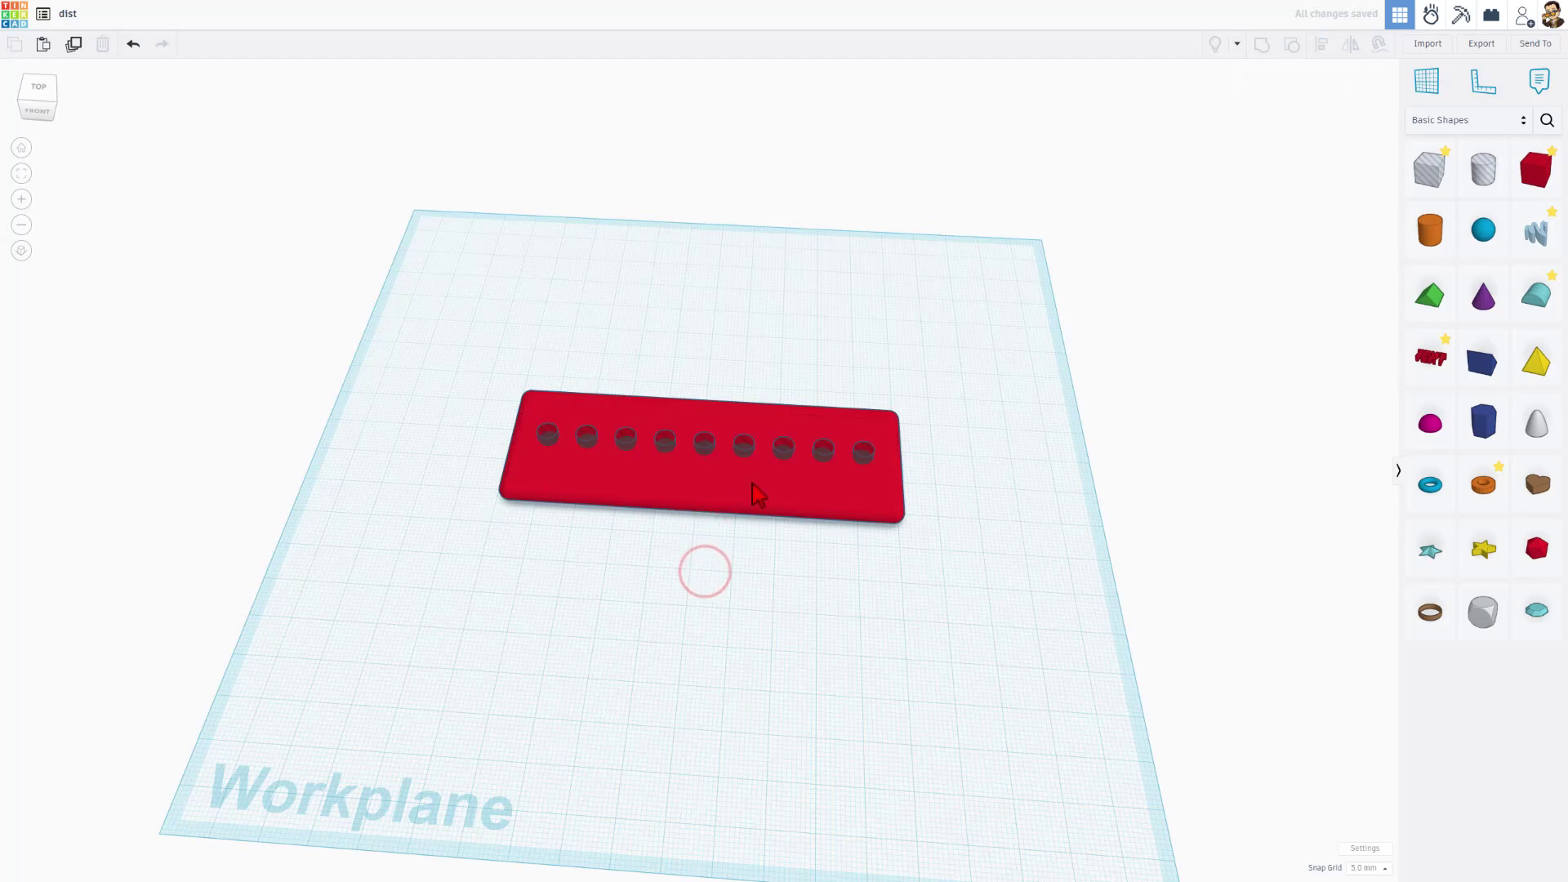
left_click(744, 457)
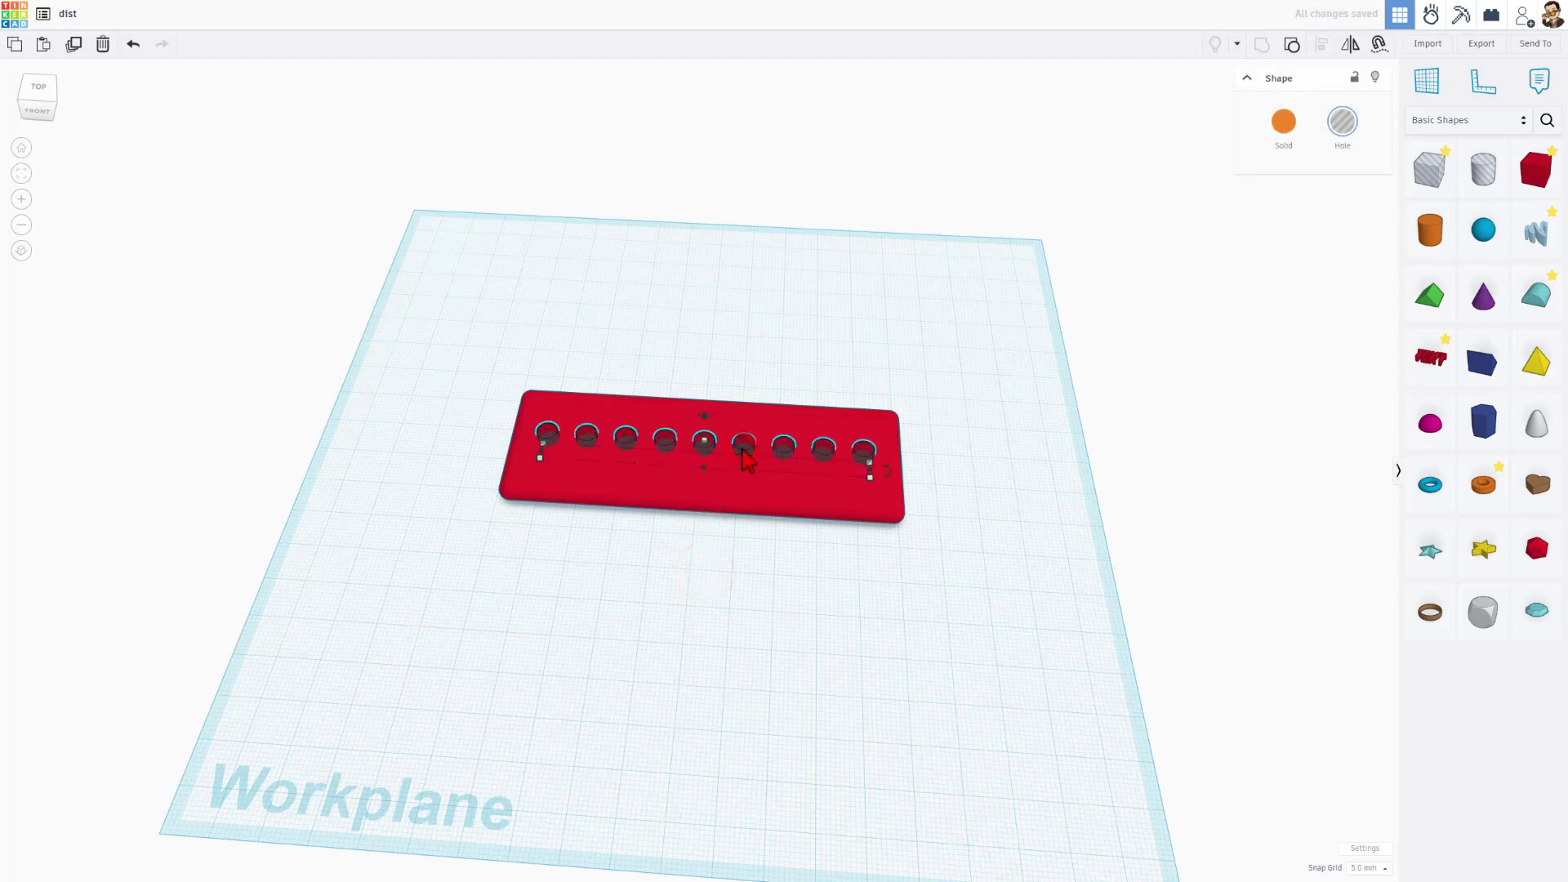
key("Up")
key("Up")
key("Up")
Step: Anchor the ruler at the plate corner and set both offsets to 0, then select the plate
key("r")
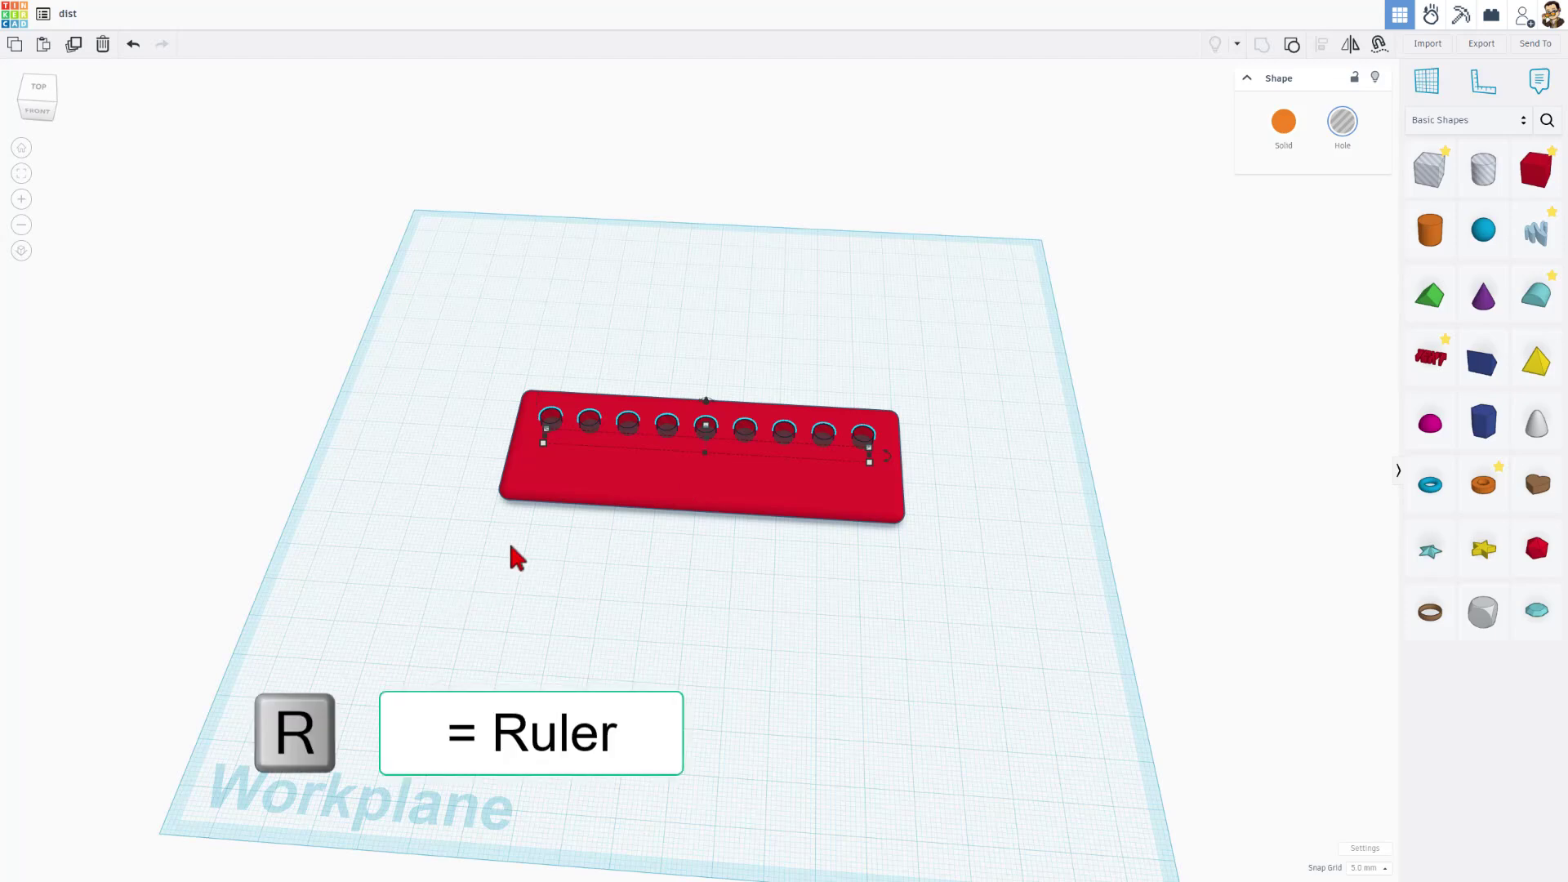
left_click(494, 506)
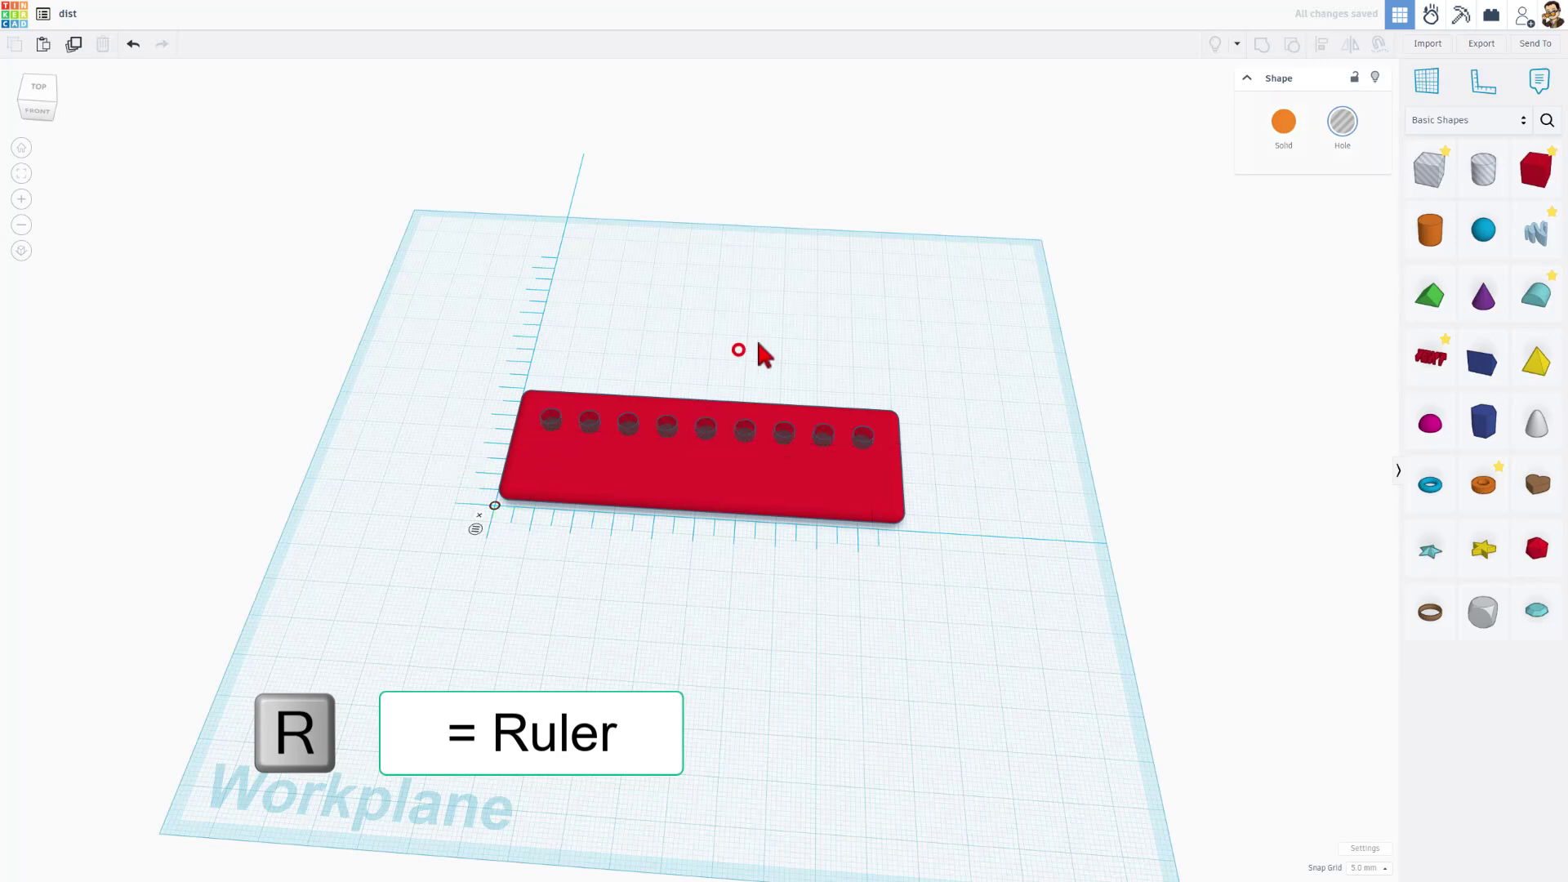
left_click_drag(762, 334, 489, 606)
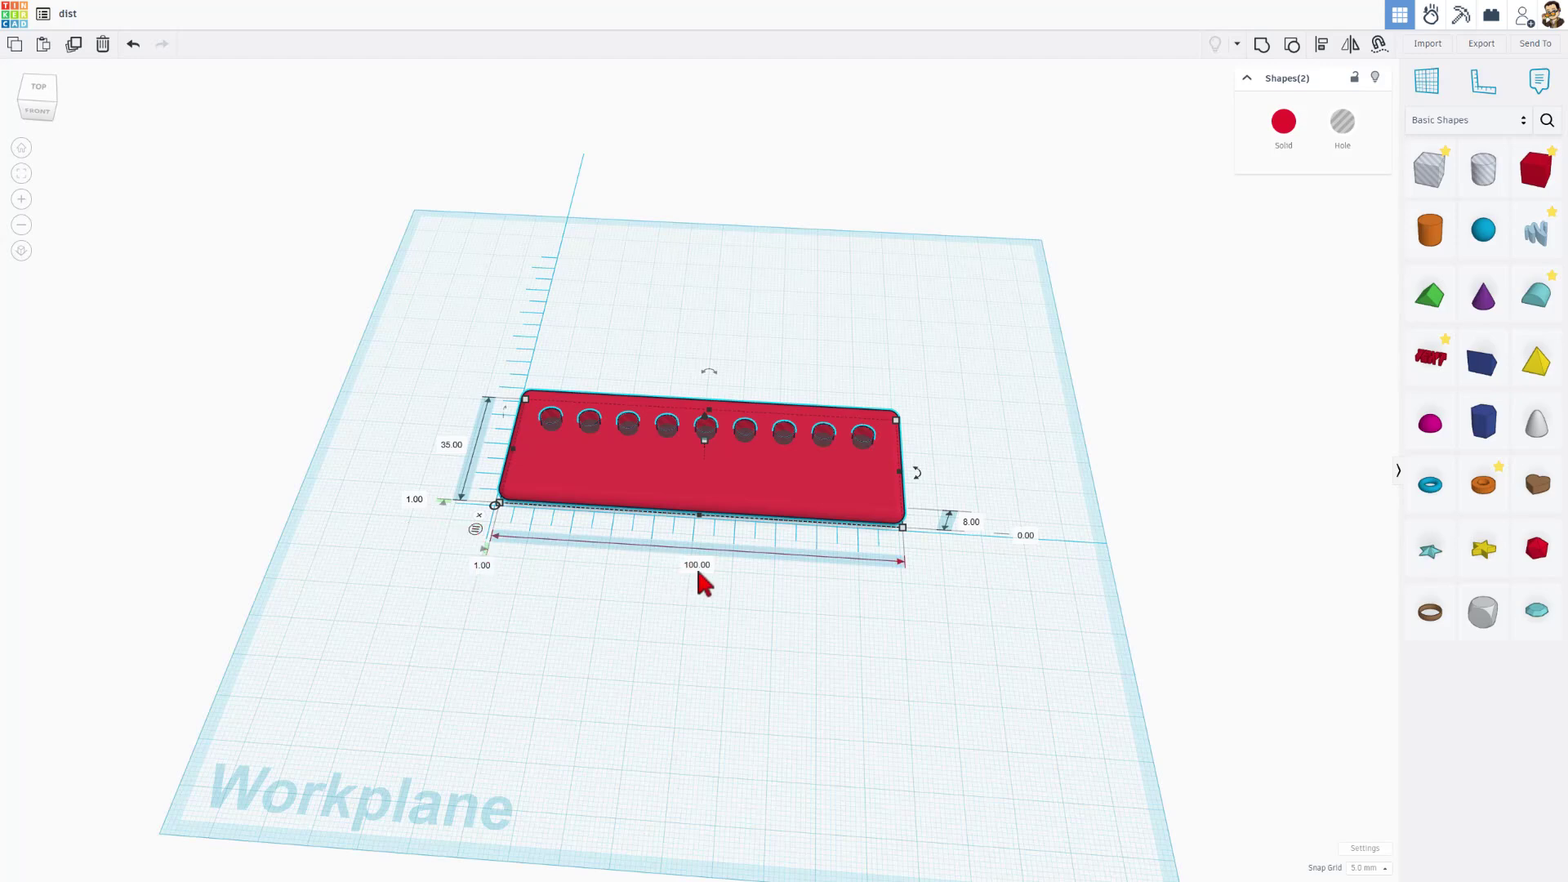
left_click(480, 565)
type("0")
key("Return")
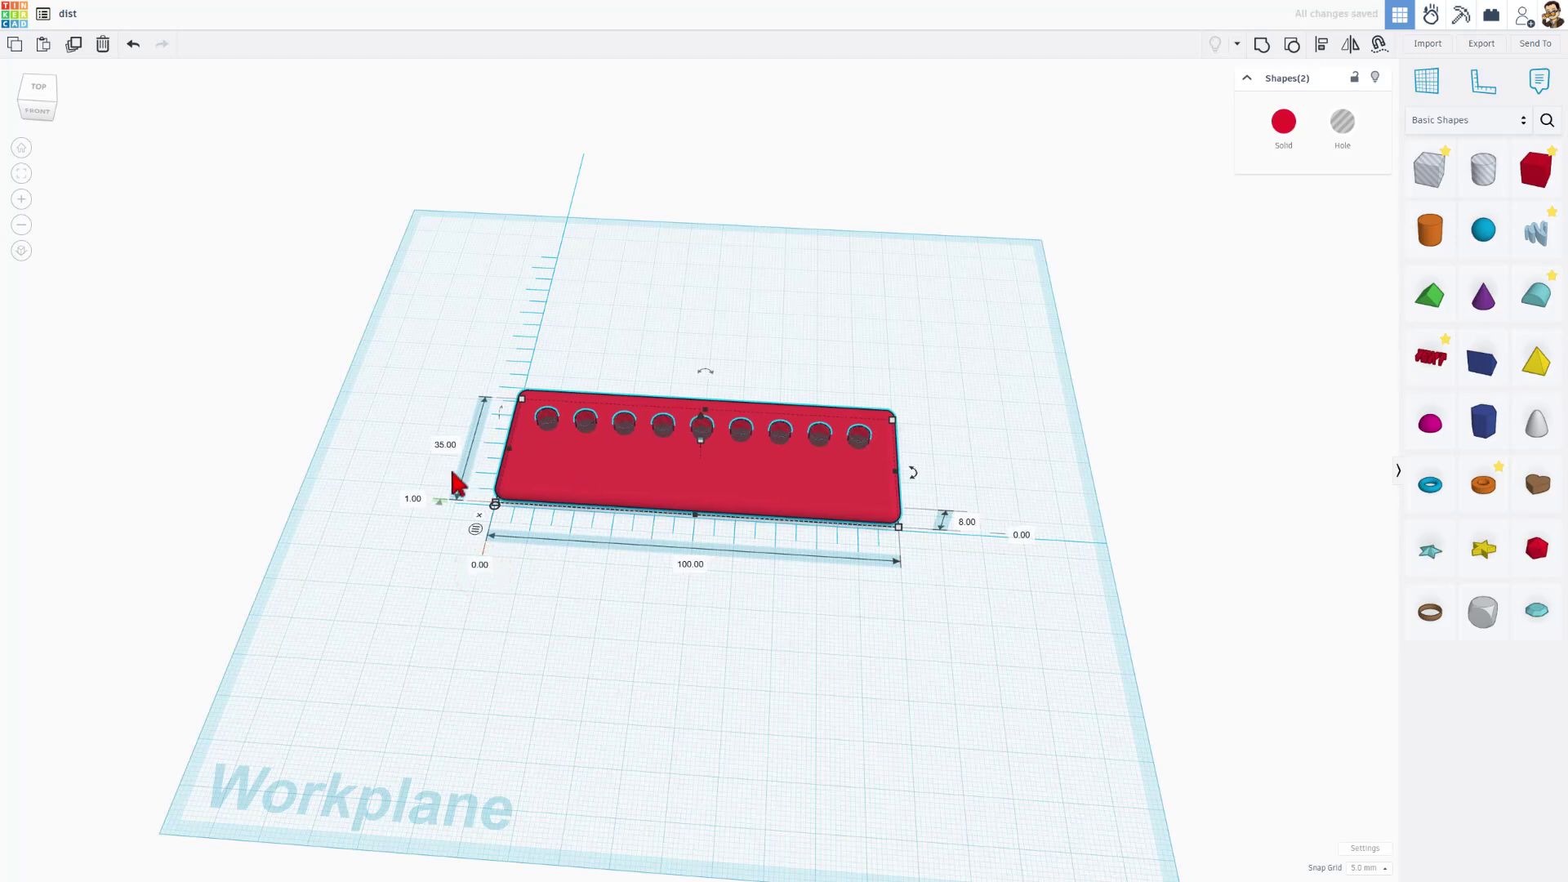
left_click(406, 502)
type("0")
key("Return")
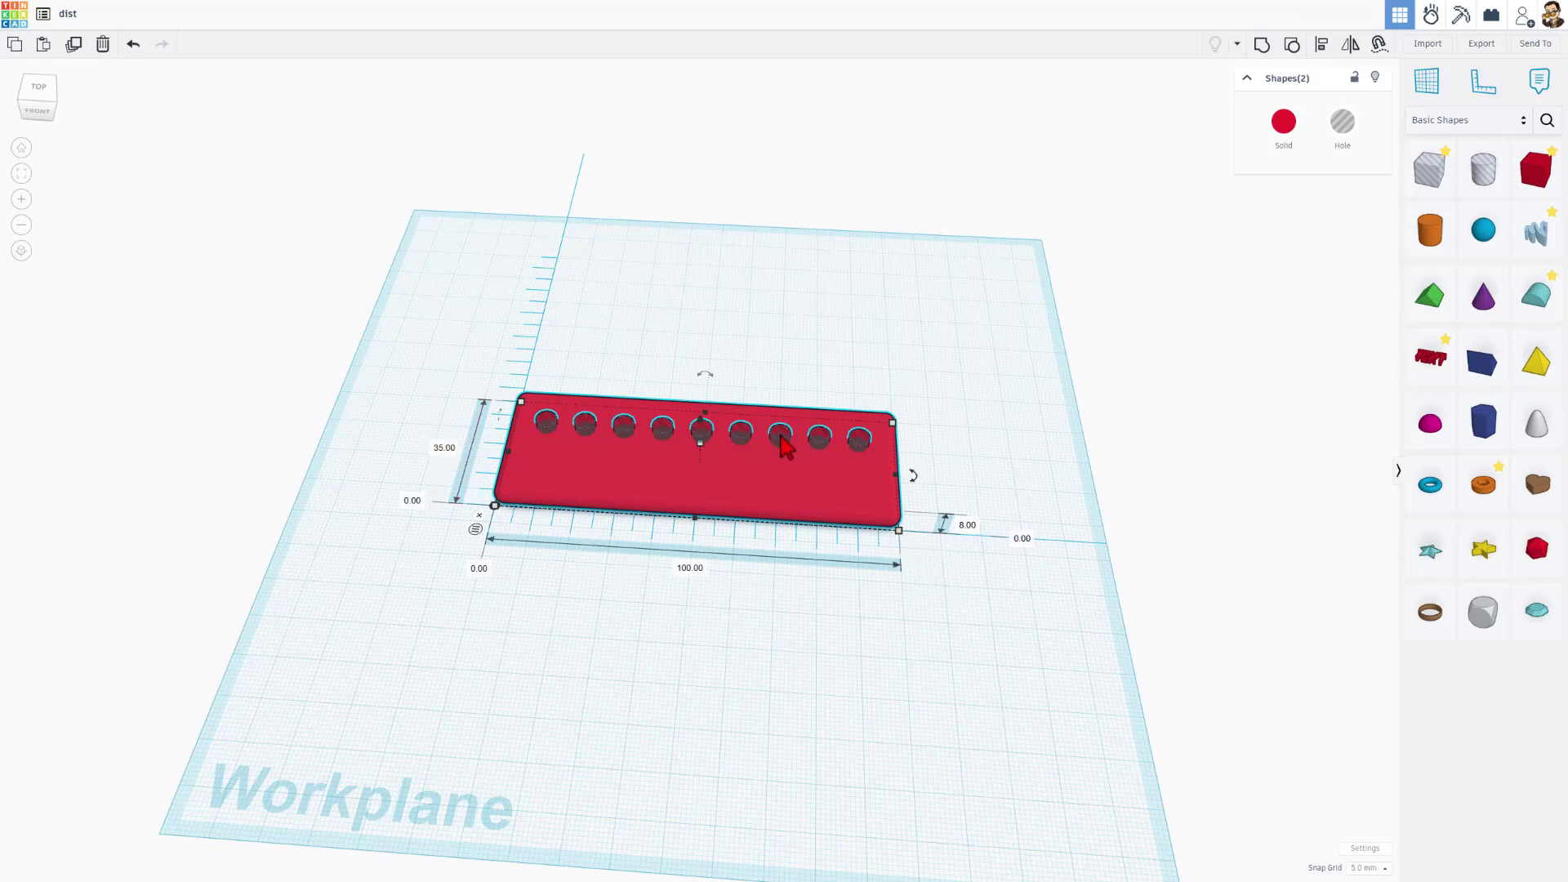
left_click(929, 436)
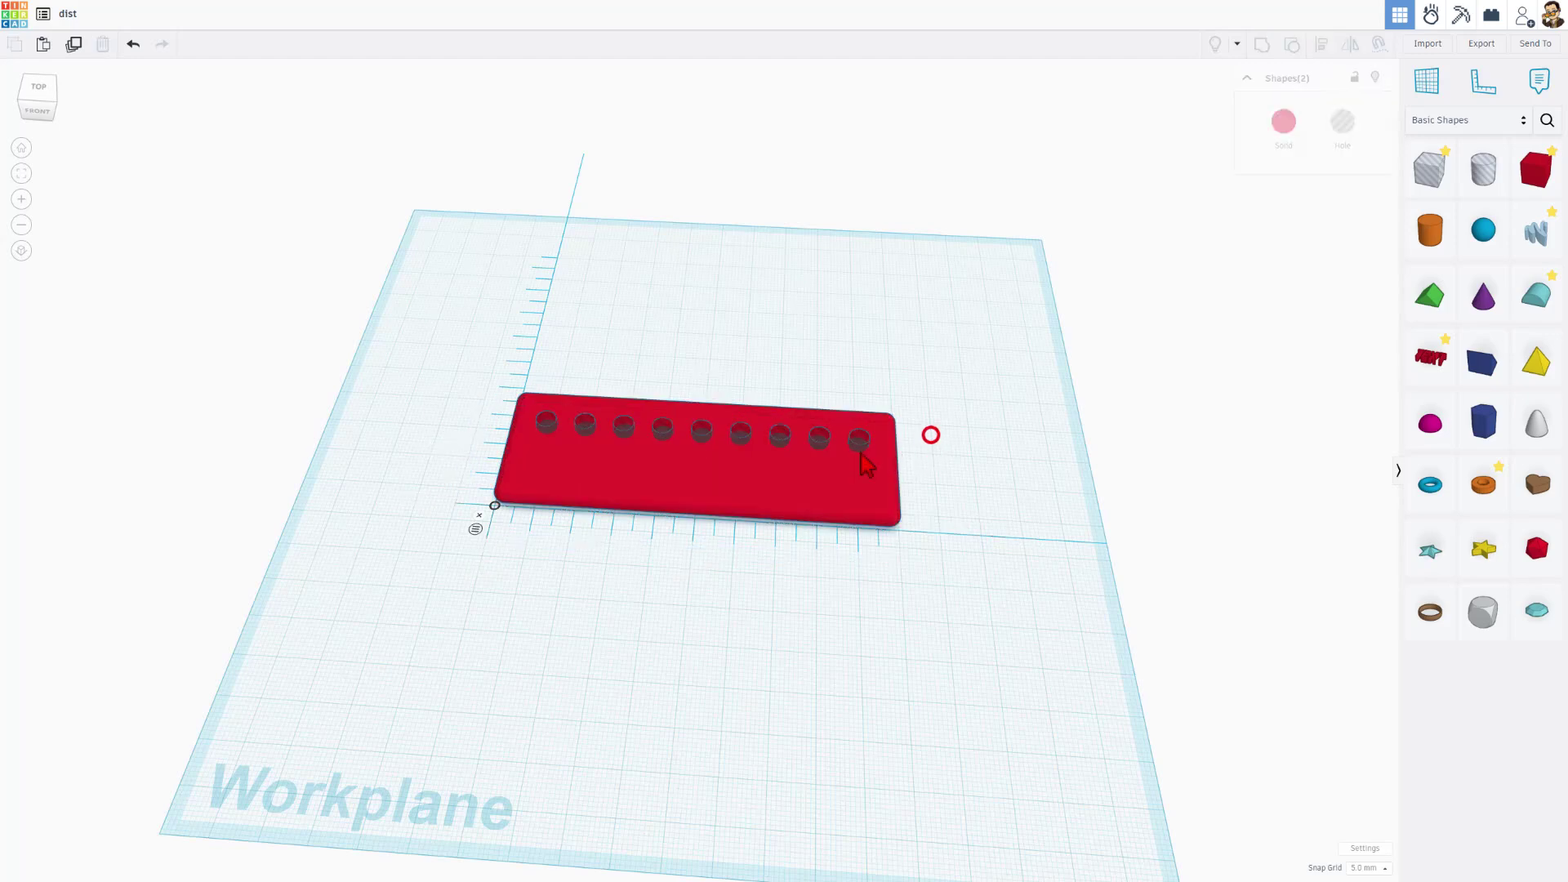
left_click(809, 487)
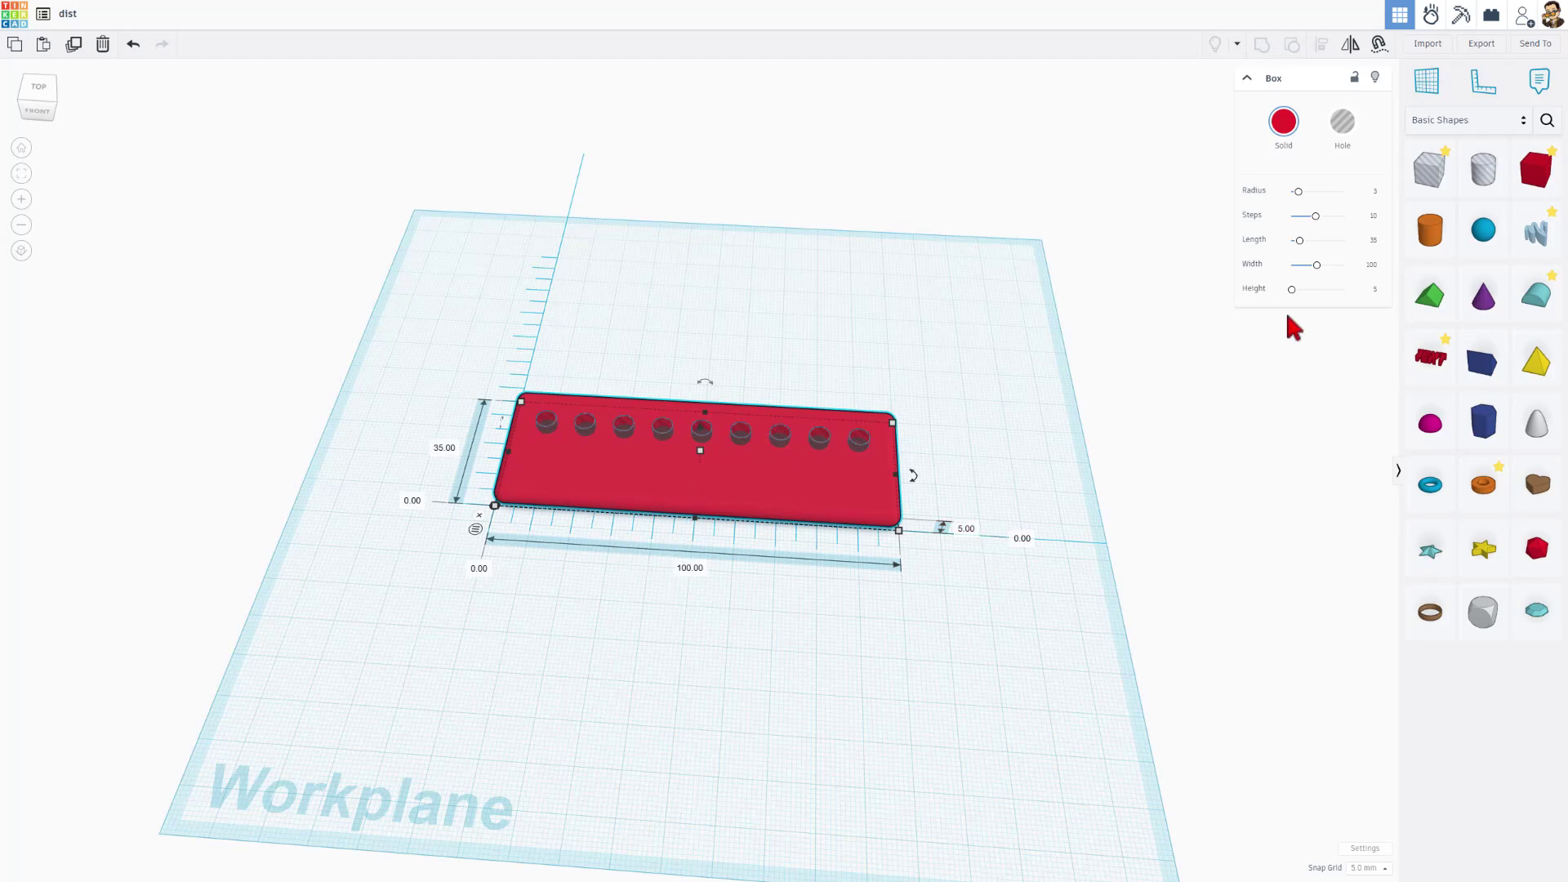
Step: Place a six-sided cone beside the red plate and make it a hole
left_click(1483, 297)
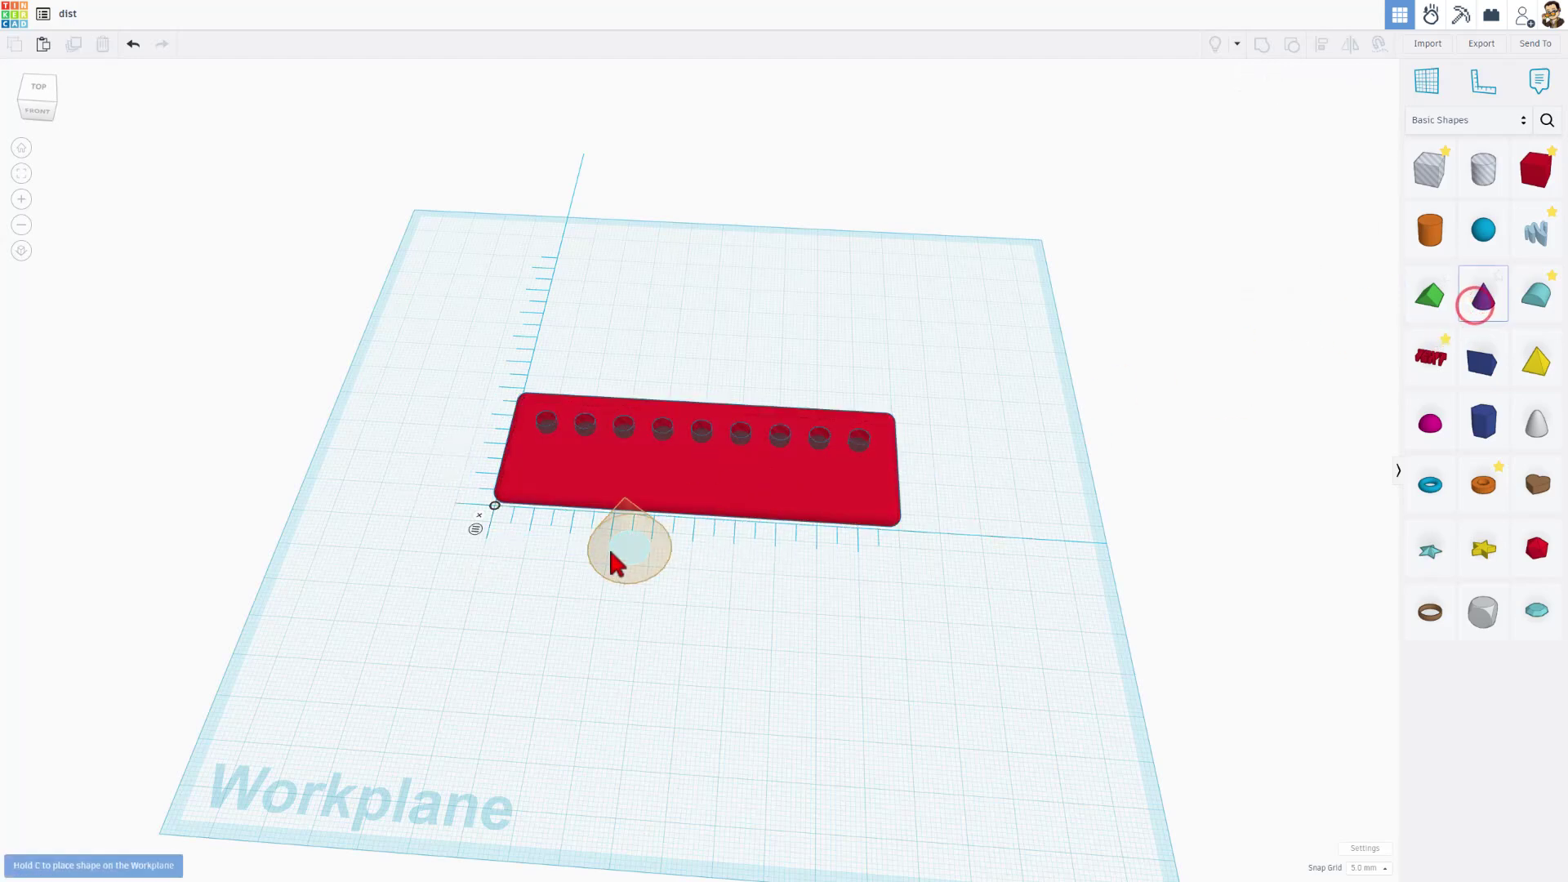
left_click(574, 588)
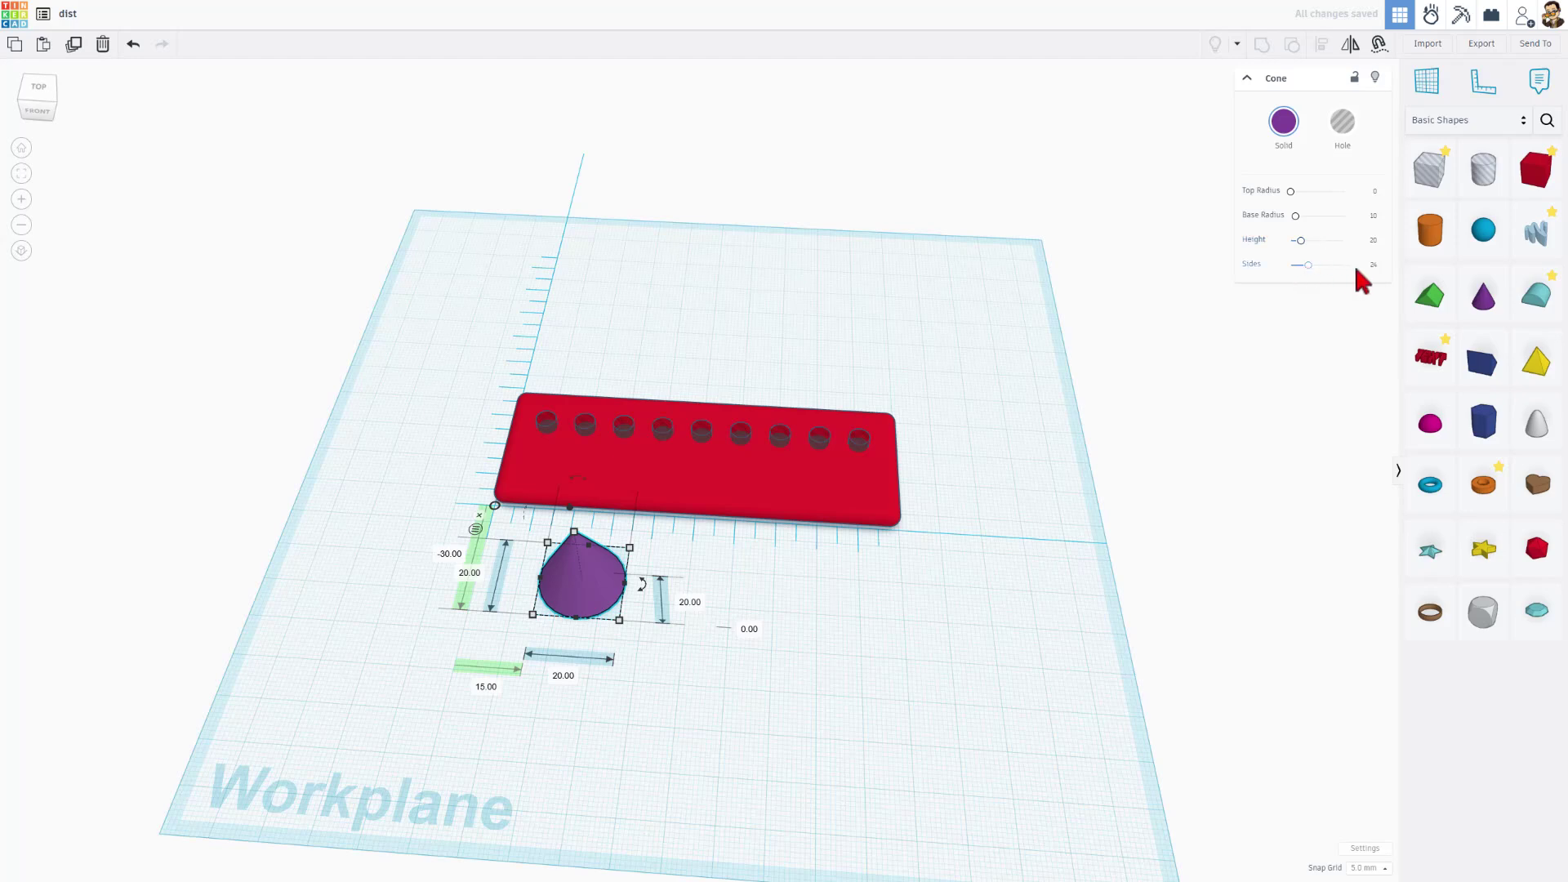
type("6")
key("Return")
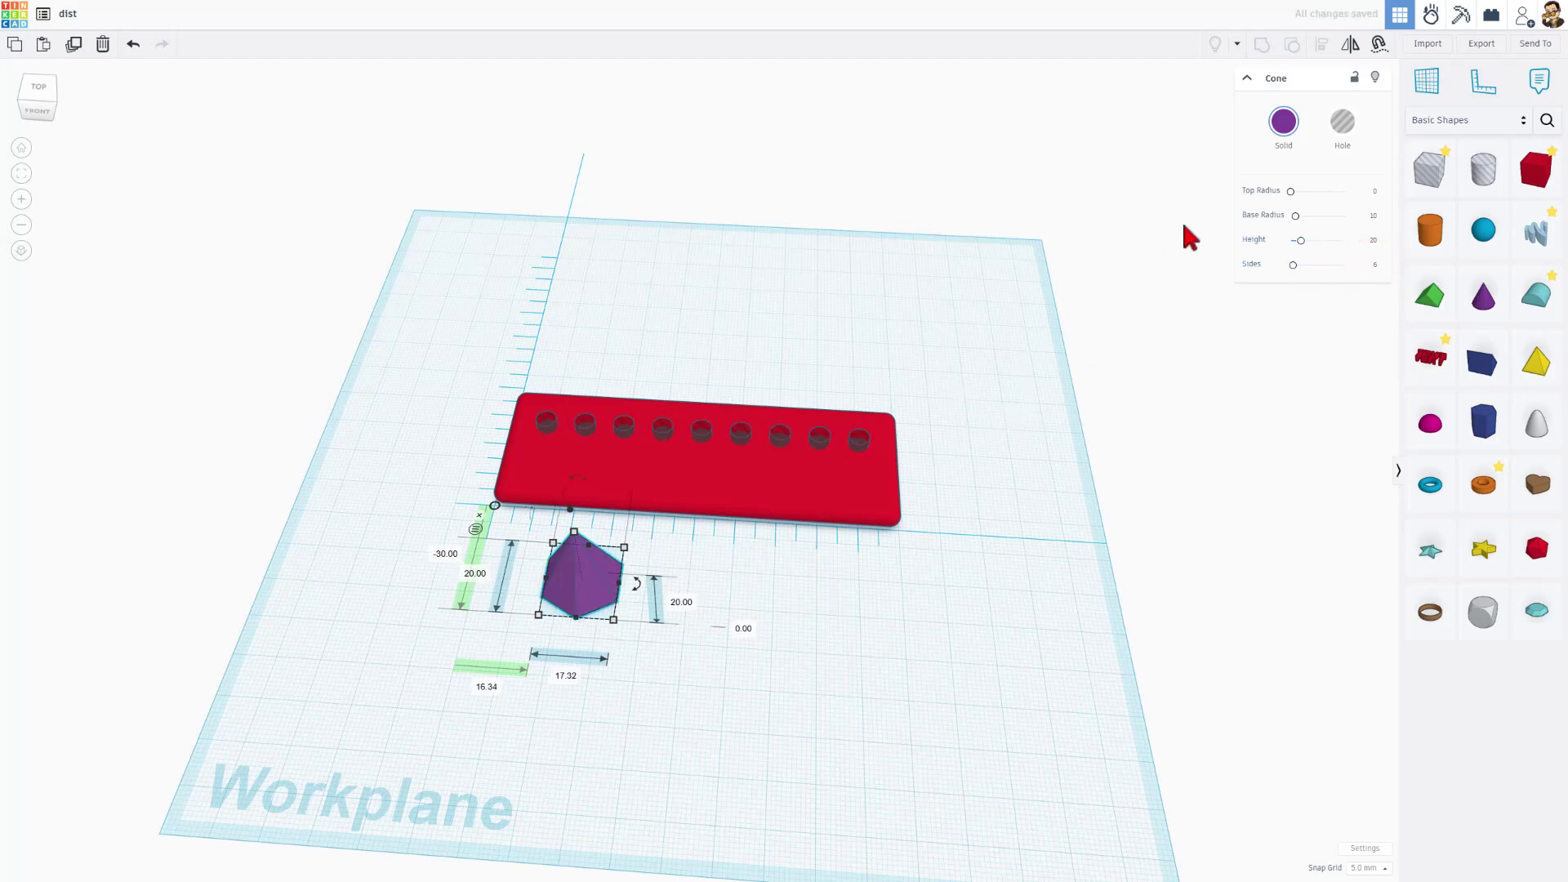
left_click(1344, 125)
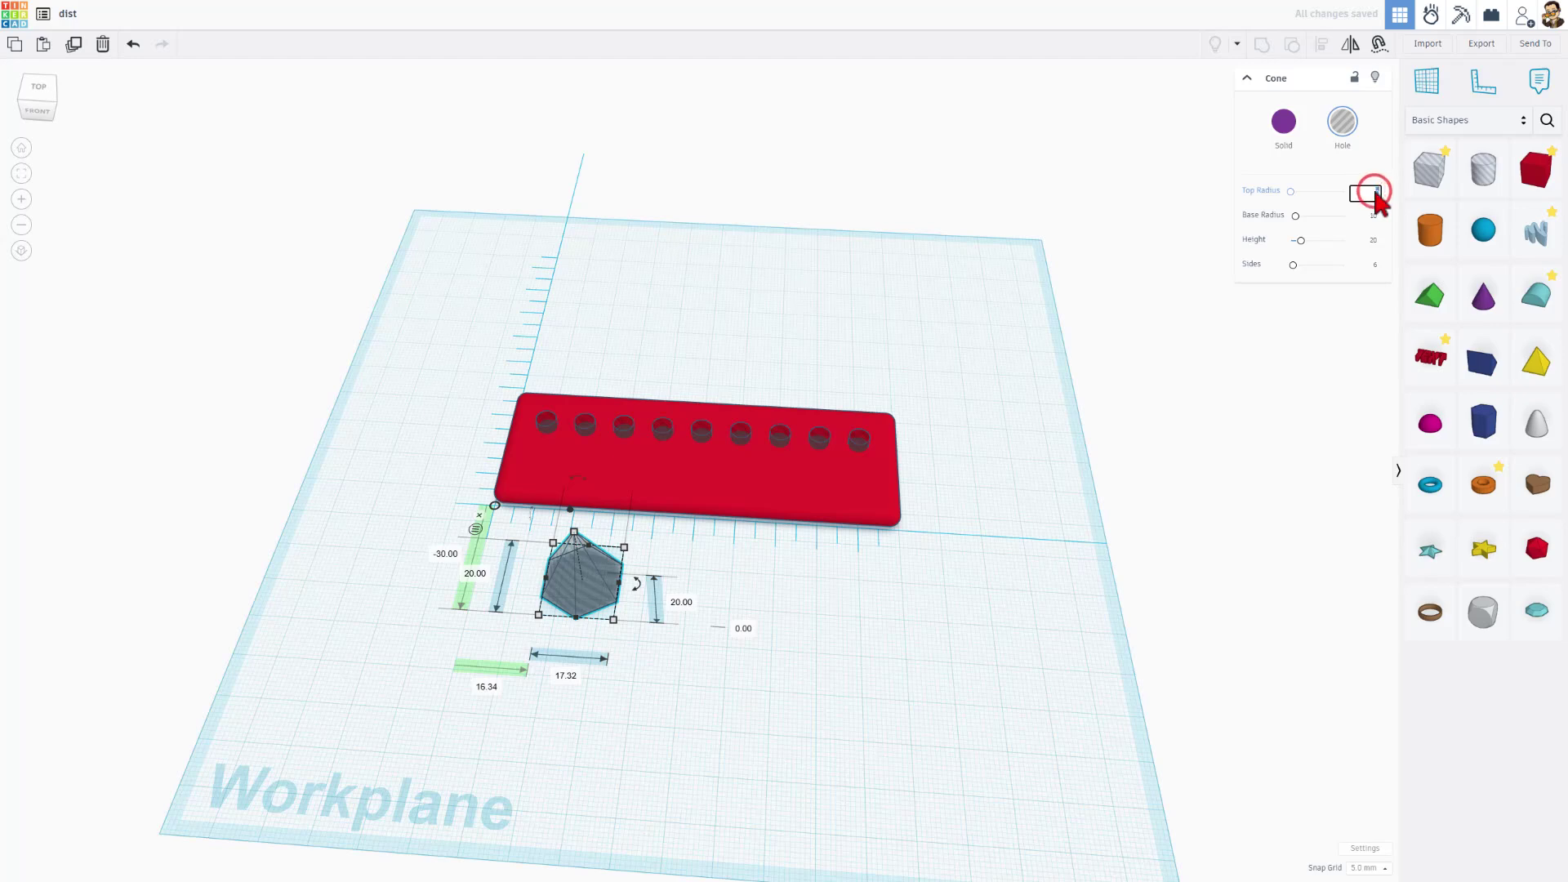
type("5")
Step: Give the cone hole top radius 5, base radius 1 and height 5
key("Return")
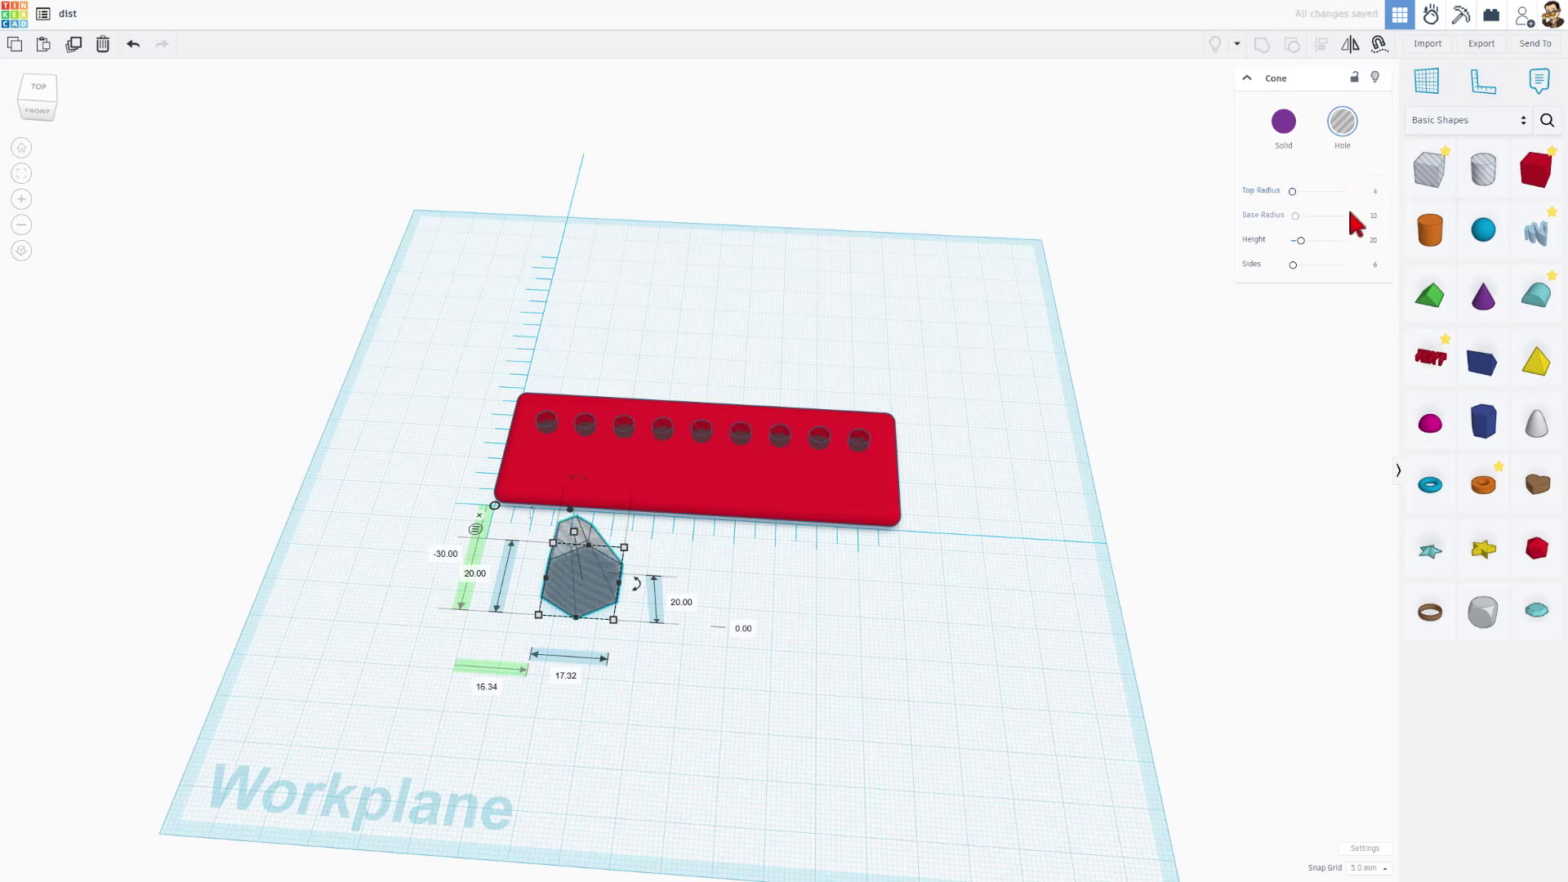
left_click(1373, 217)
type("1")
key("Return")
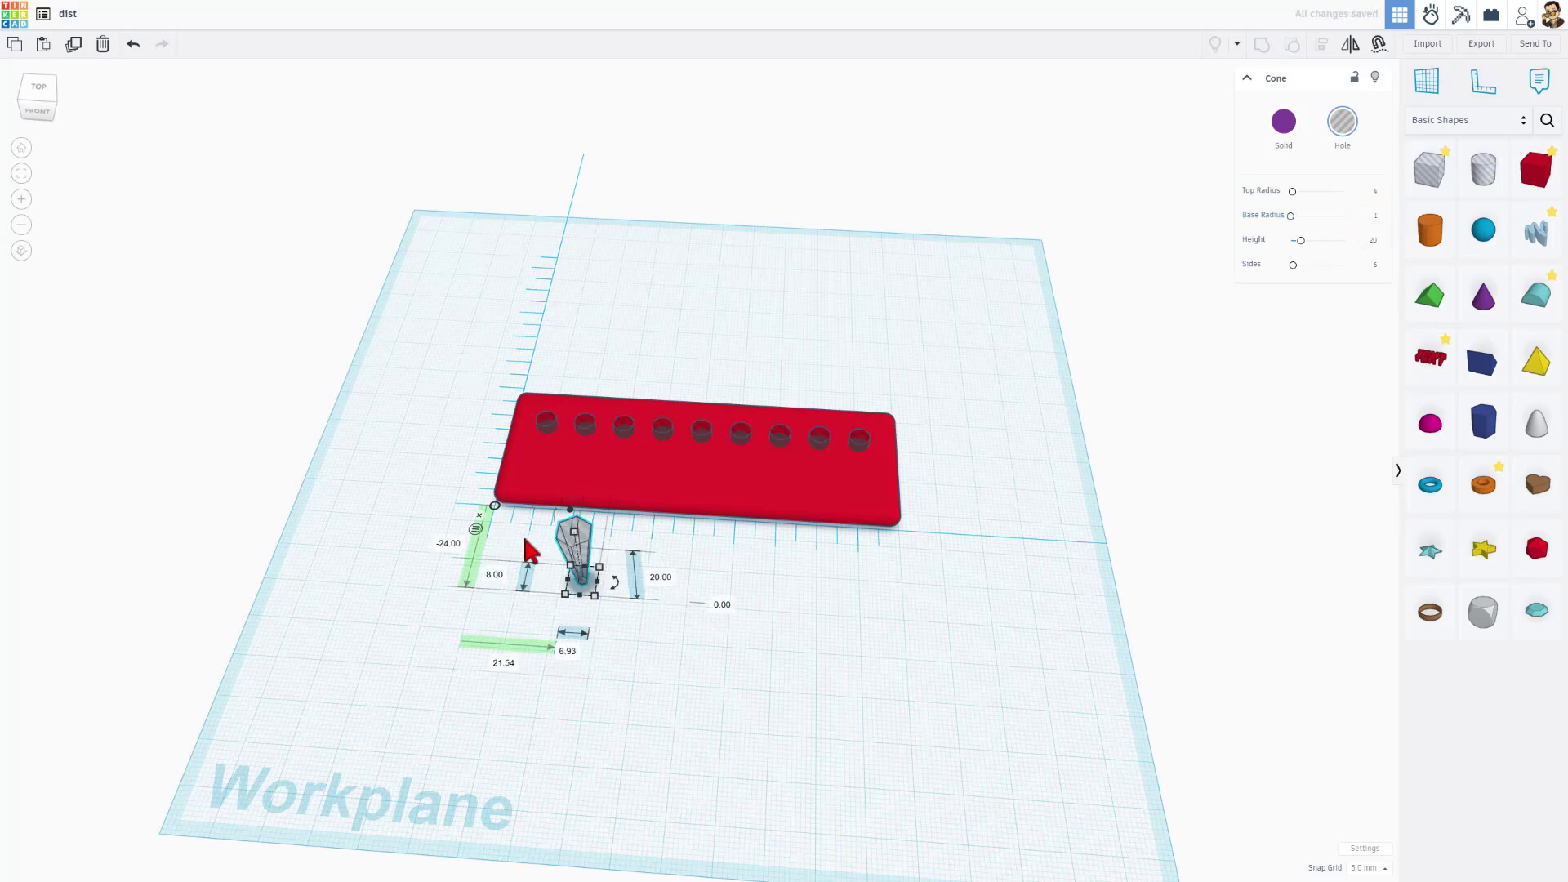
left_click(1370, 241)
type("5")
key("Return")
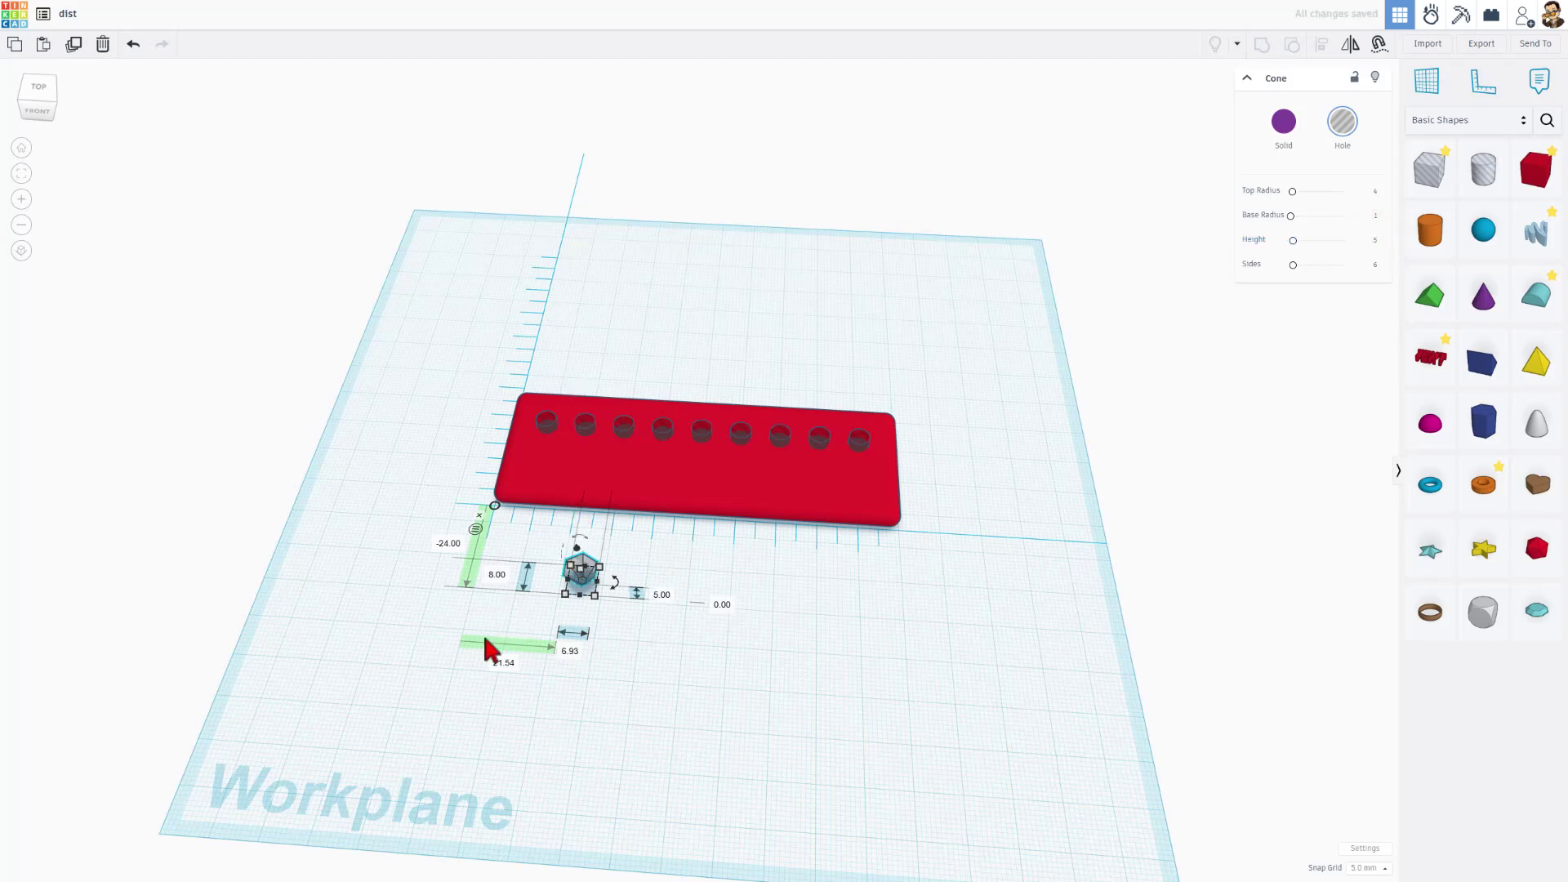
Step: Set the cone hole's front-back and sideways offsets to 0 at the plate corner
right_click_drag(466, 618, 600, 628)
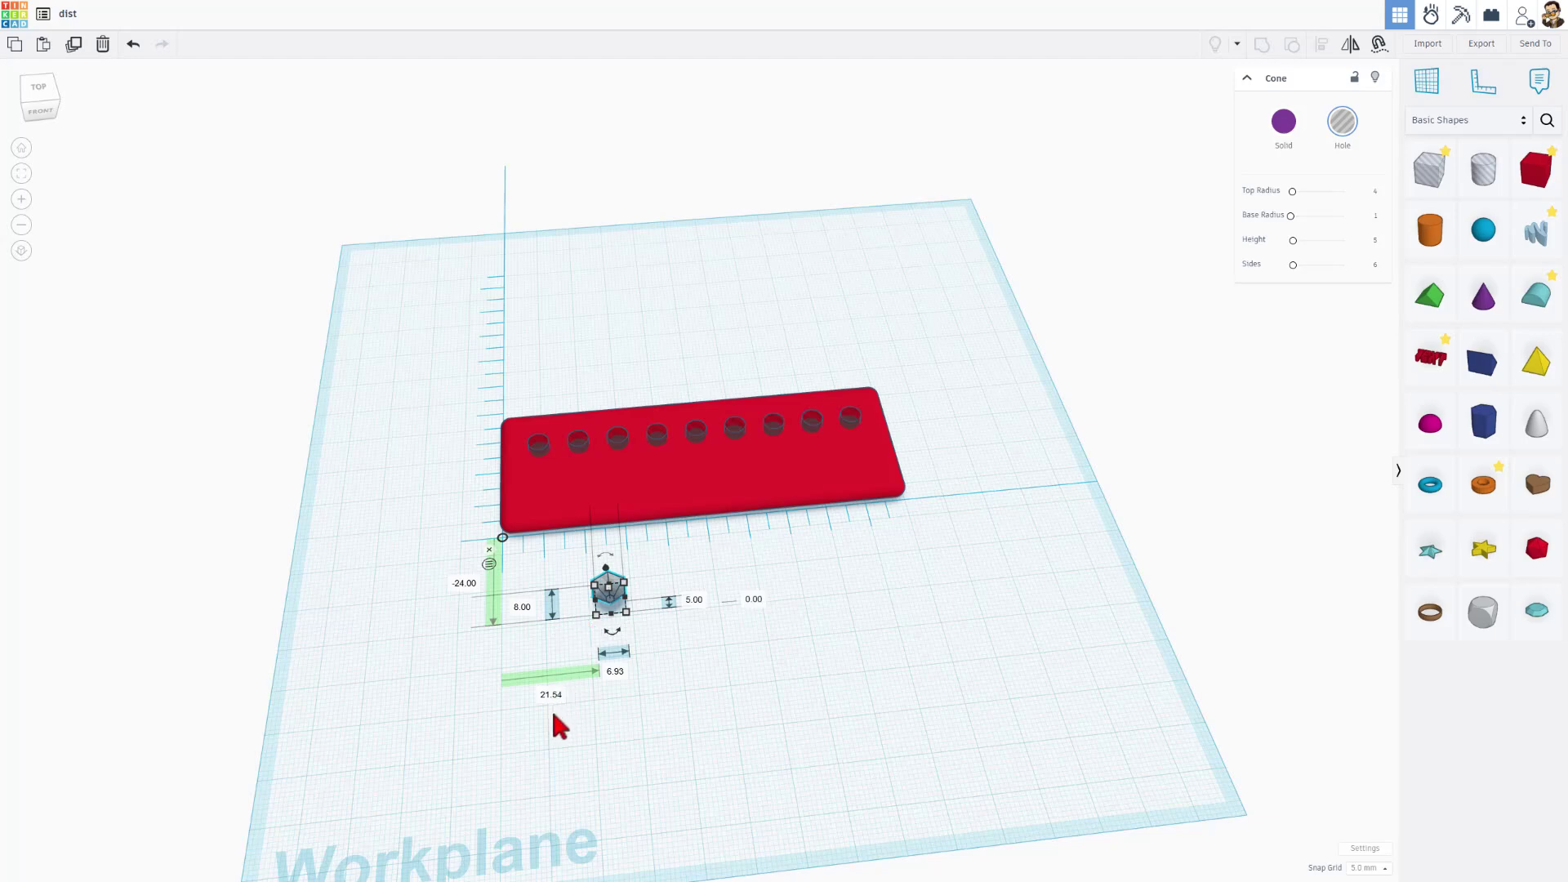
left_click(467, 586)
type("0")
key("Return")
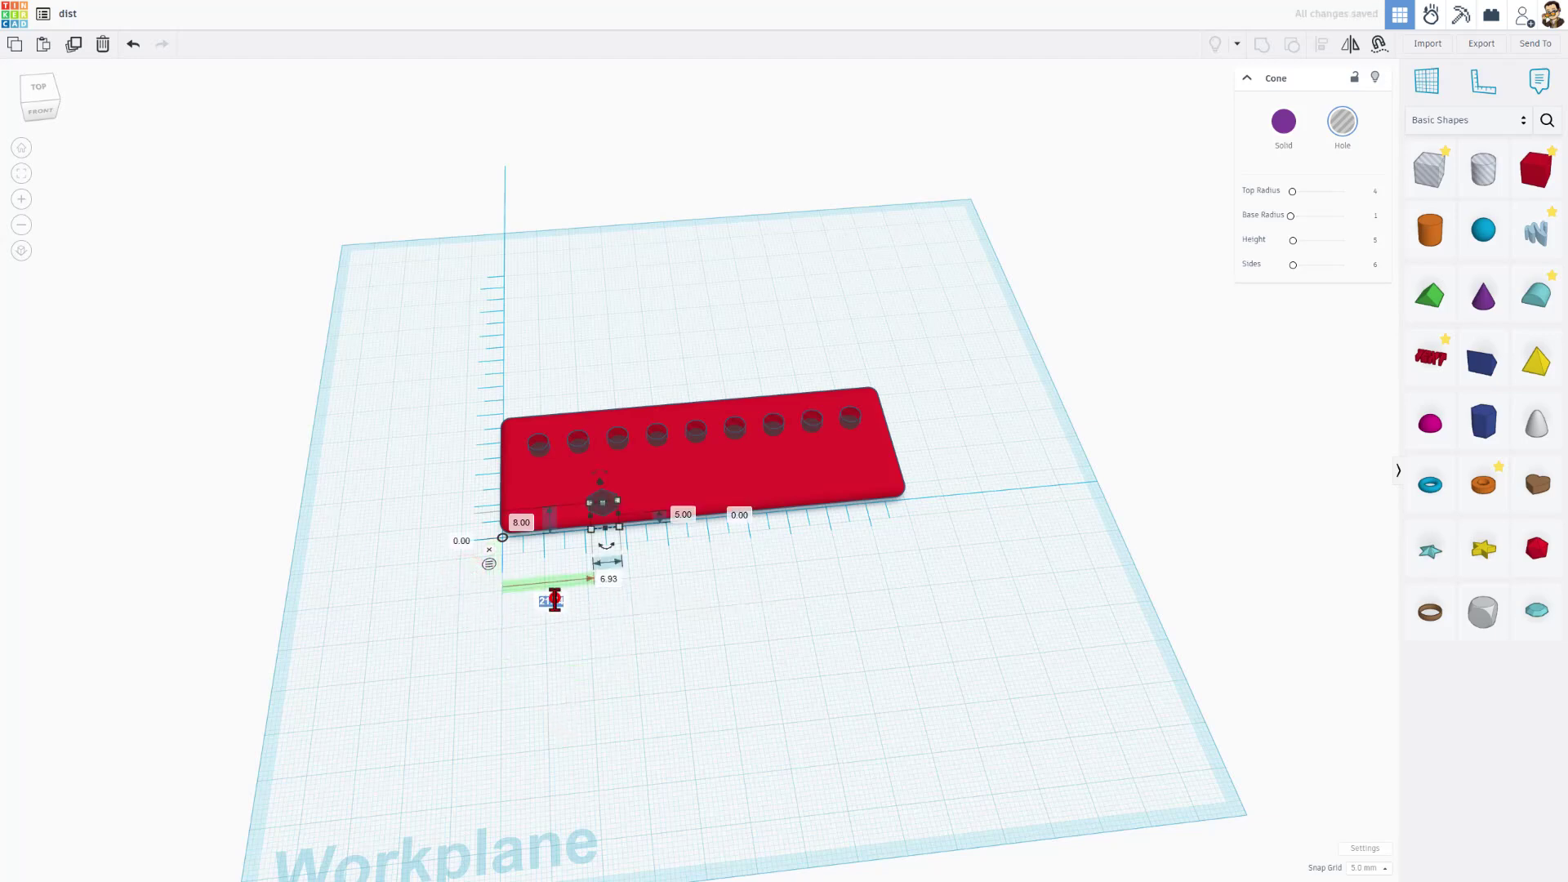
left_click(547, 600)
type("0")
key("Return")
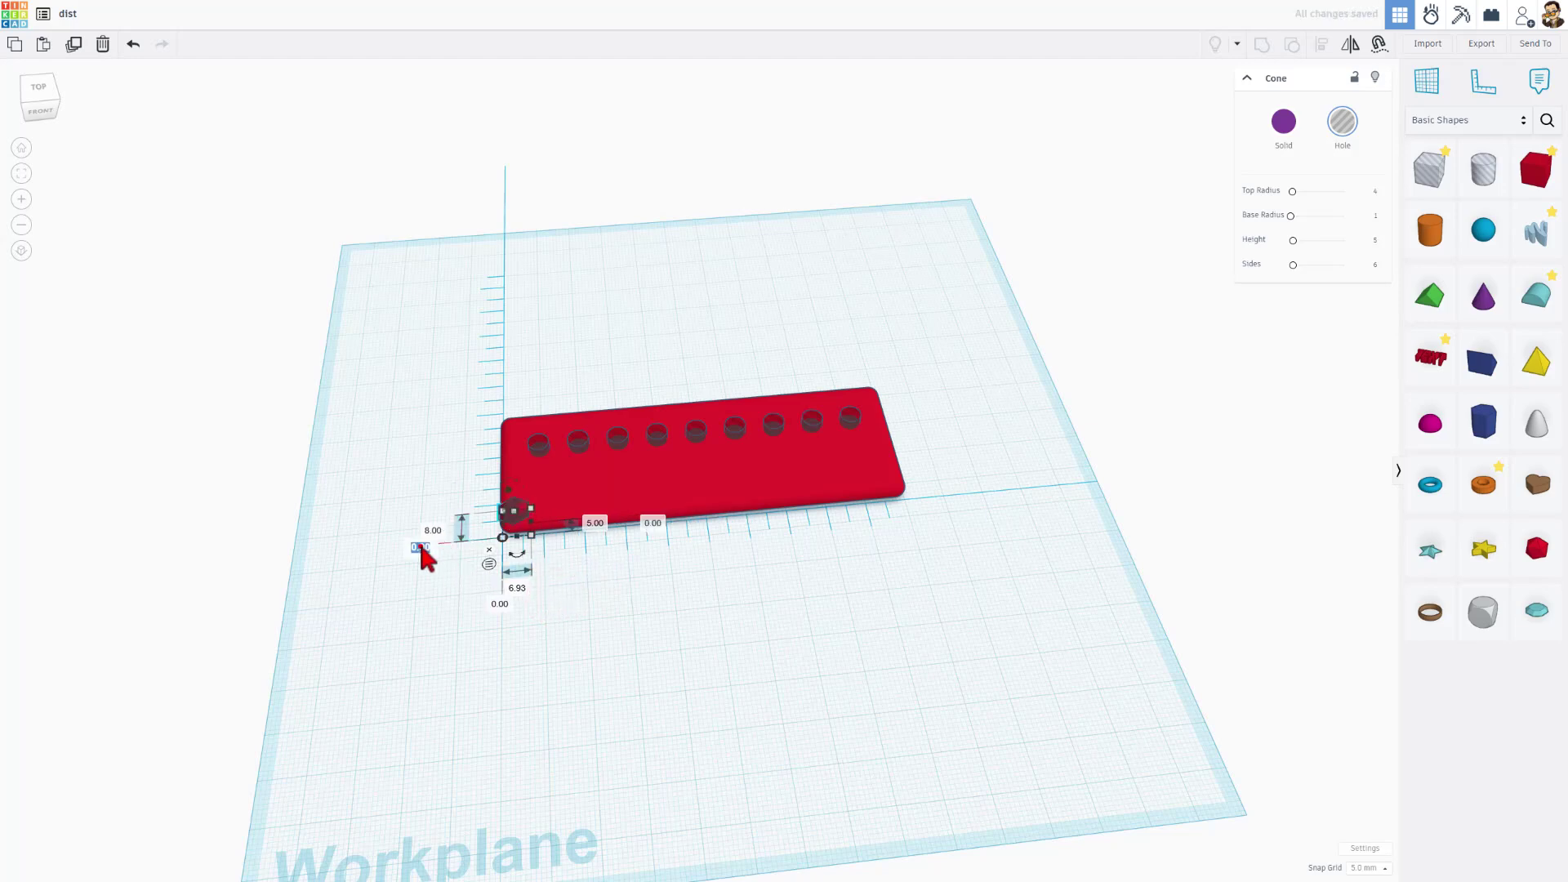
Step: Raise the cone hole 7 mm above the workplane
left_click(421, 542)
left_click(413, 552)
type("7")
key("Return")
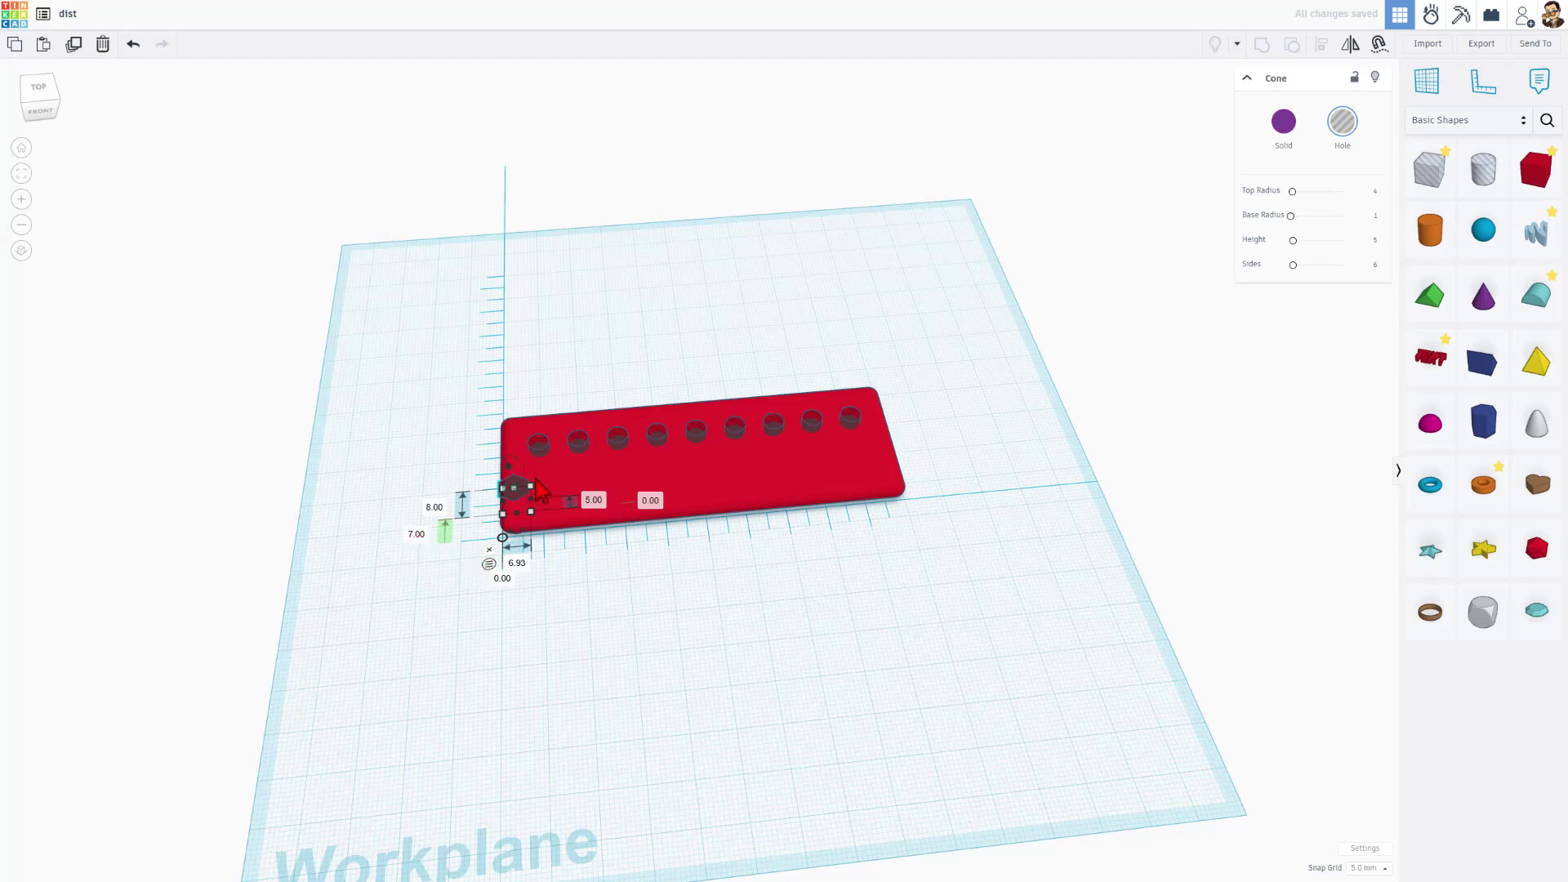
Step: Measure the cone hole from its centre and set its sideways distance to 10
left_click(489, 564)
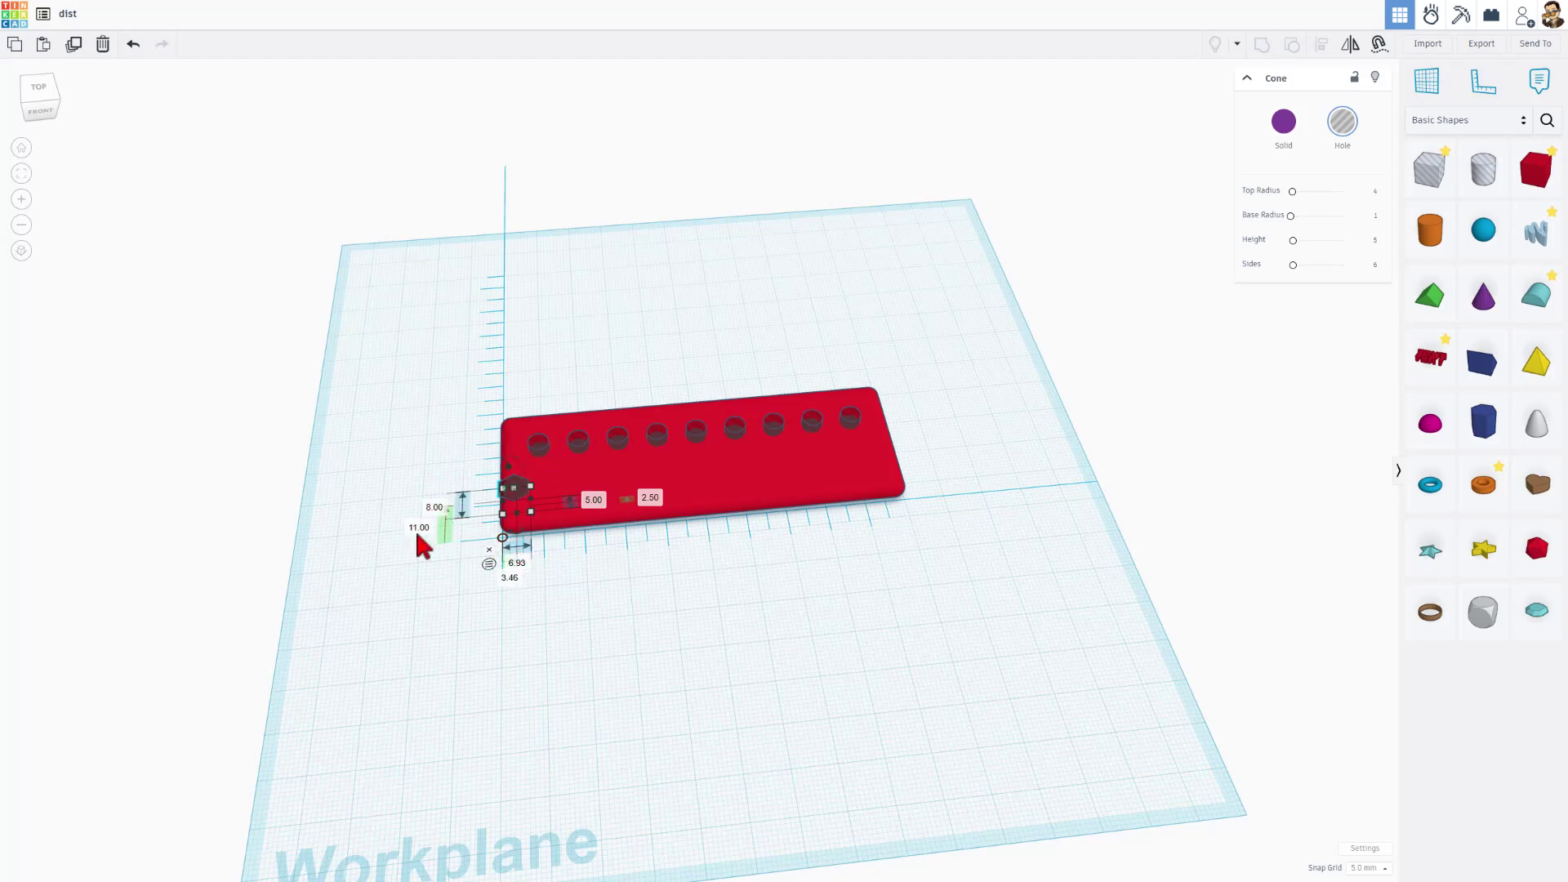
left_click(511, 577)
type("5")
key("Return")
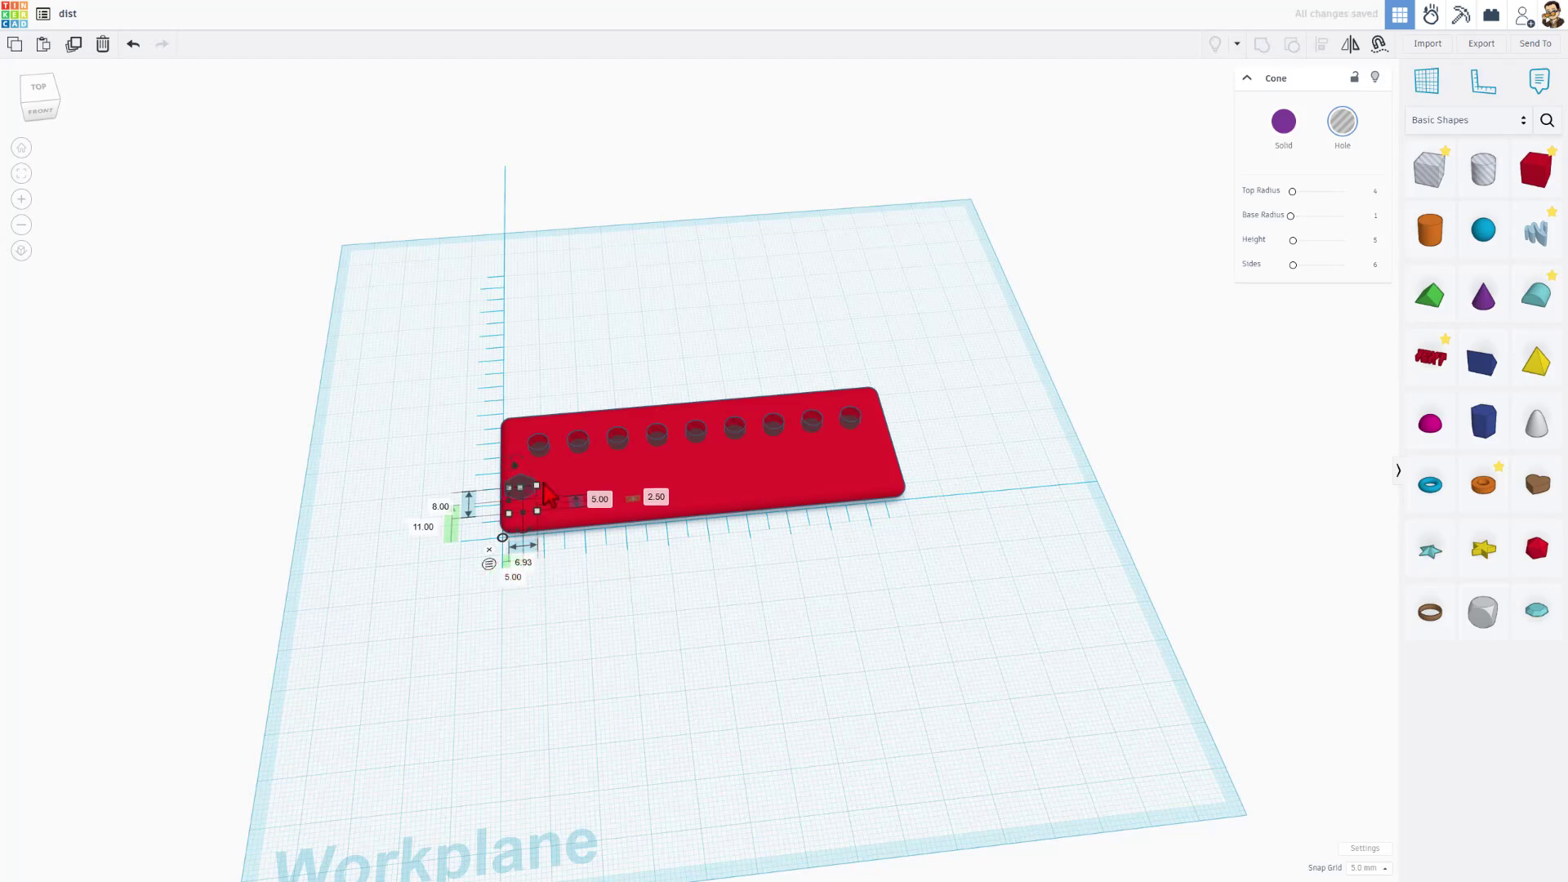
left_click(511, 577)
type("10")
key("Return")
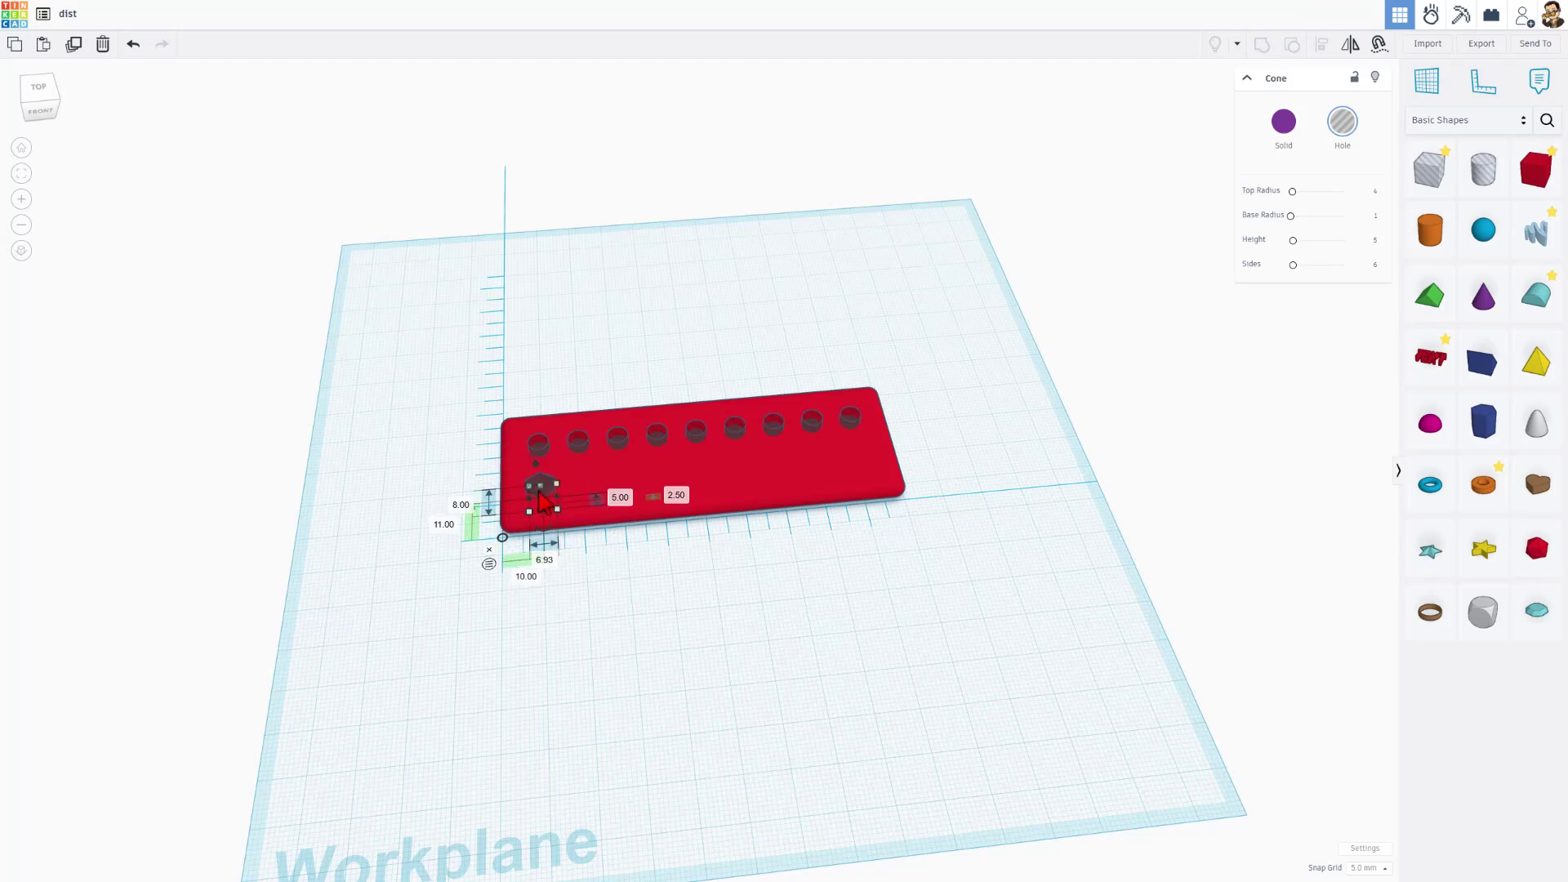
Step: Duplicate the hexagonal hole into a row of five, 20 mm apart
key("ctrl+d")
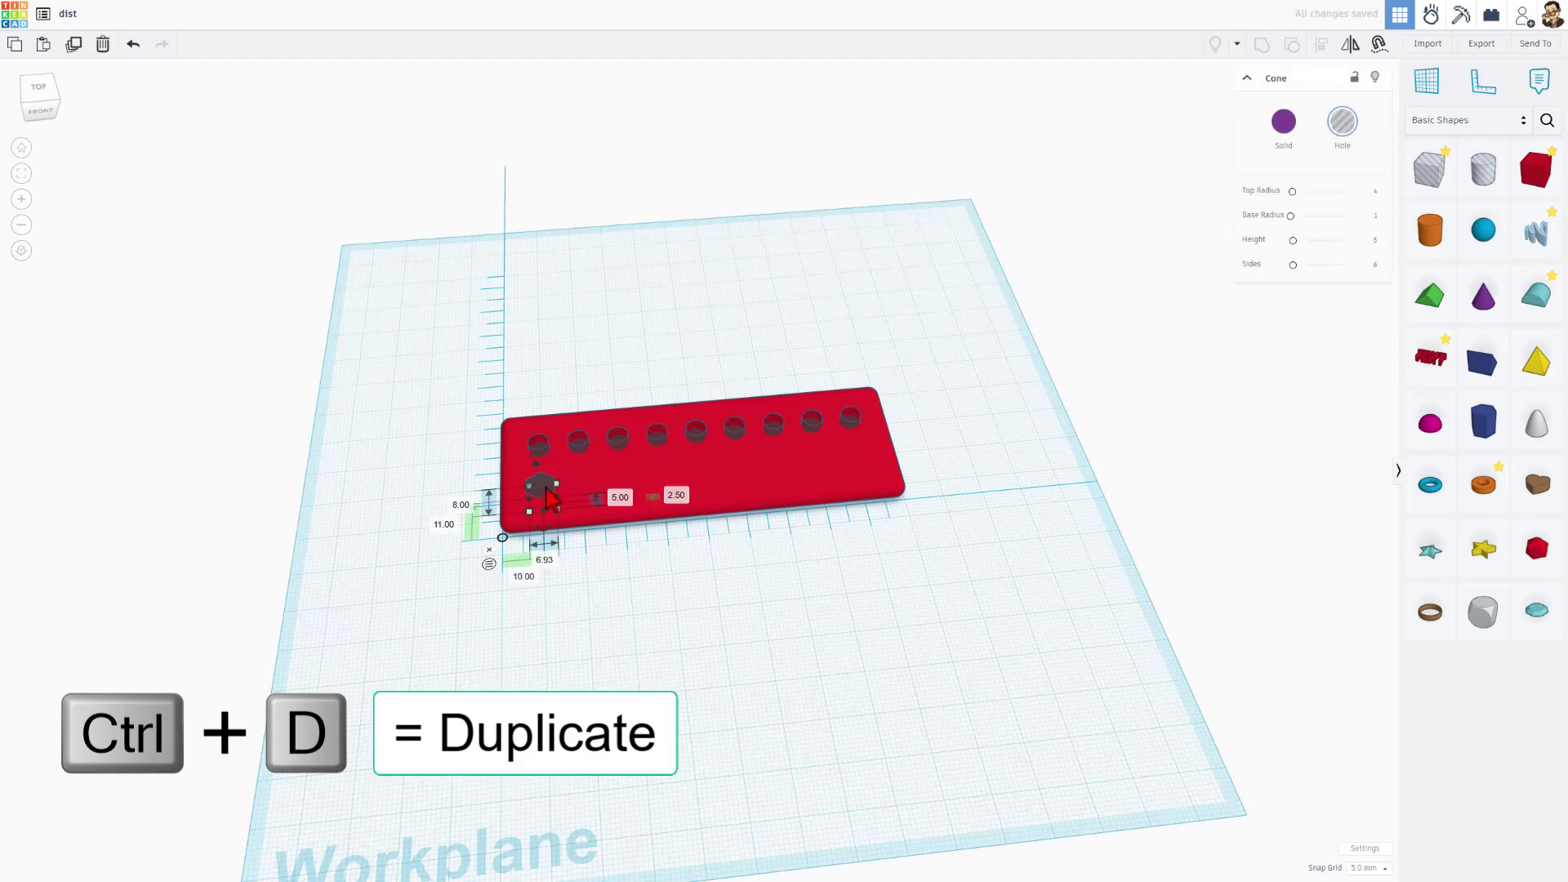
key("Right")
key("Right")
key("Right")
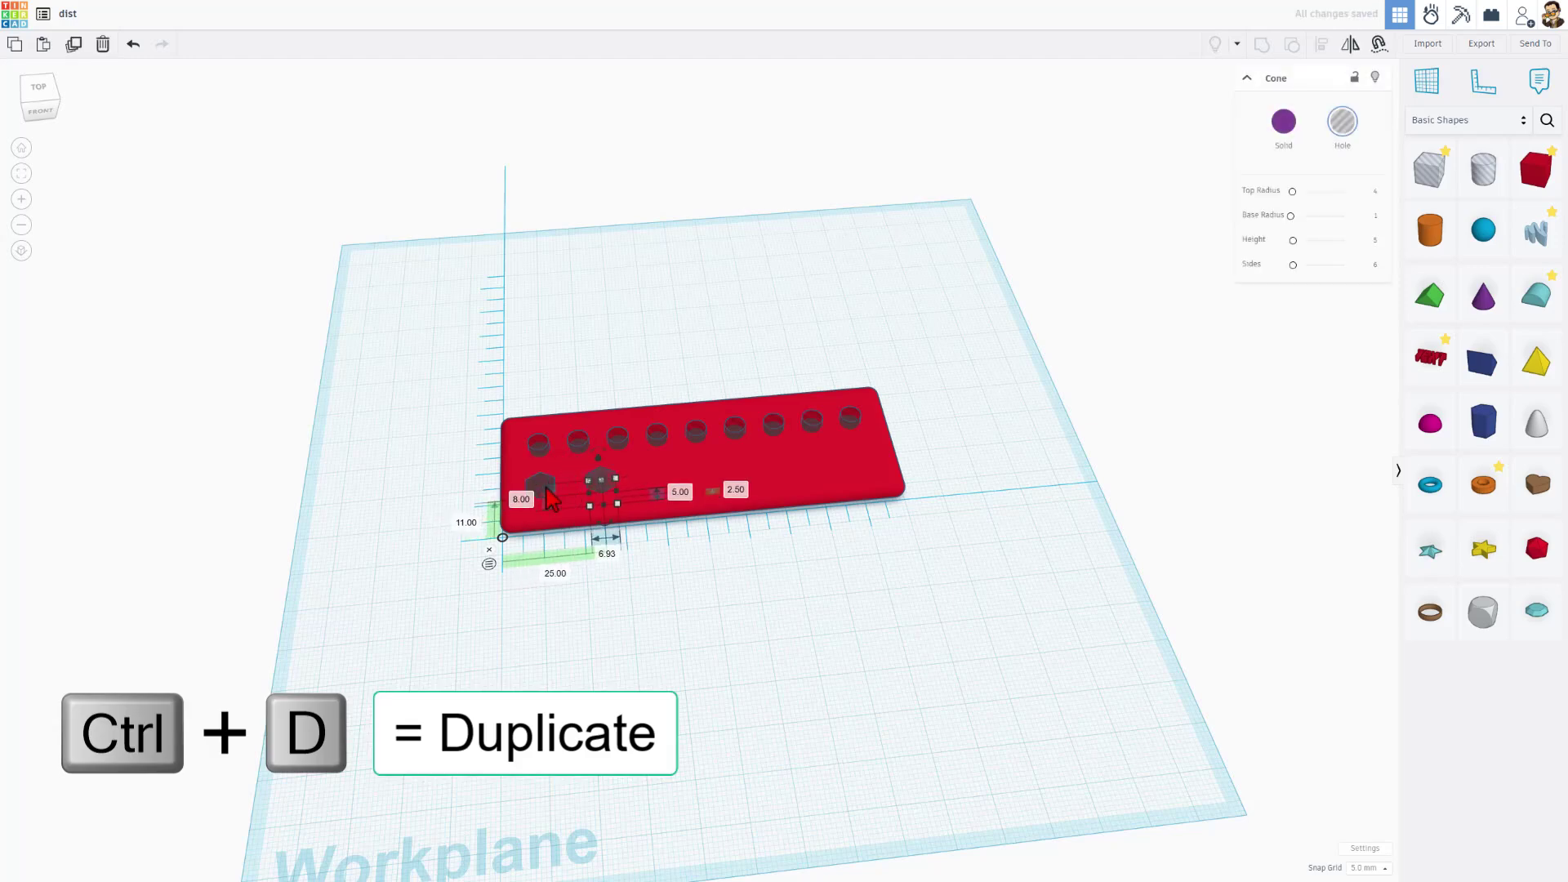
key("Right")
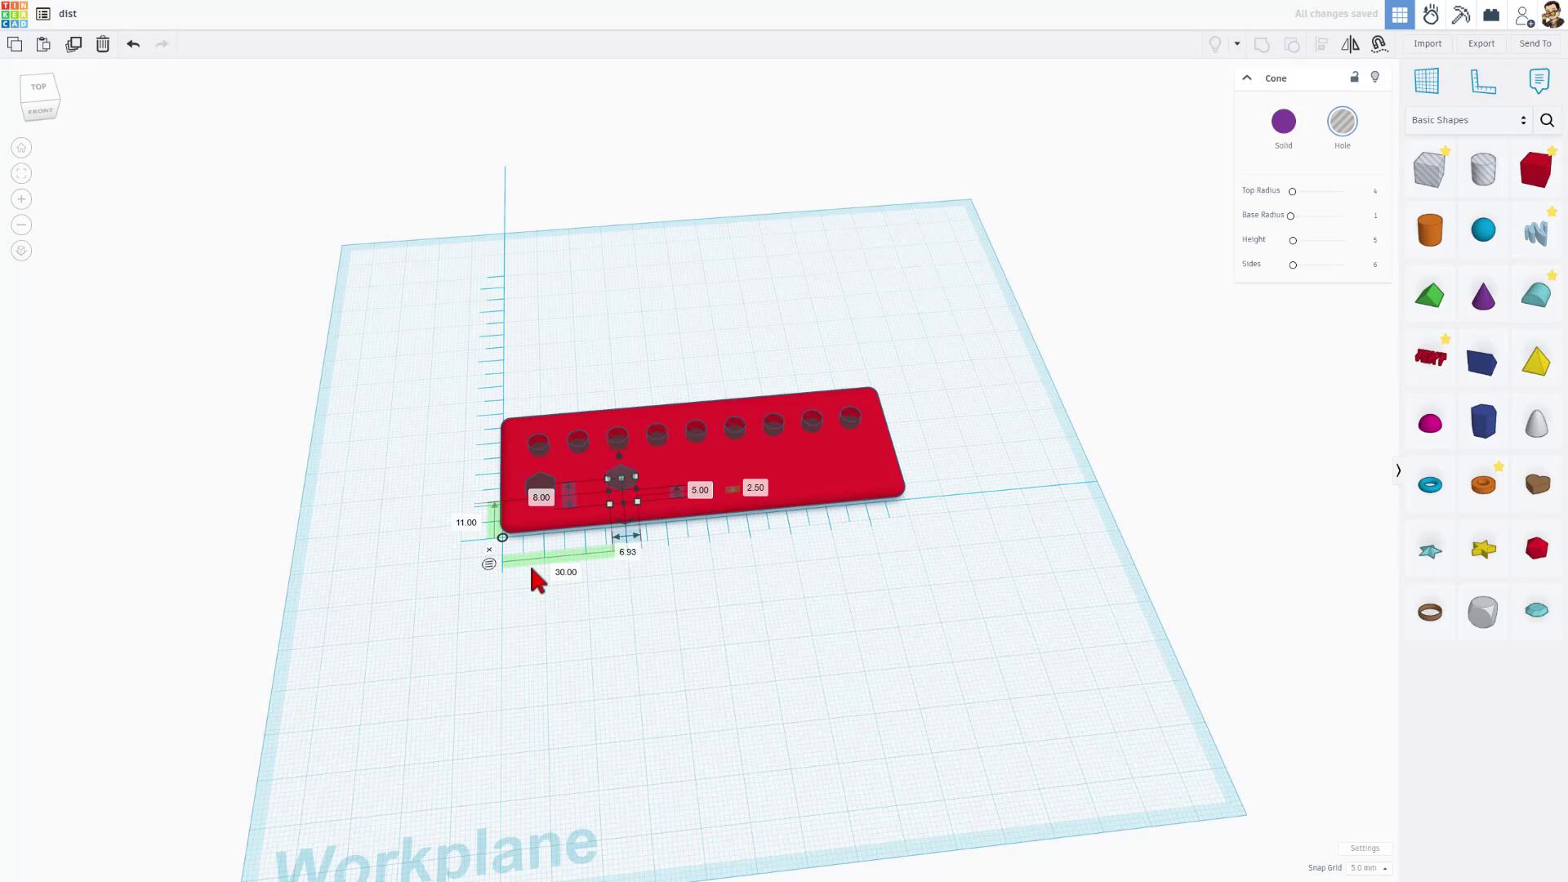
key("ctrl+d")
key("ctrl+d")
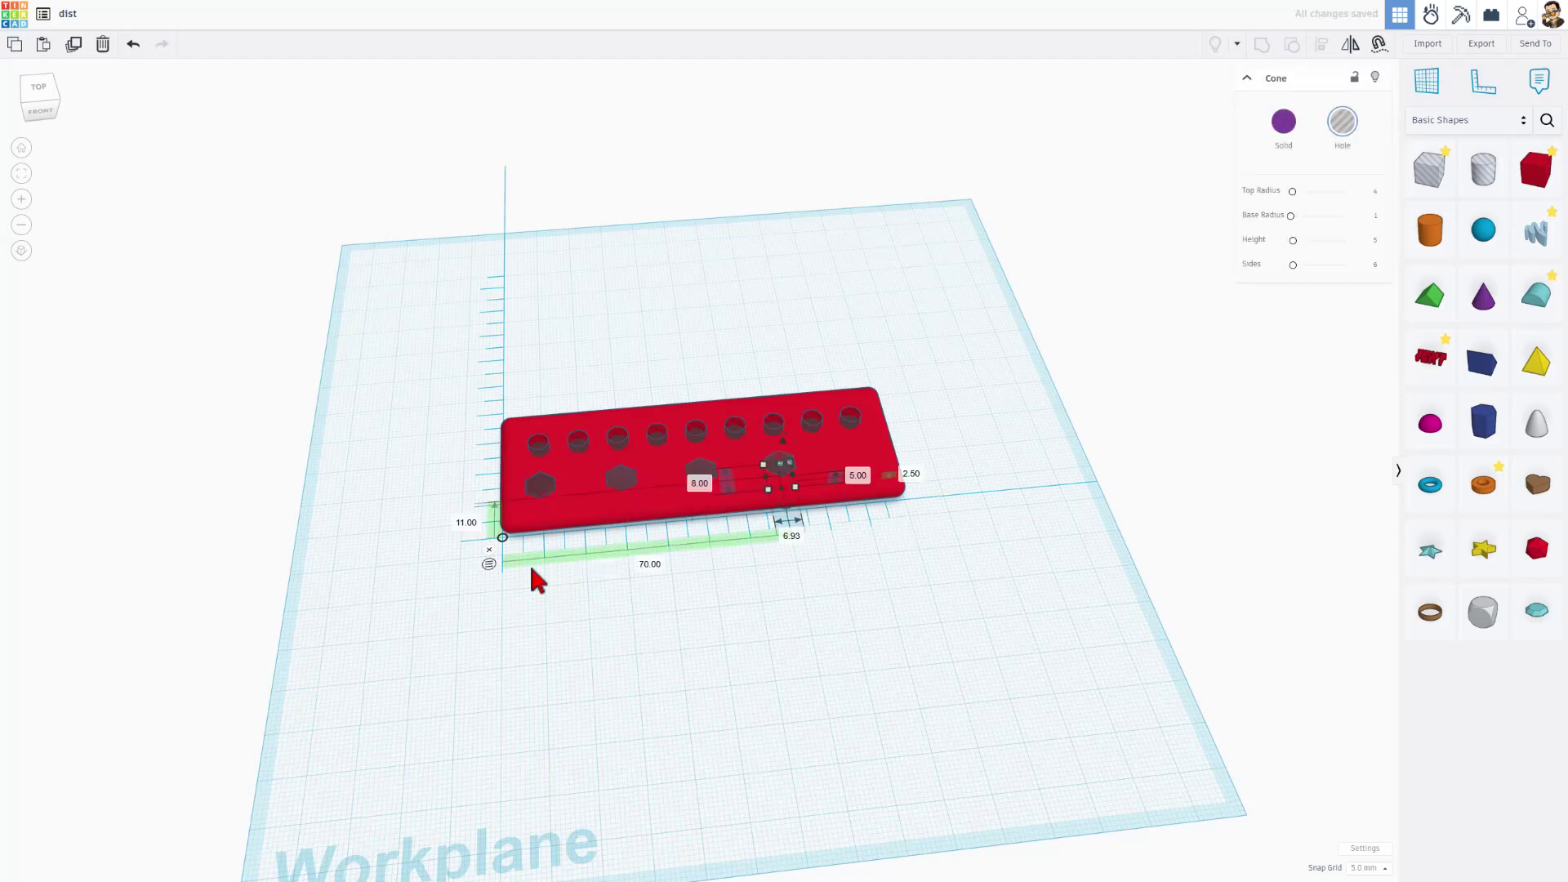
key("ctrl+d")
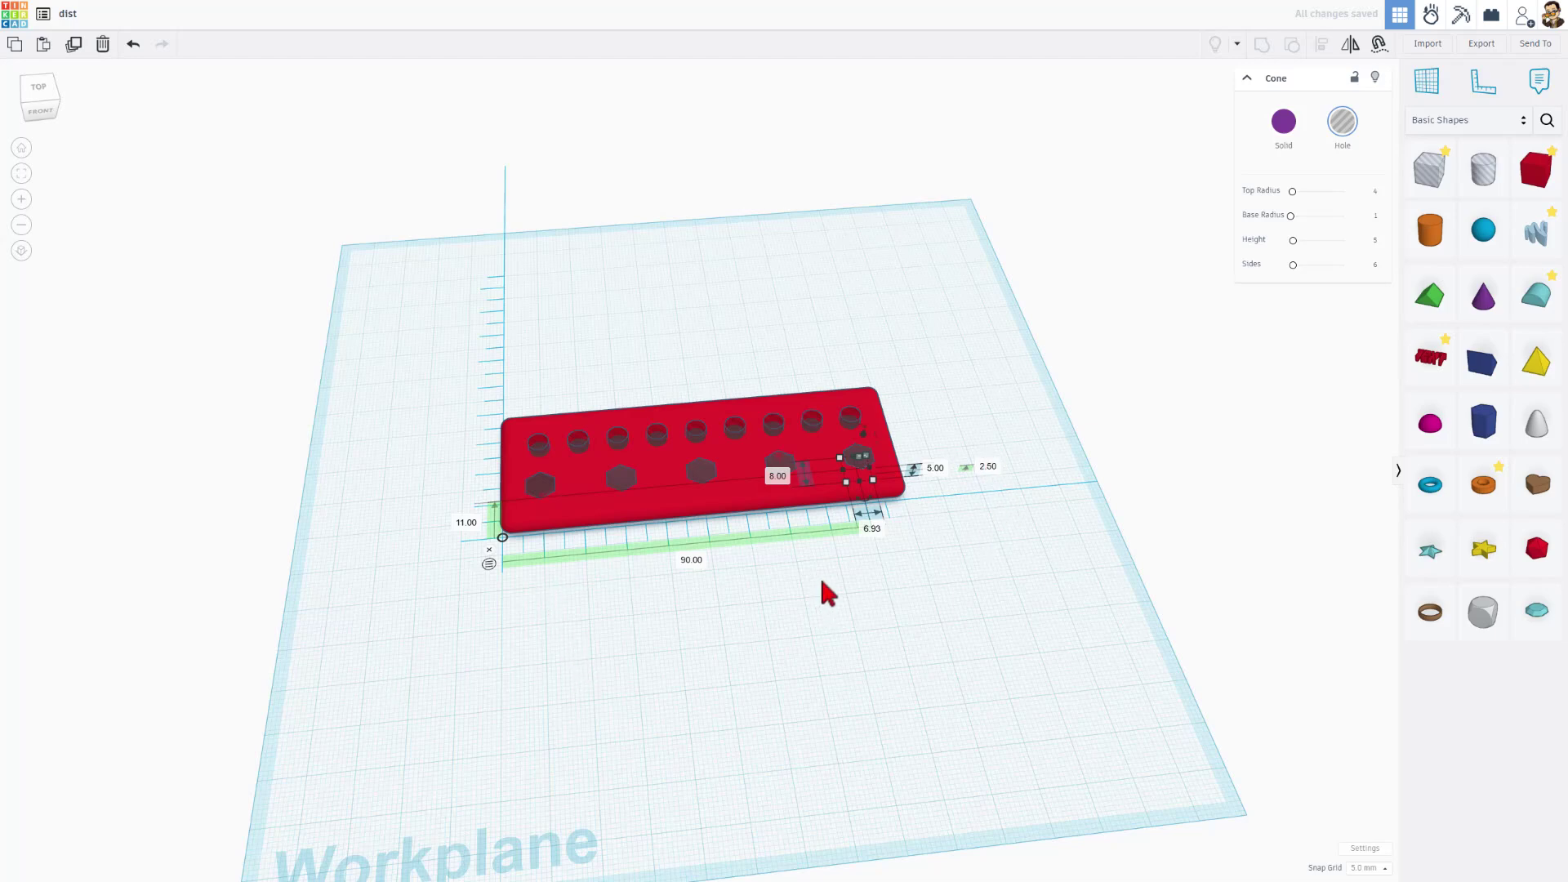
Step: Check the spacing of the five hexagonal holes and remove the ruler
right_click_drag(834, 589, 815, 606)
left_click(817, 610)
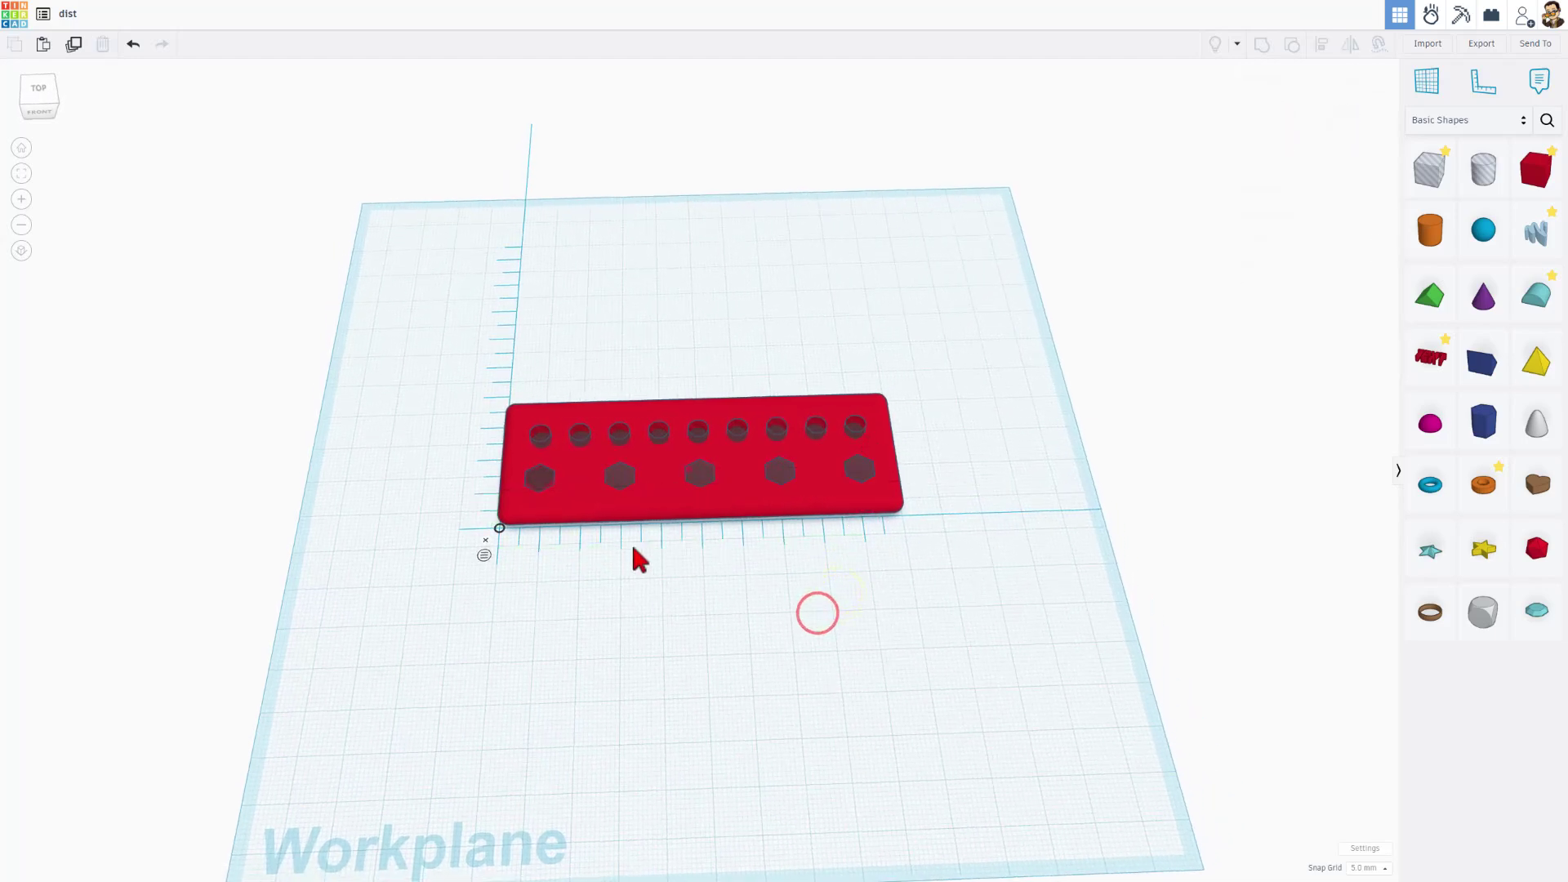
key("Tab")
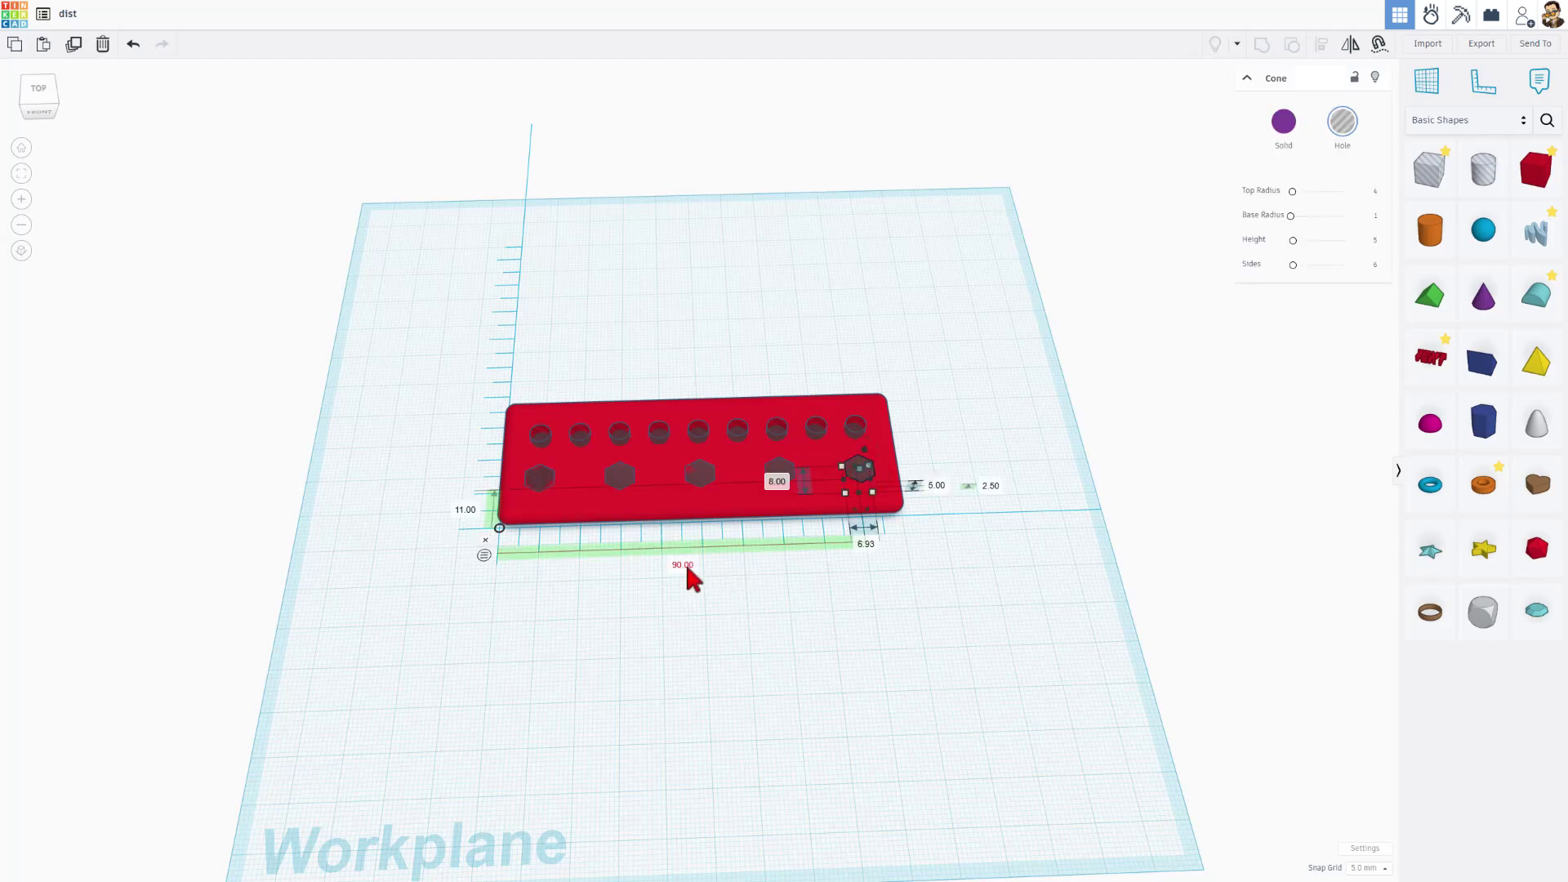
key("Tab")
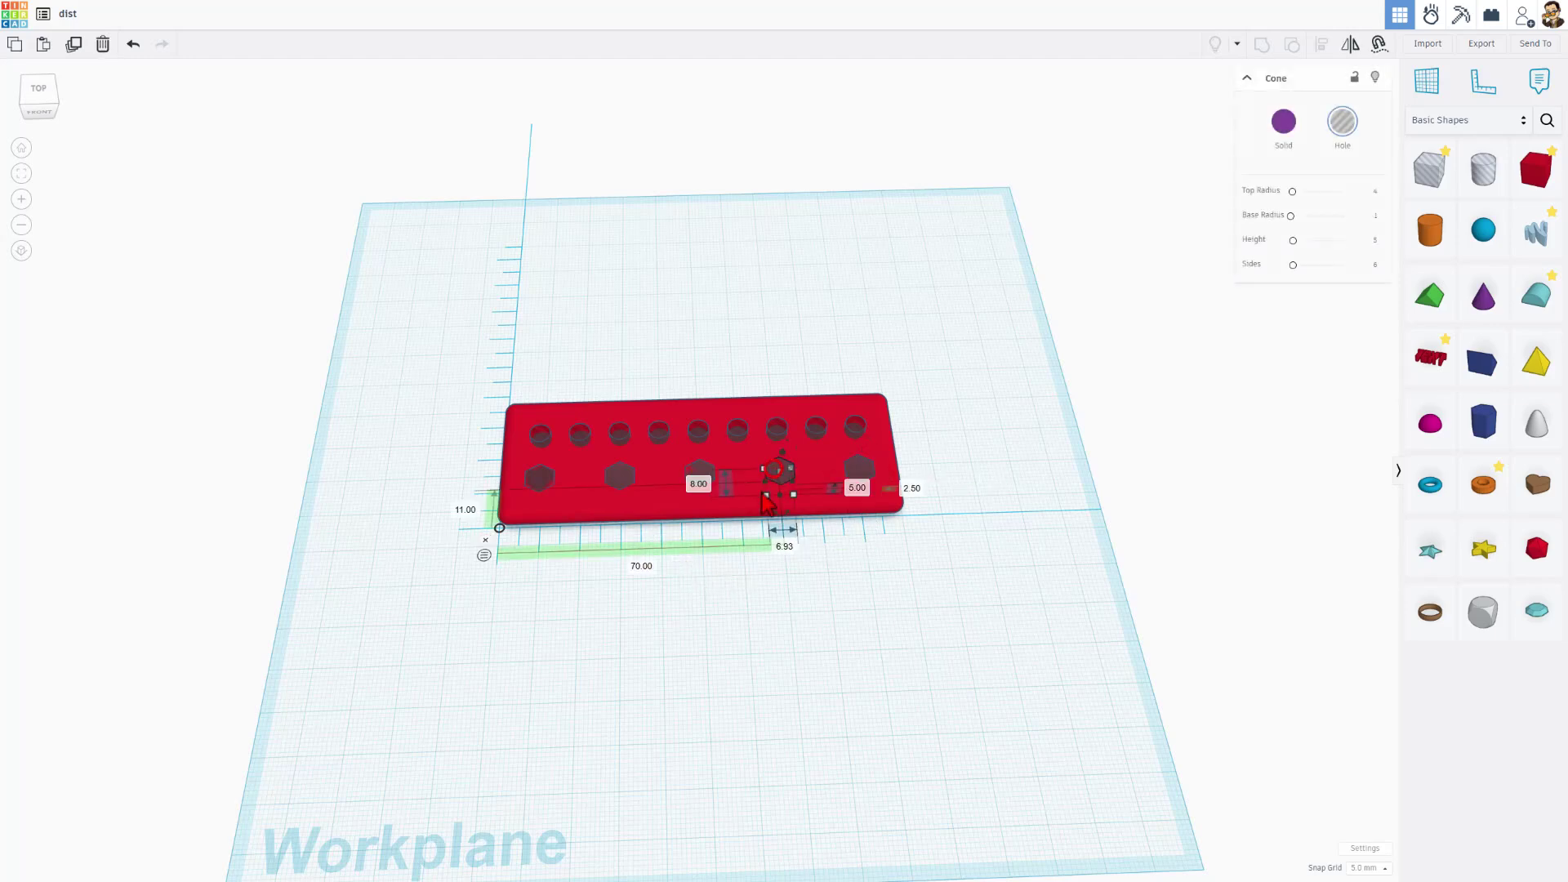
left_click(707, 472)
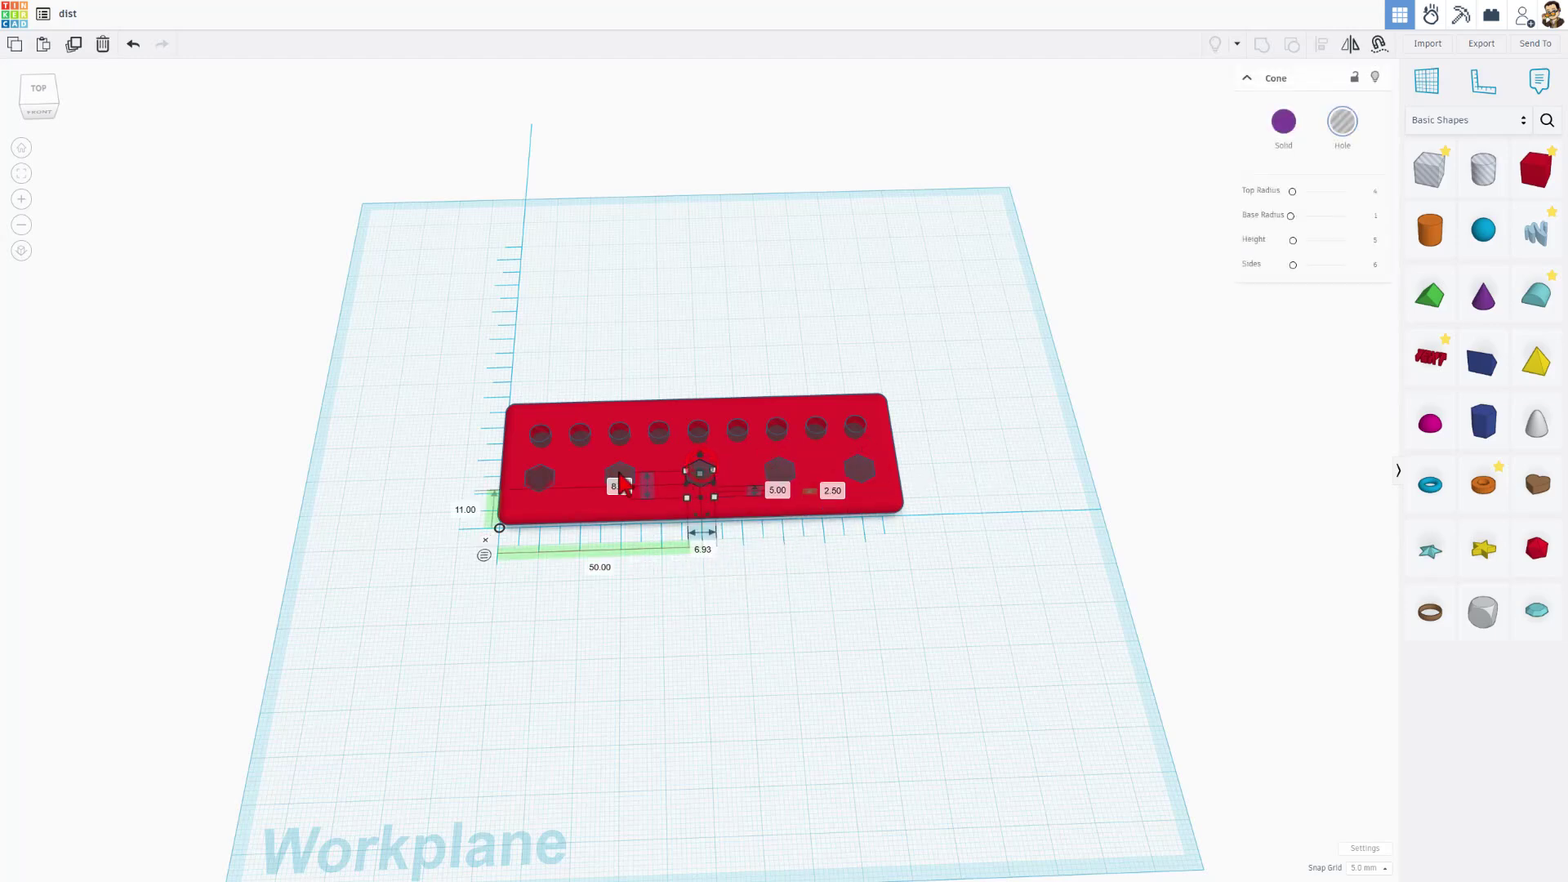
left_click(617, 477)
left_click(592, 551)
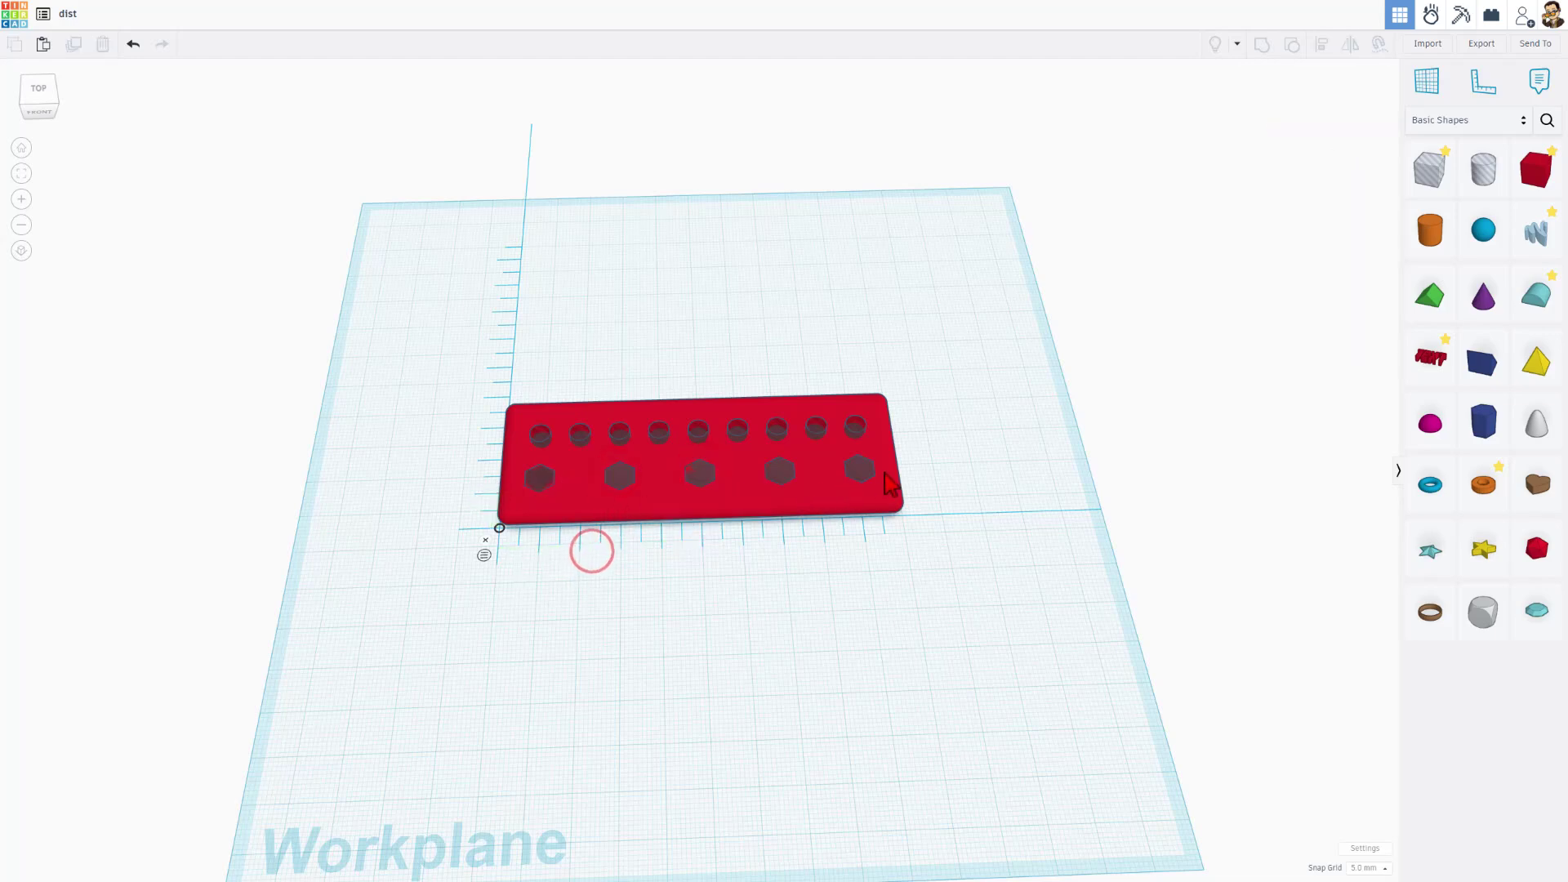
left_click(486, 543)
Step: Set the red plate's length to 40 mm front to back and reselect it
left_click(554, 505)
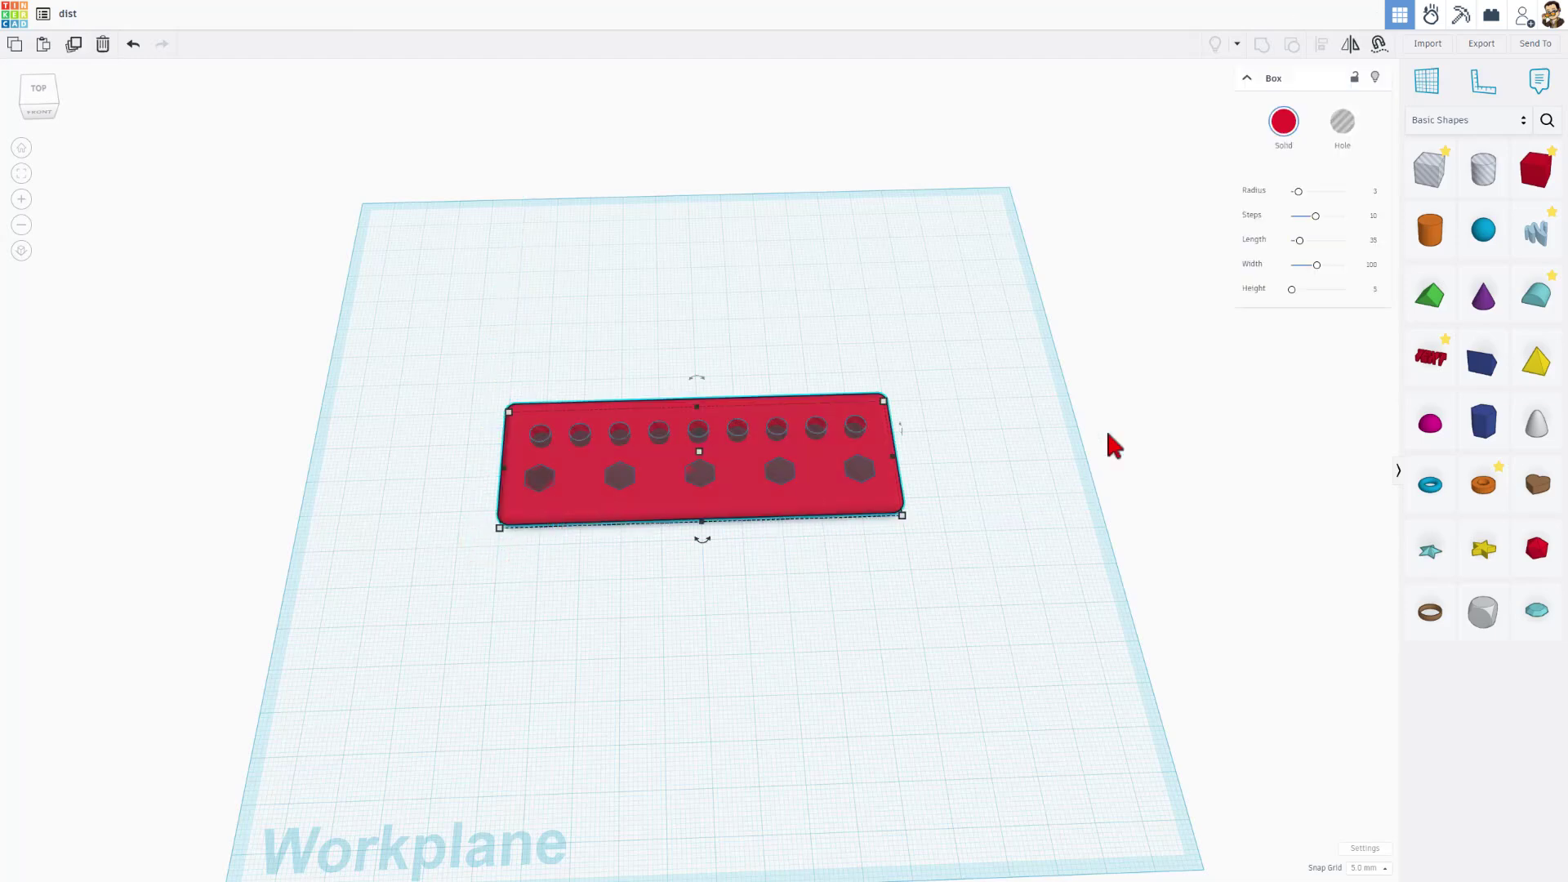
left_click(1371, 241)
type("40")
key("Return")
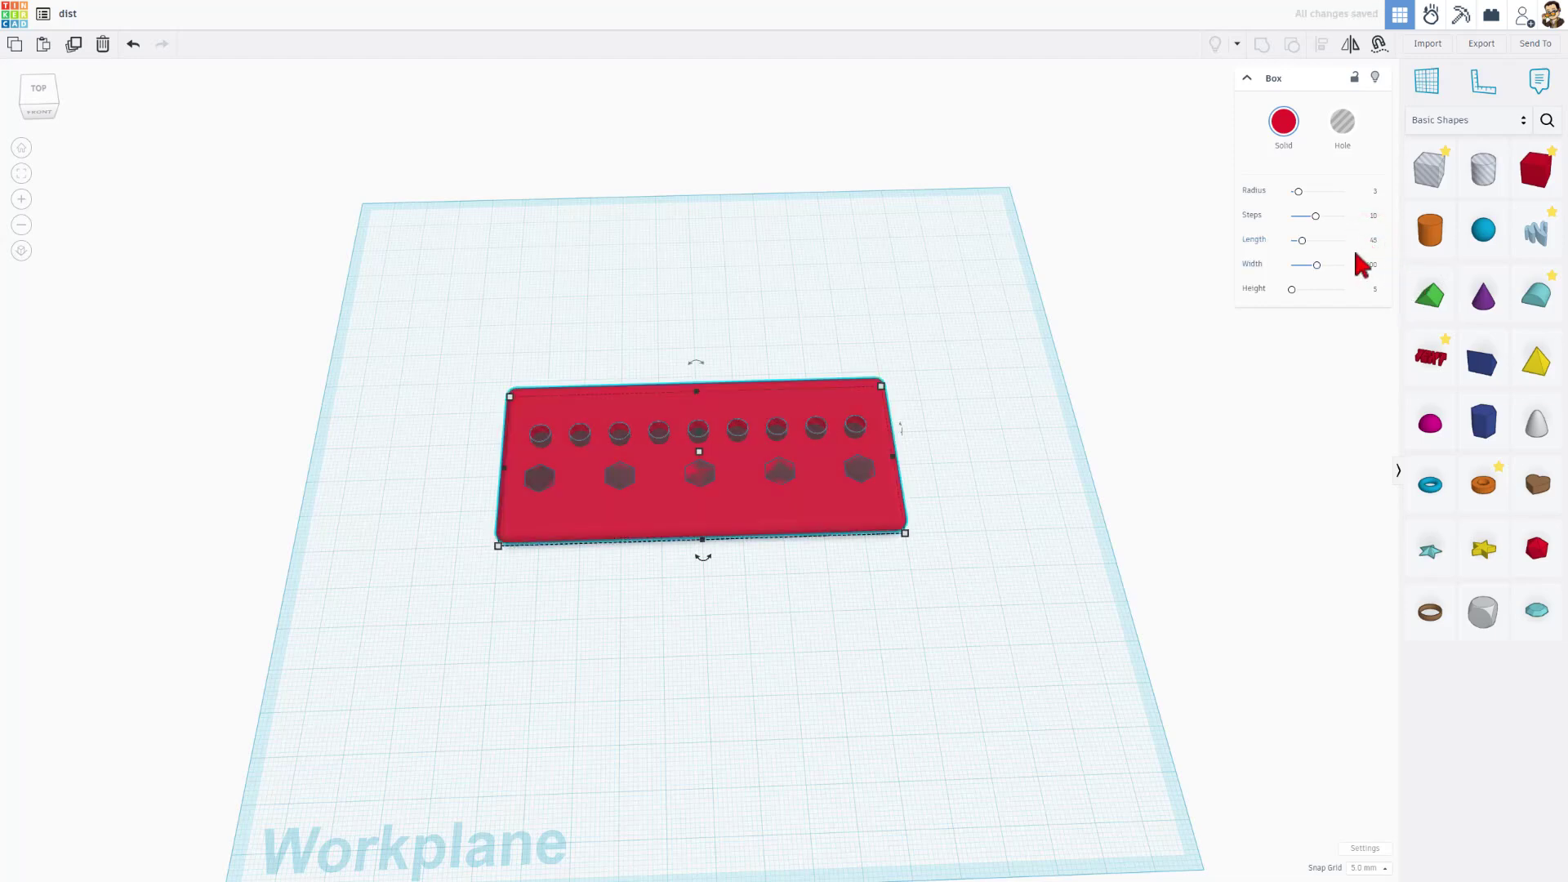
mouse_move(496, 530)
right_mouse_down()
mouse_move(639, 544)
mouse_move(726, 513)
right_mouse_up()
left_click(720, 503)
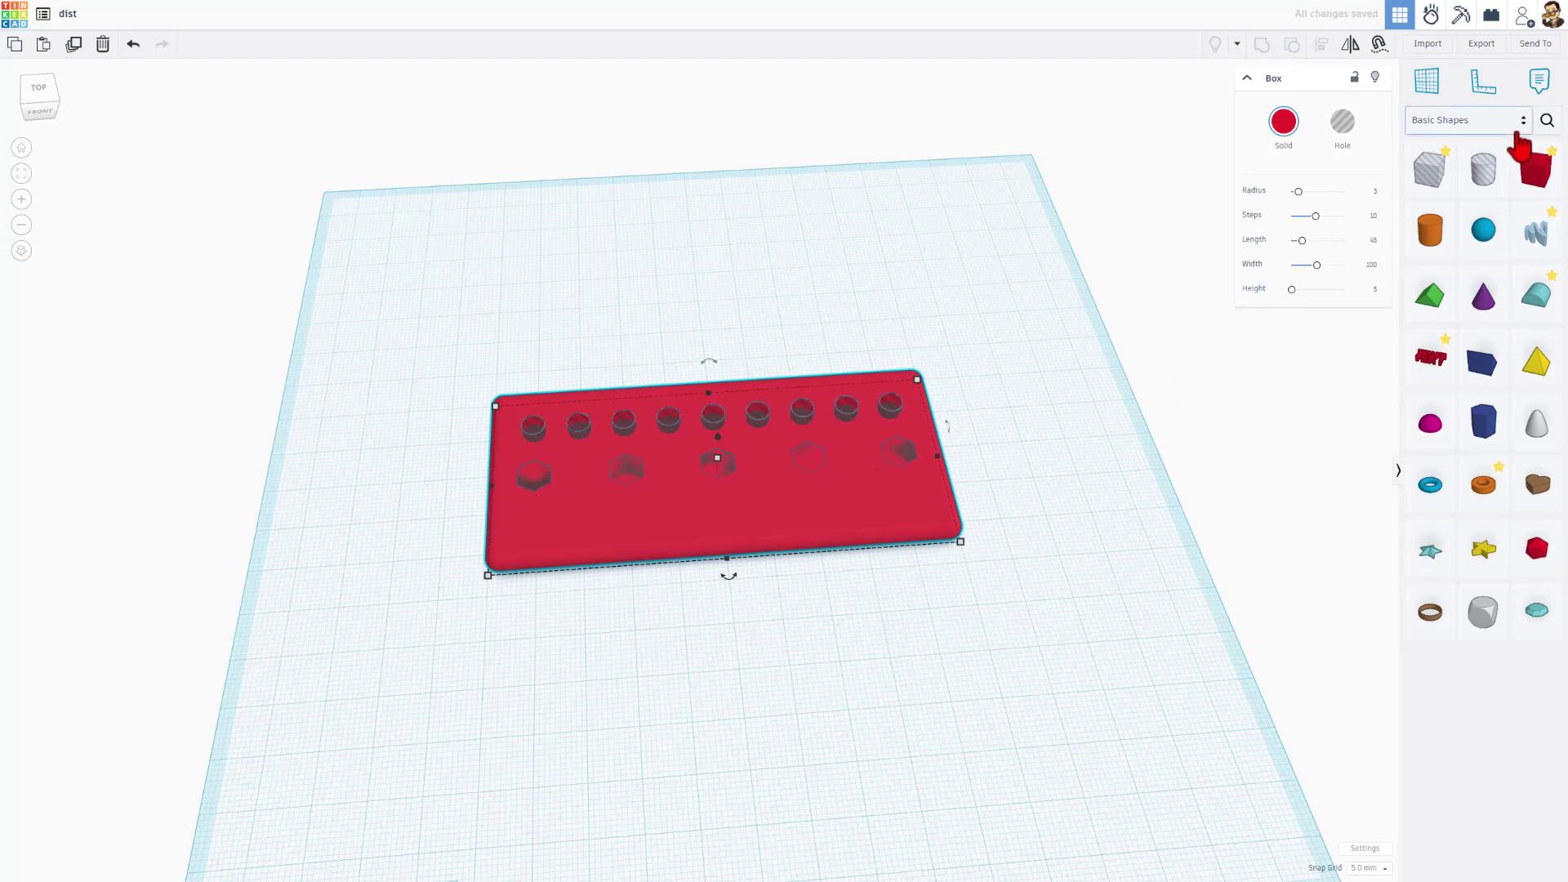
Step: Place a Polygon Grid from the 'grid' search in front of the plate and edit its rows down
left_click(1546, 120)
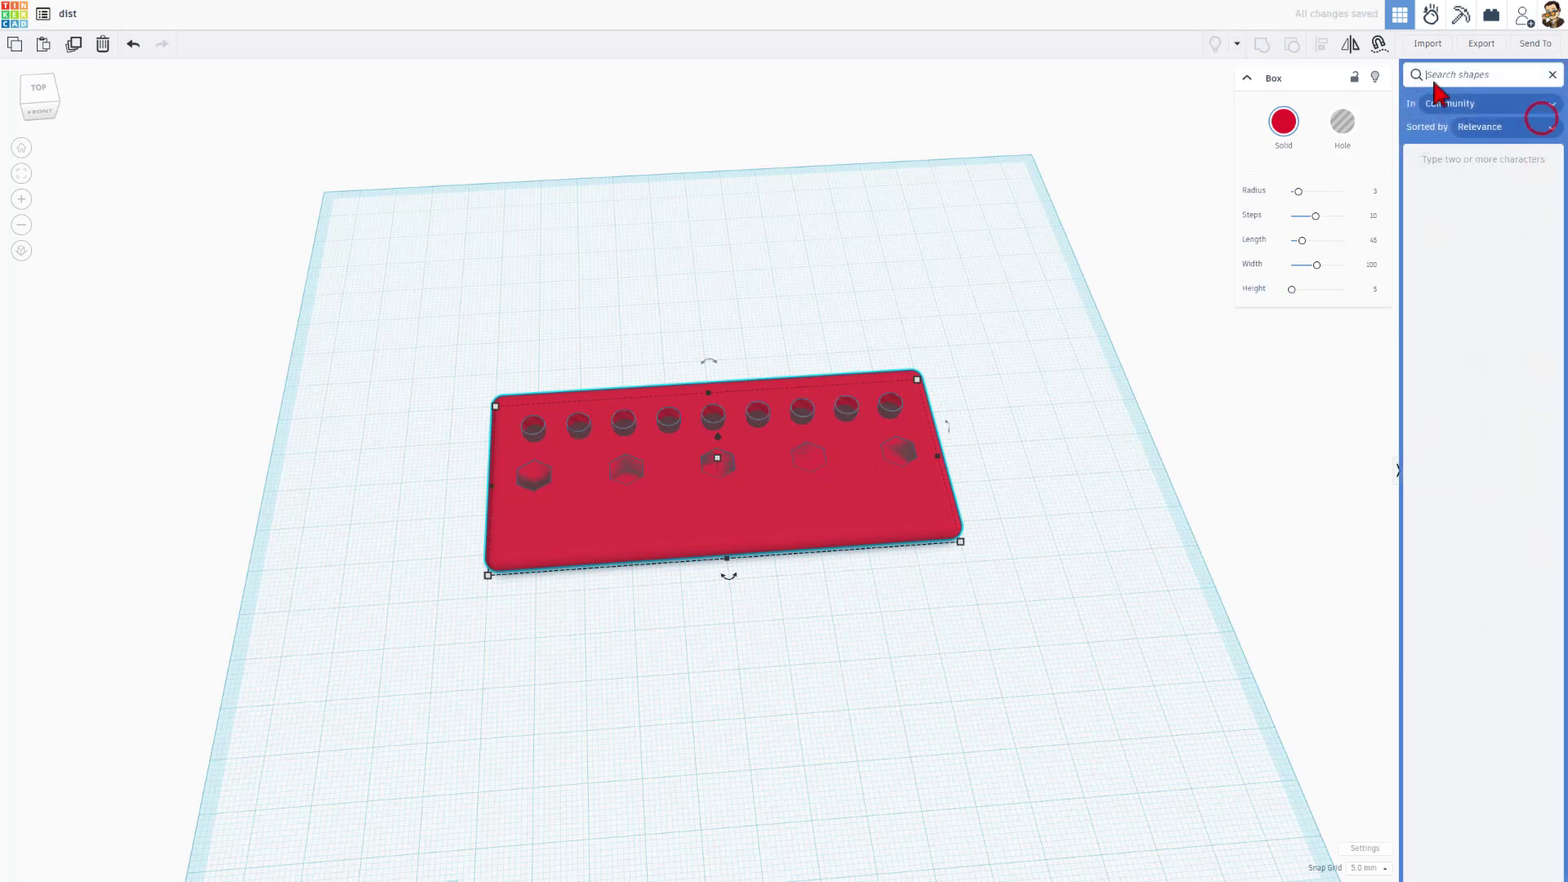
type("grid")
left_click(1434, 202)
left_click(572, 693)
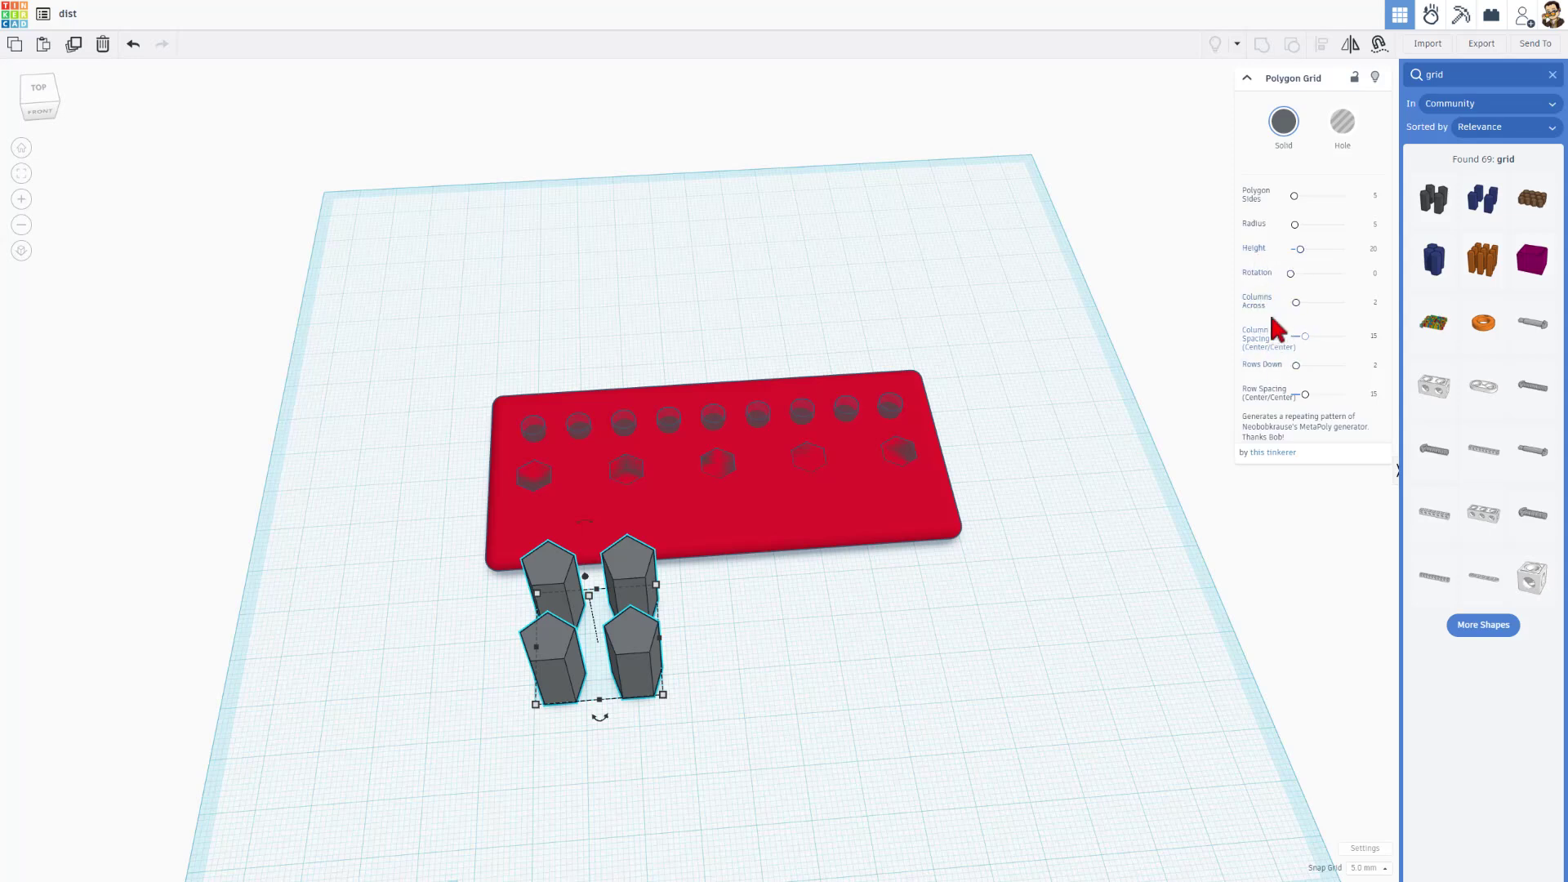
left_click(1374, 365)
Step: Set the grid's prism radius to 3 and adjust column spacing and rotation
left_click(1375, 343)
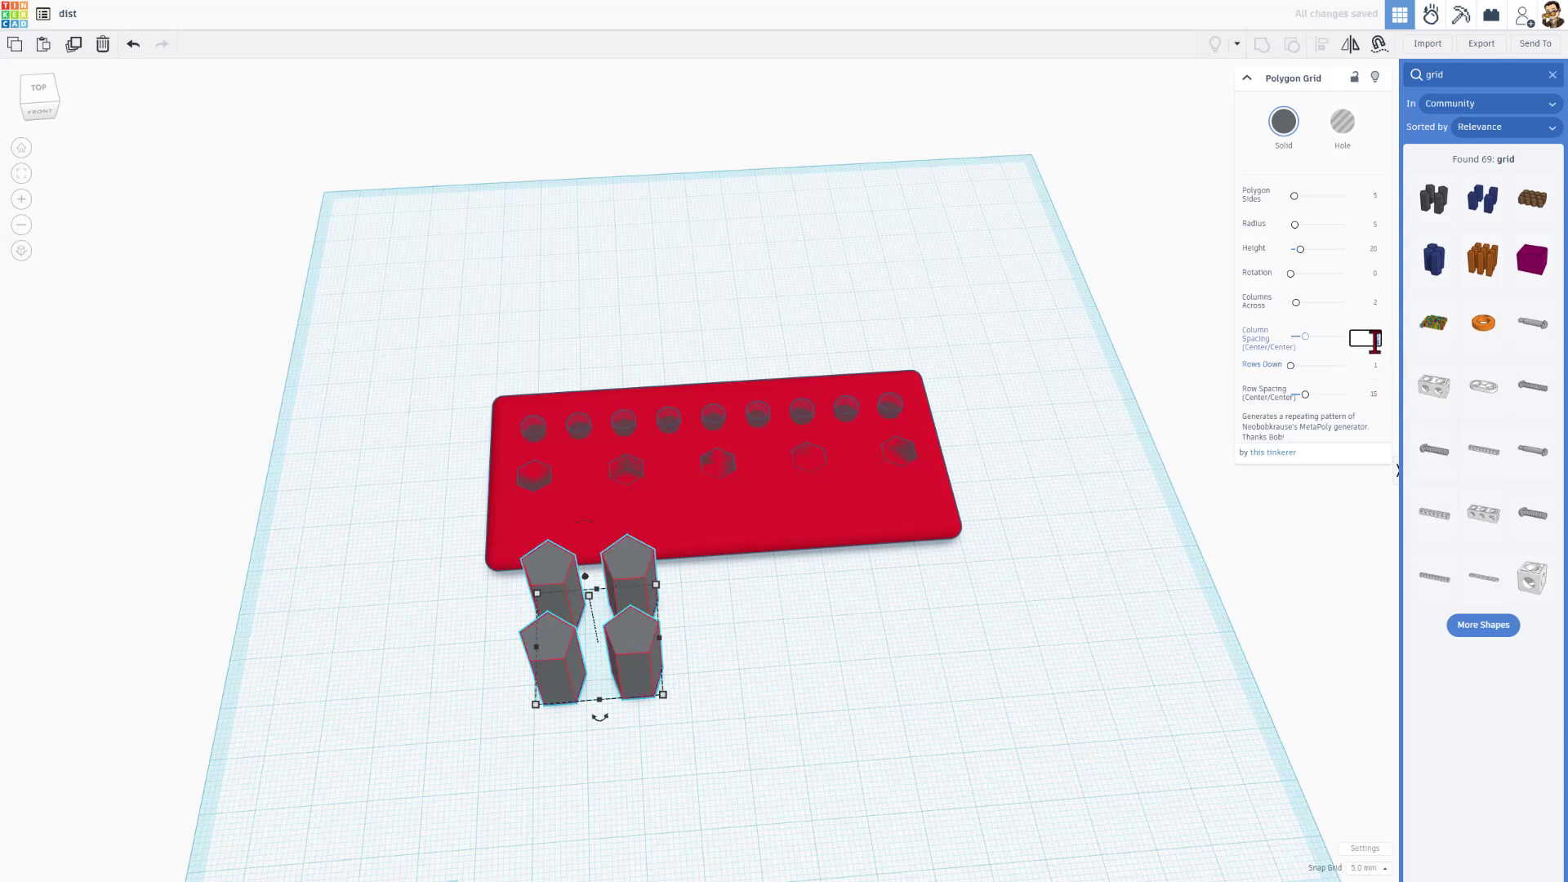
key("Return")
left_click(1374, 224)
type("3")
key("Return")
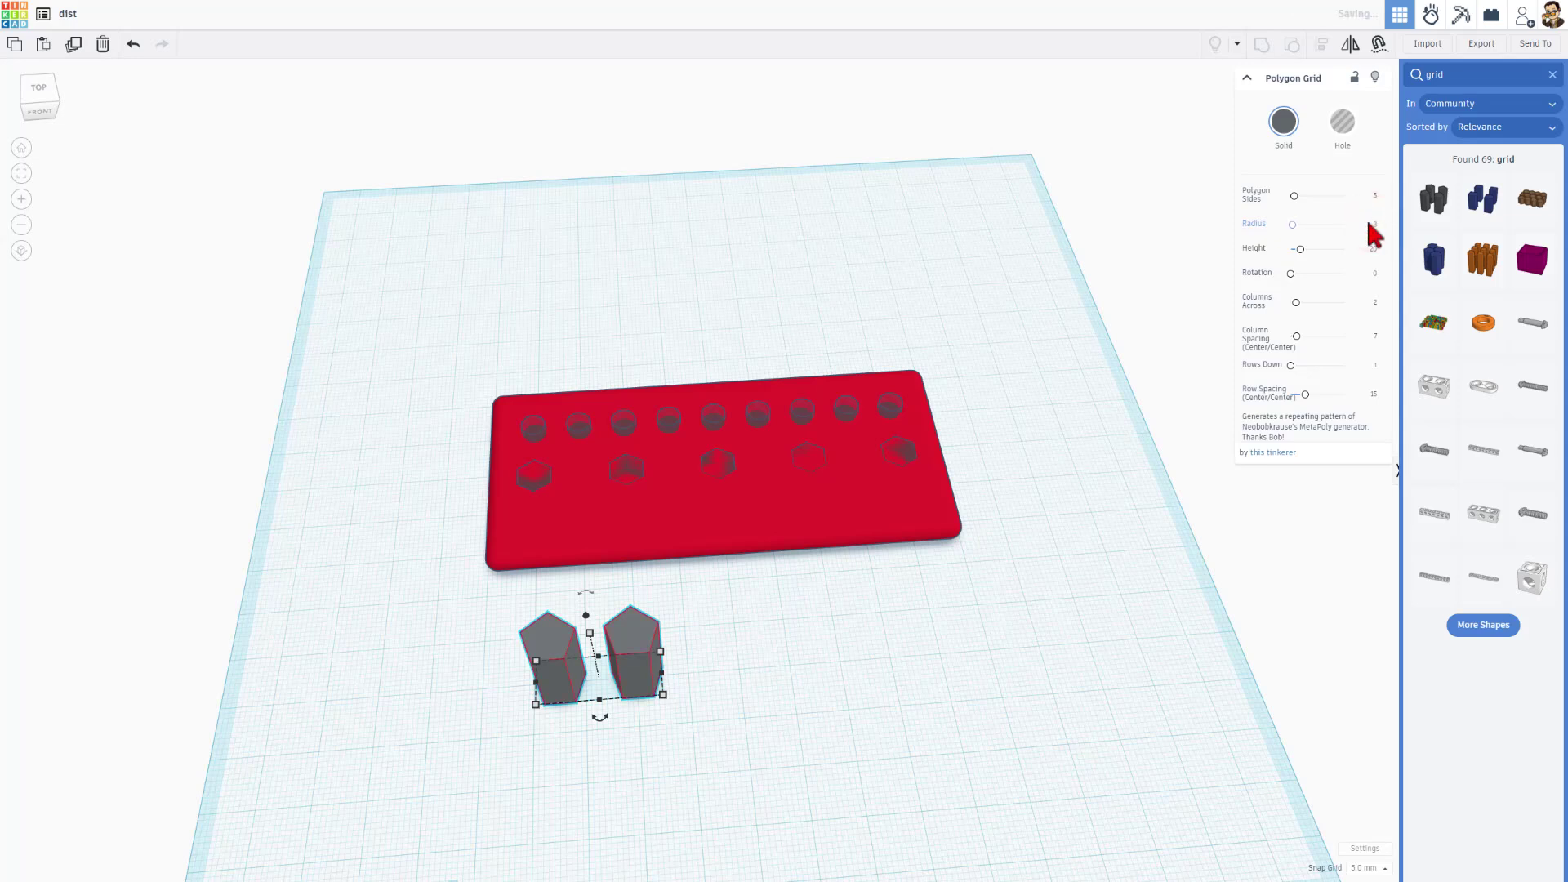
left_click(1372, 274)
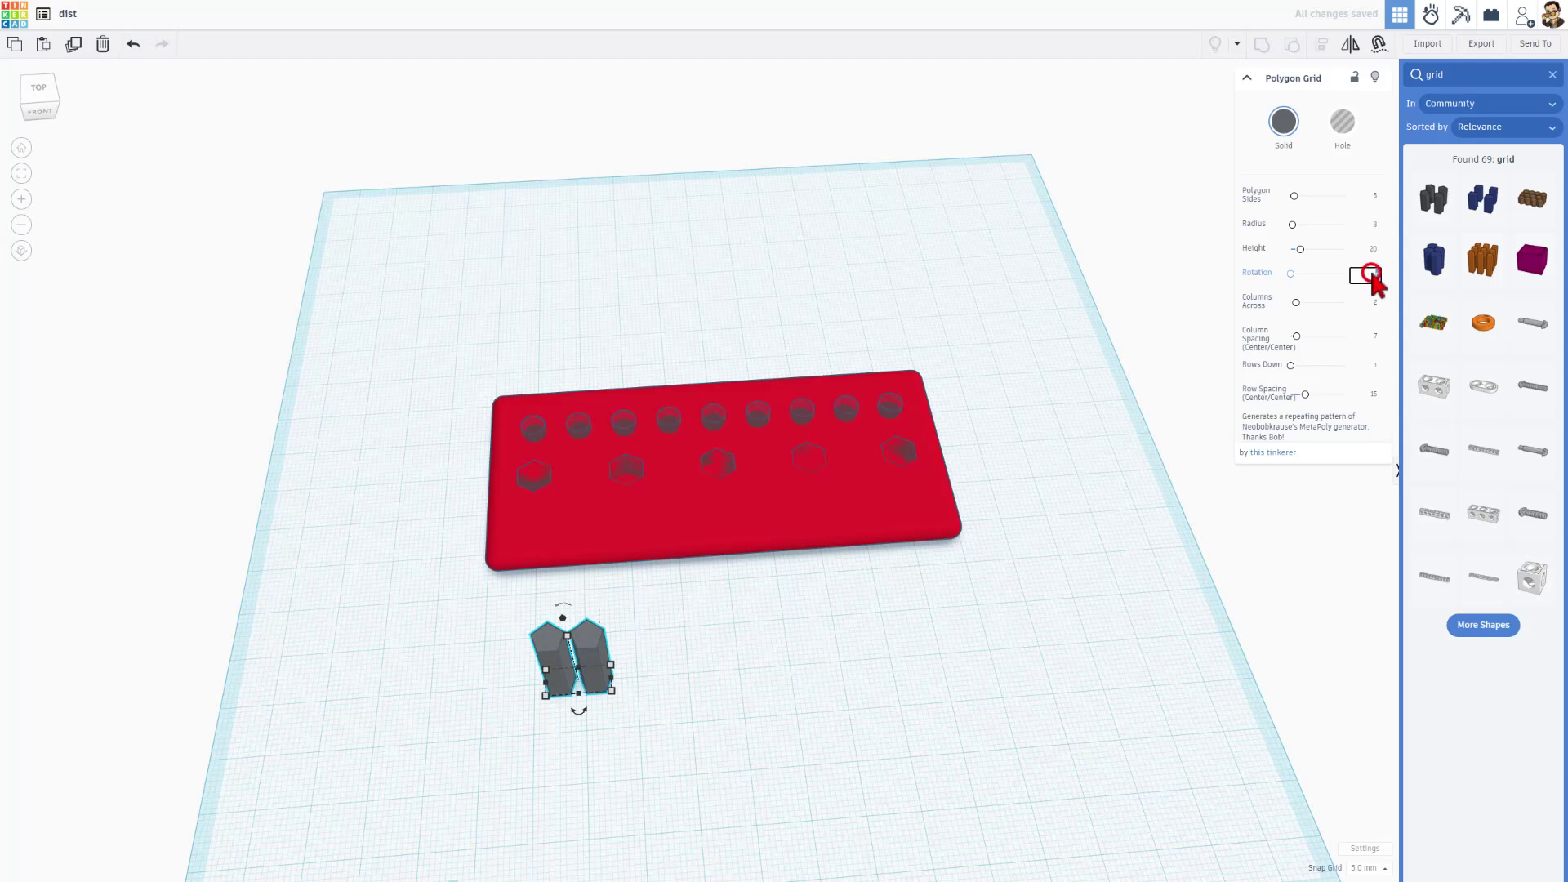
type("45")
key("Return")
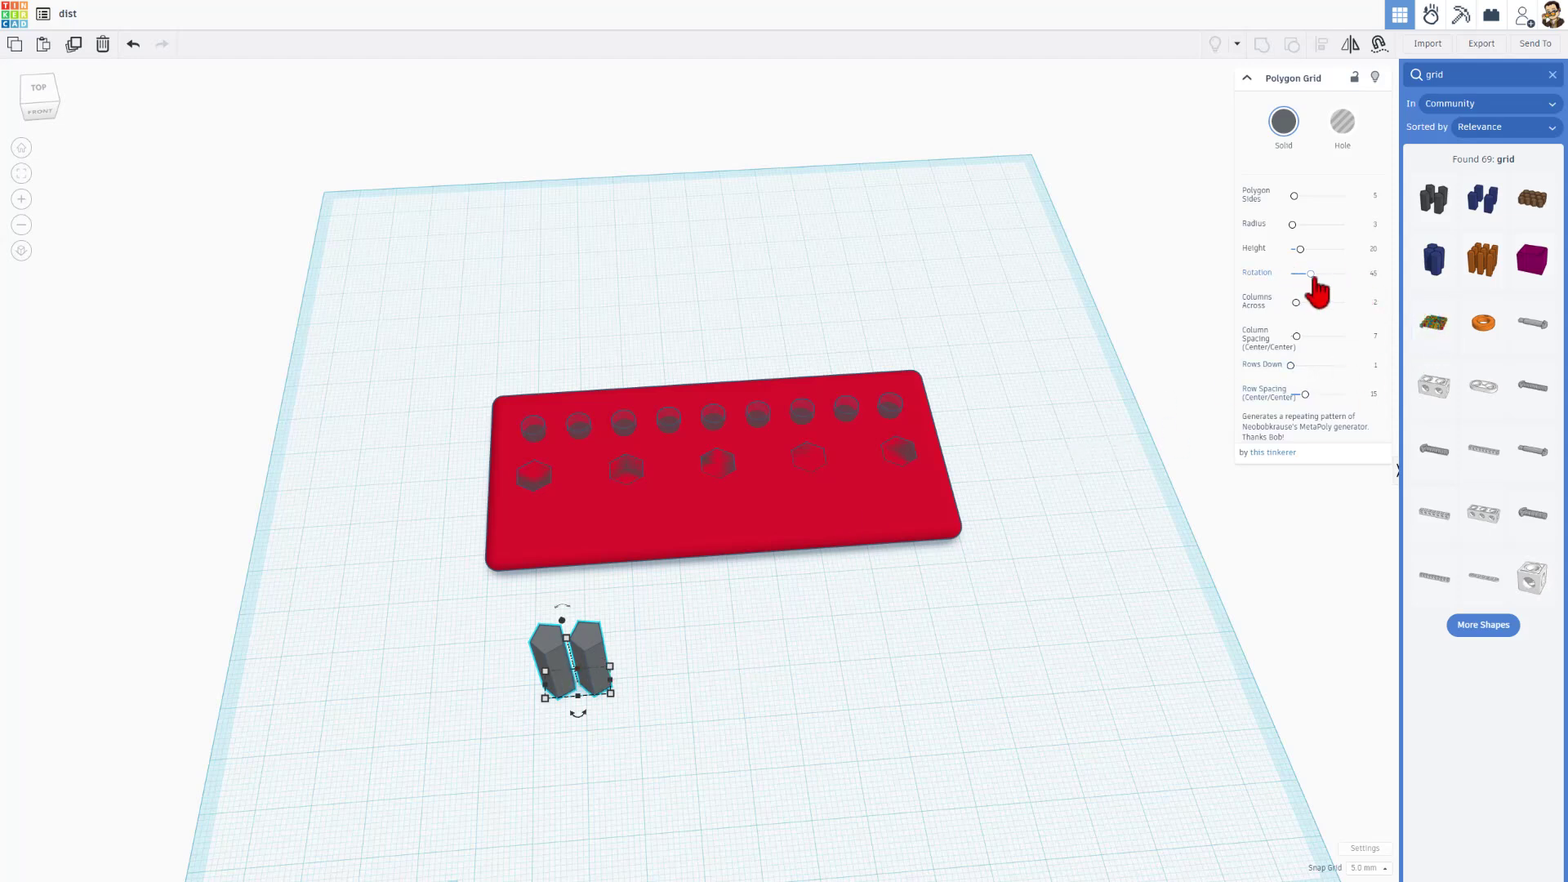
Step: Return the prisms to minimum rotation, with column spacing 12 and six columns across
left_click_drag(1315, 289, 1271, 273)
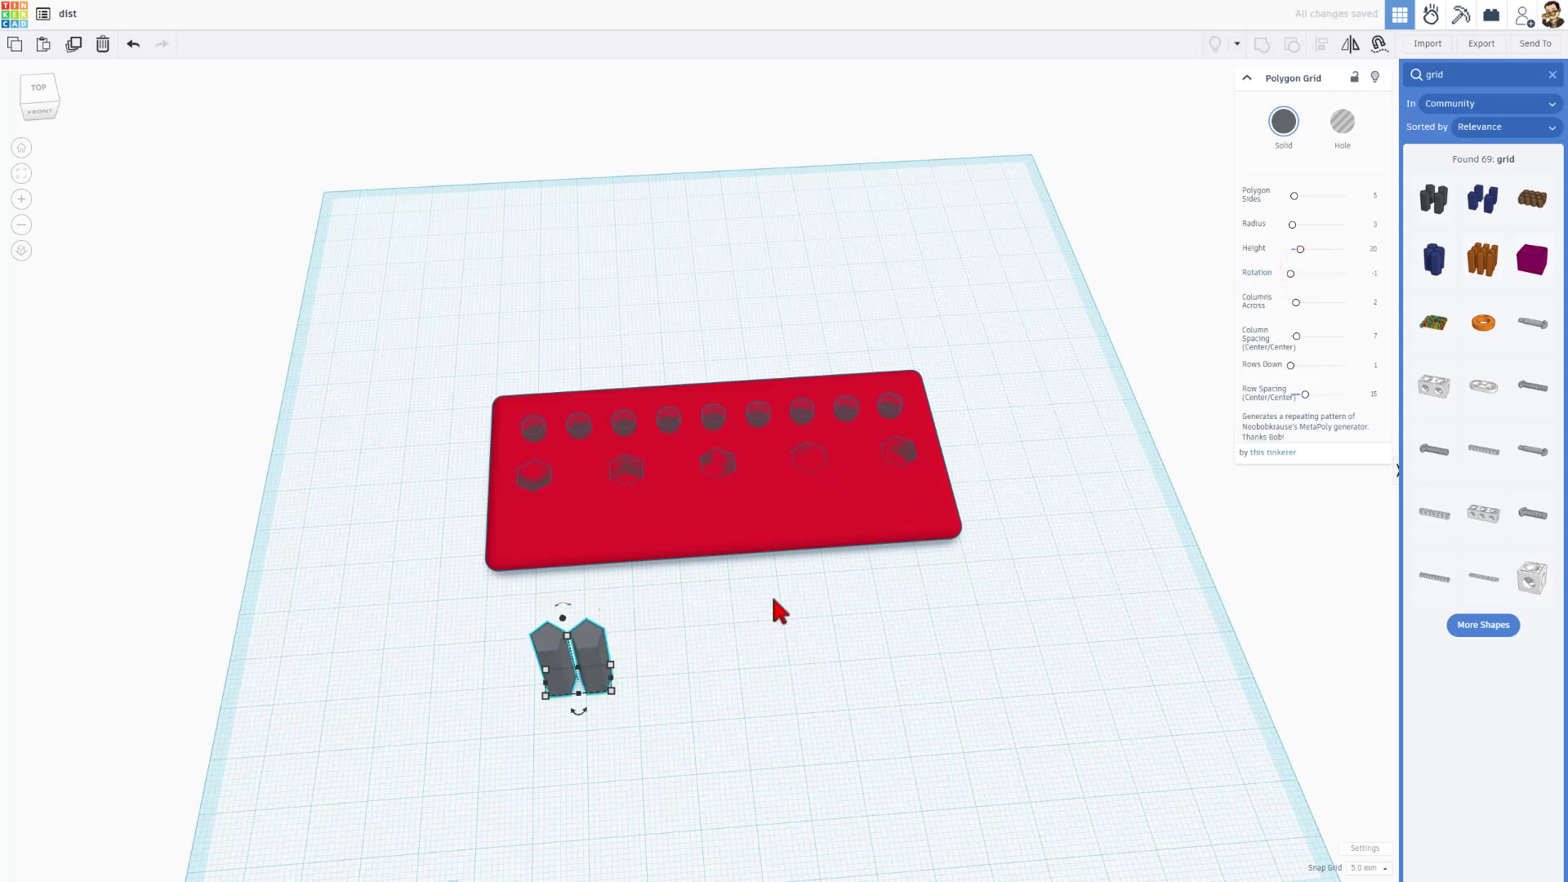
left_click(1372, 338)
type("12")
key("Return")
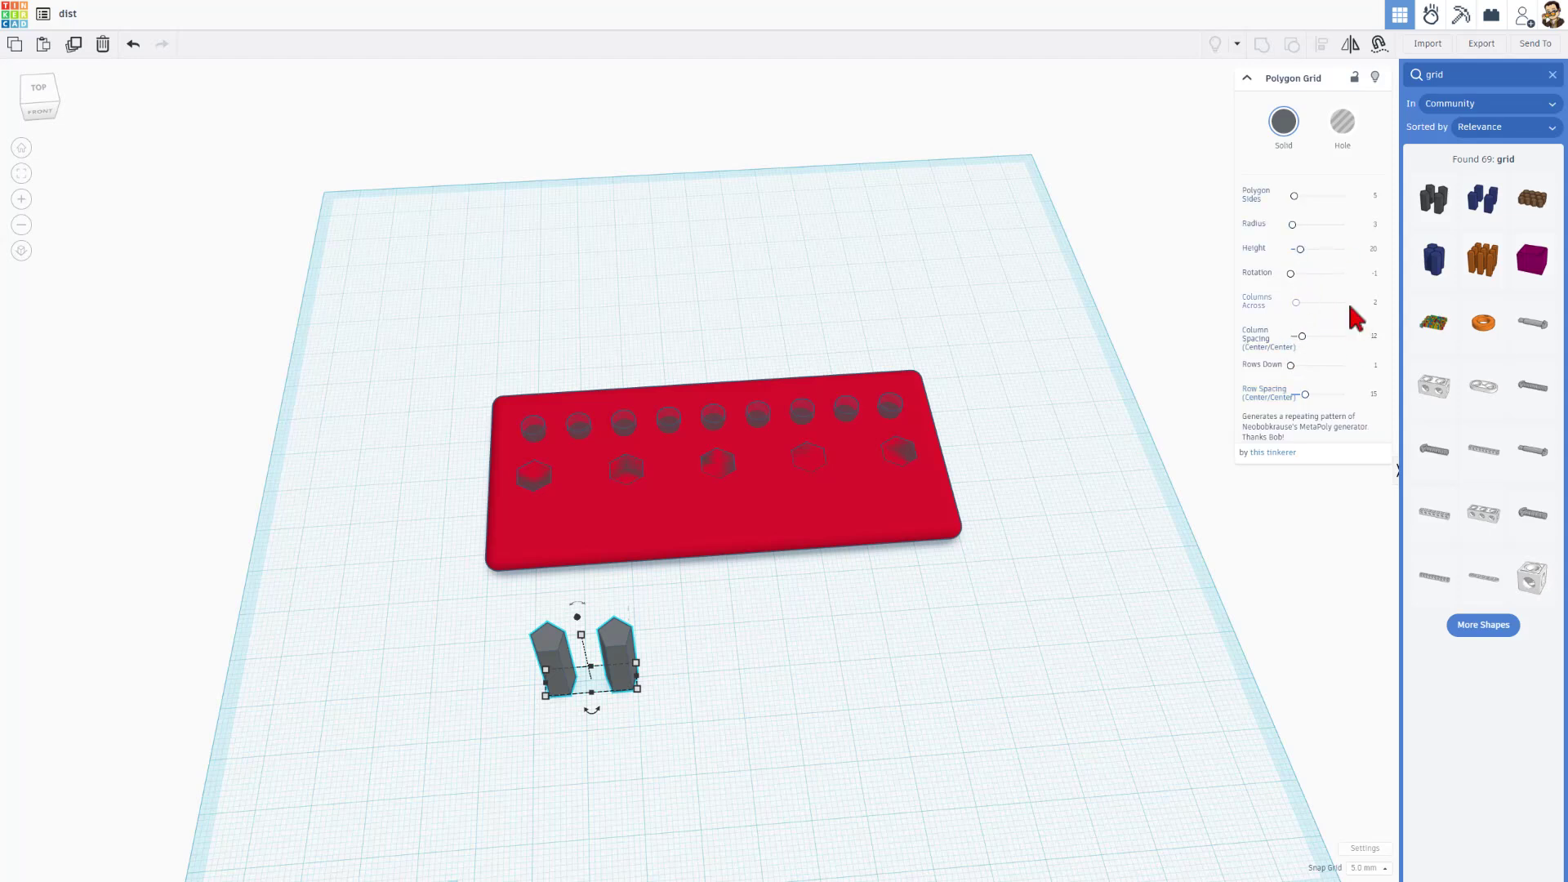
left_click(1376, 303)
type("6")
key("Return")
Step: Reselect the polygon grid and turn its prisms into holes
left_click(931, 564)
left_click(873, 613)
left_click(1343, 123)
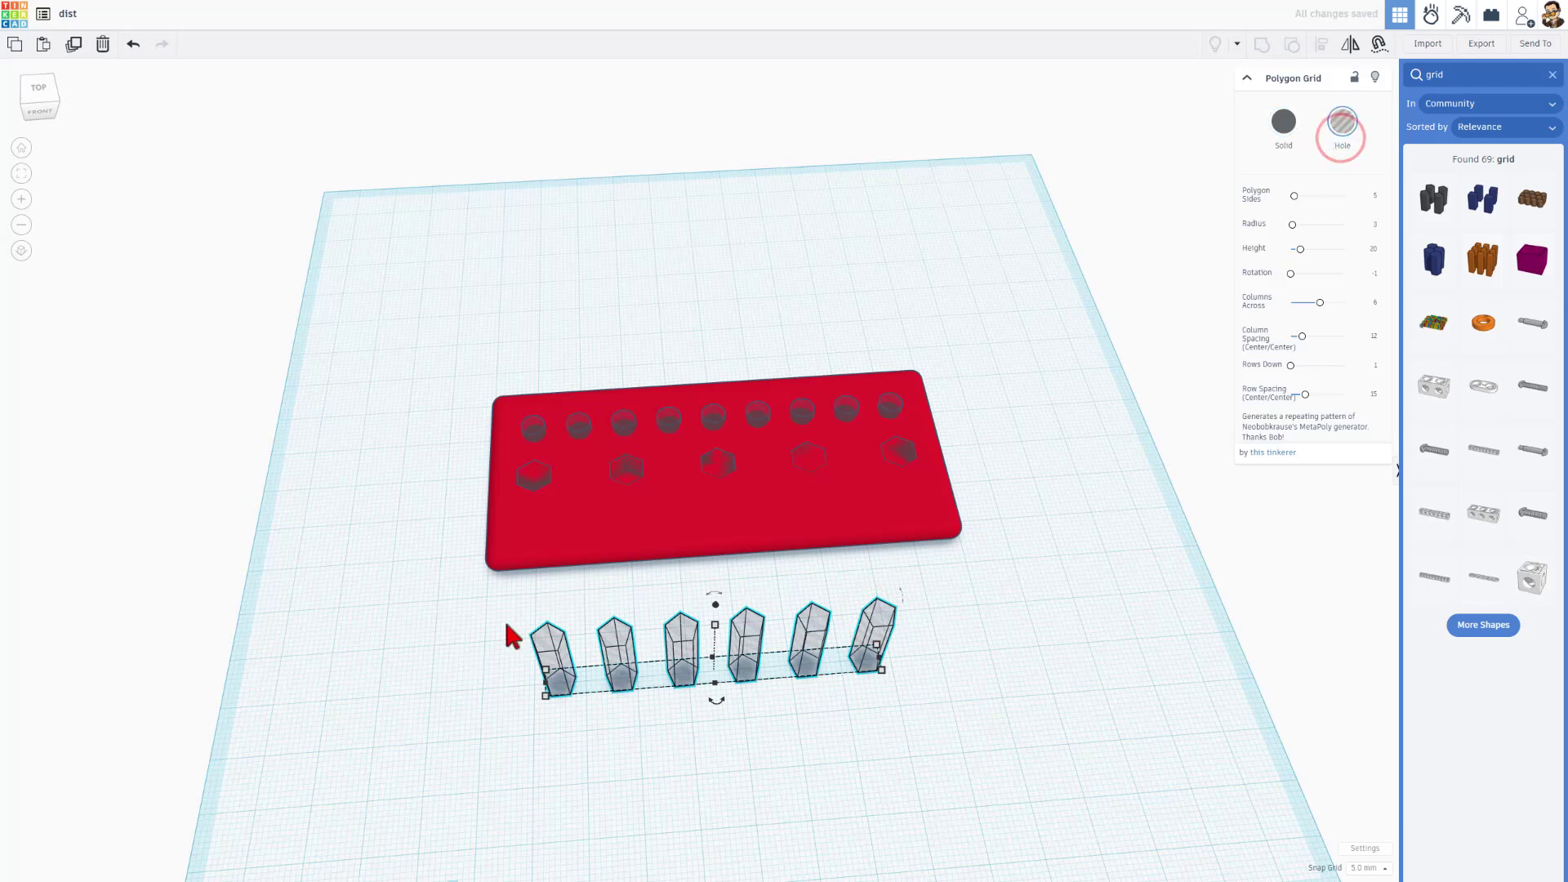
Step: Align the grid to the plate's centre and front, then move it onto the plate
left_click_drag(521, 743, 1003, 542)
key("l")
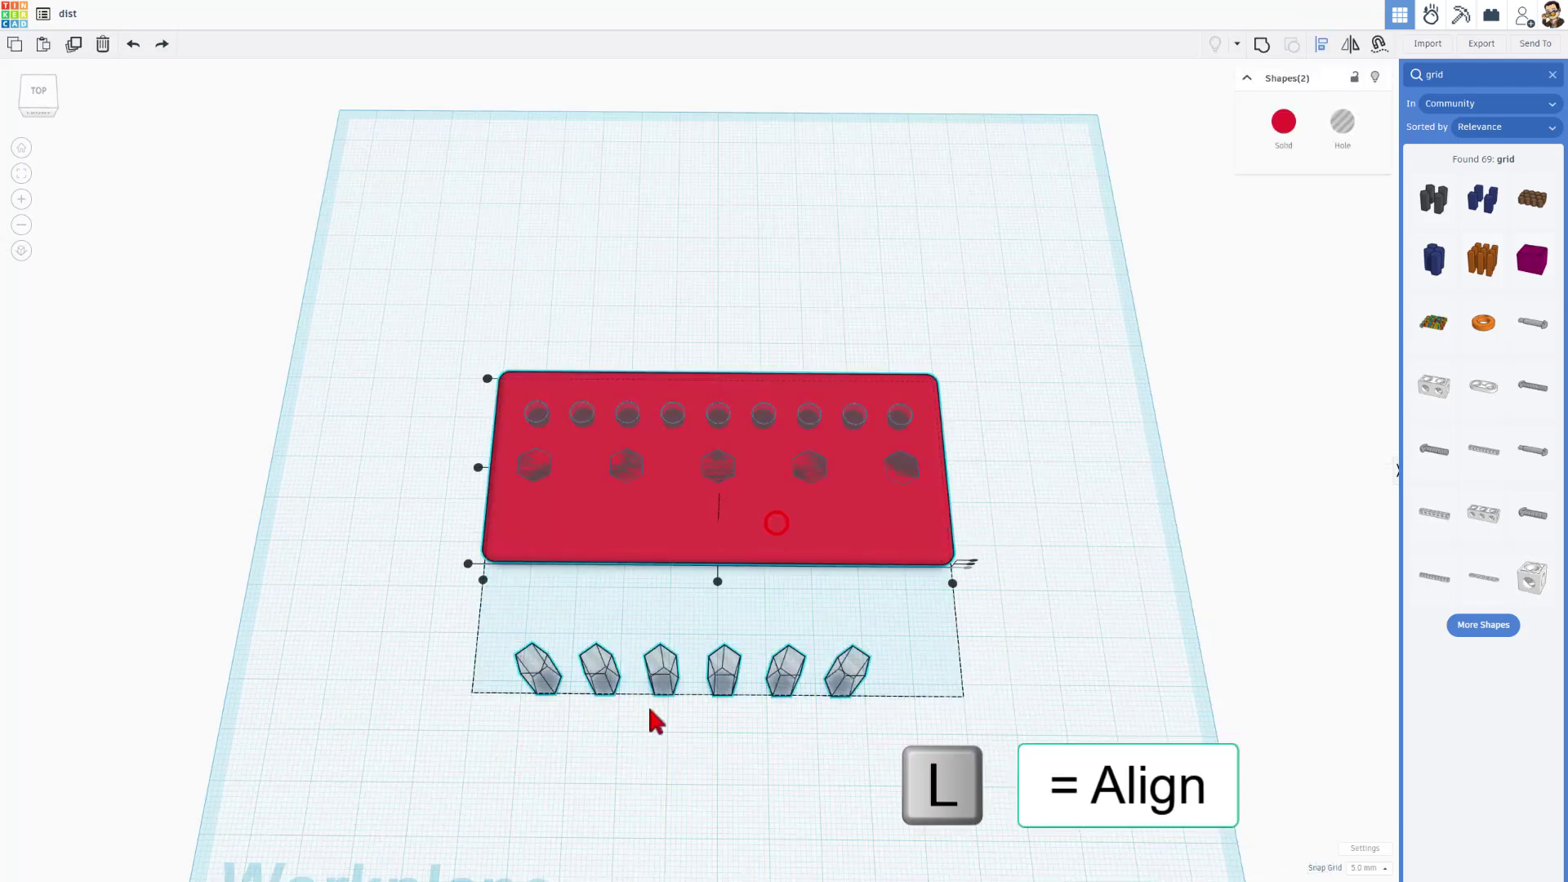
left_click(718, 582)
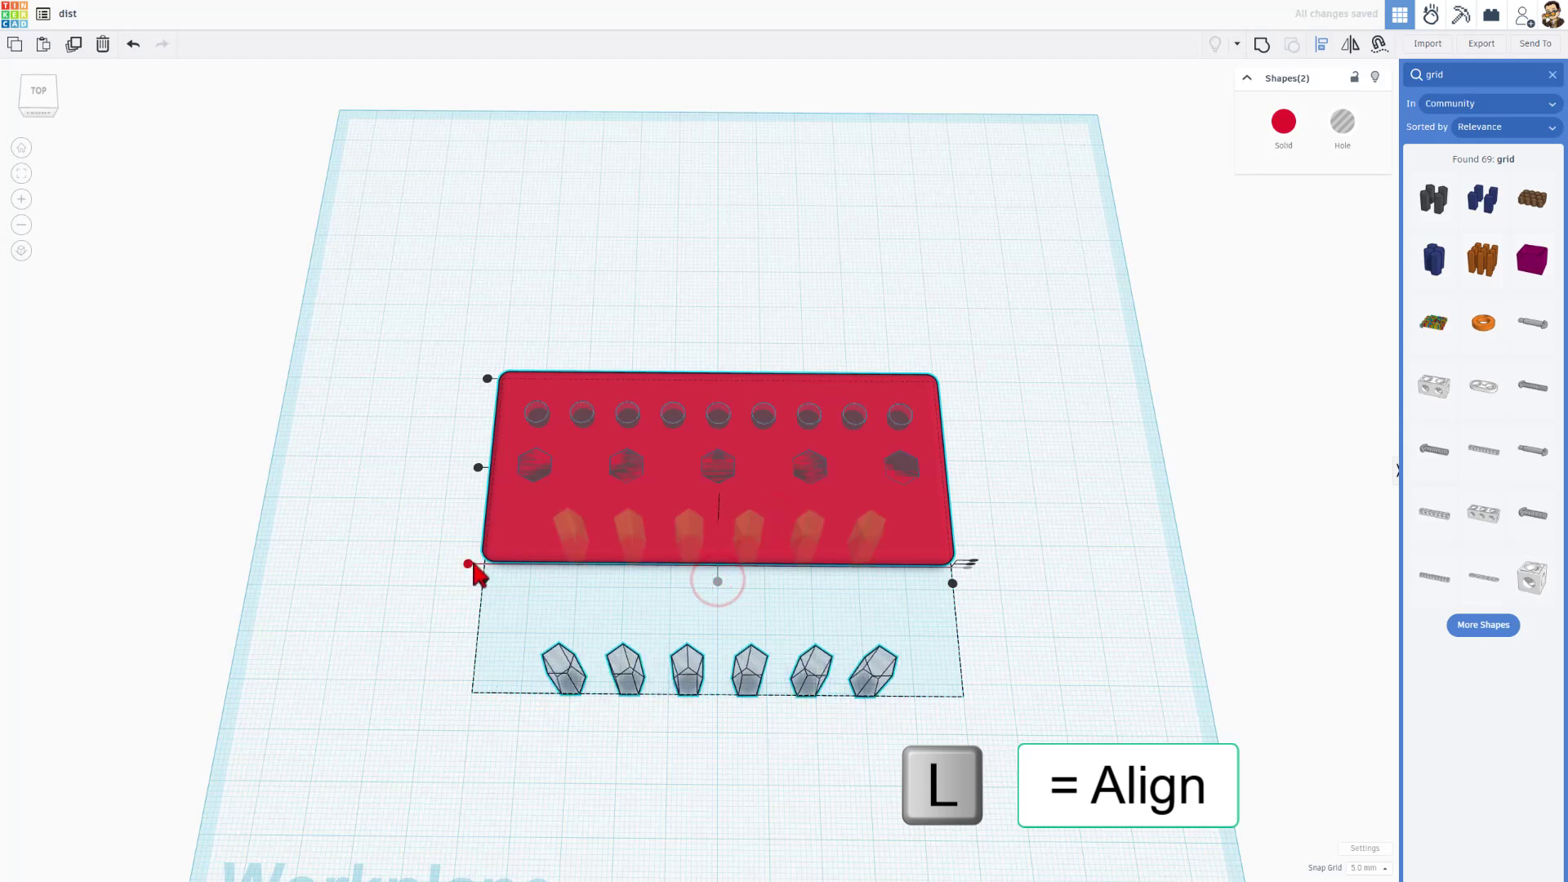
left_click(470, 565)
left_click_drag(606, 589, 631, 554)
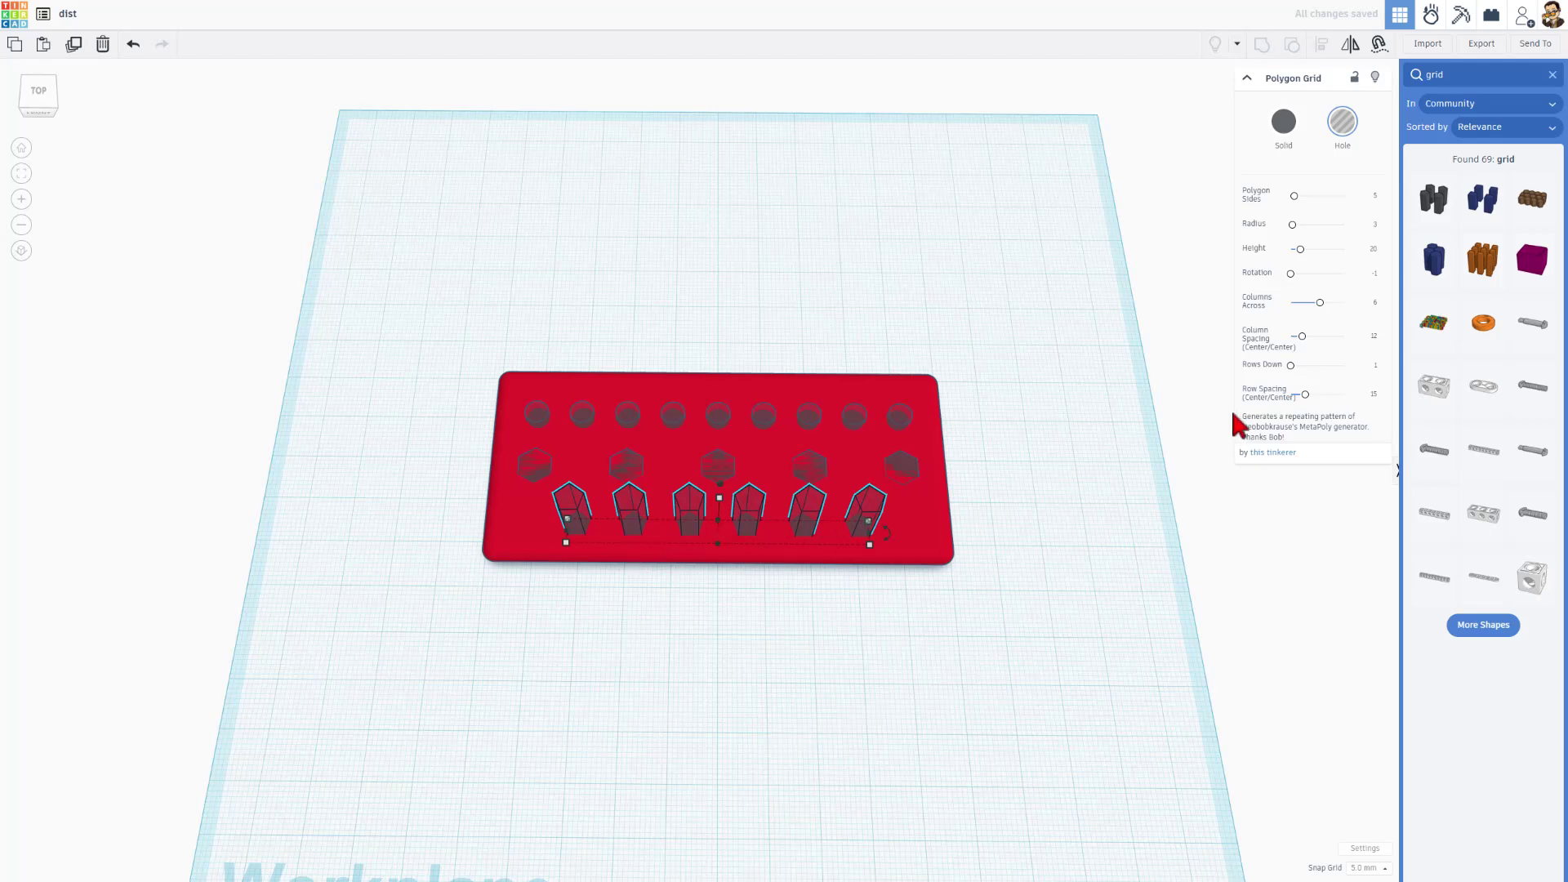
Step: Set column spacing to 15 and recentre the hole row across the plate
left_click(1368, 336)
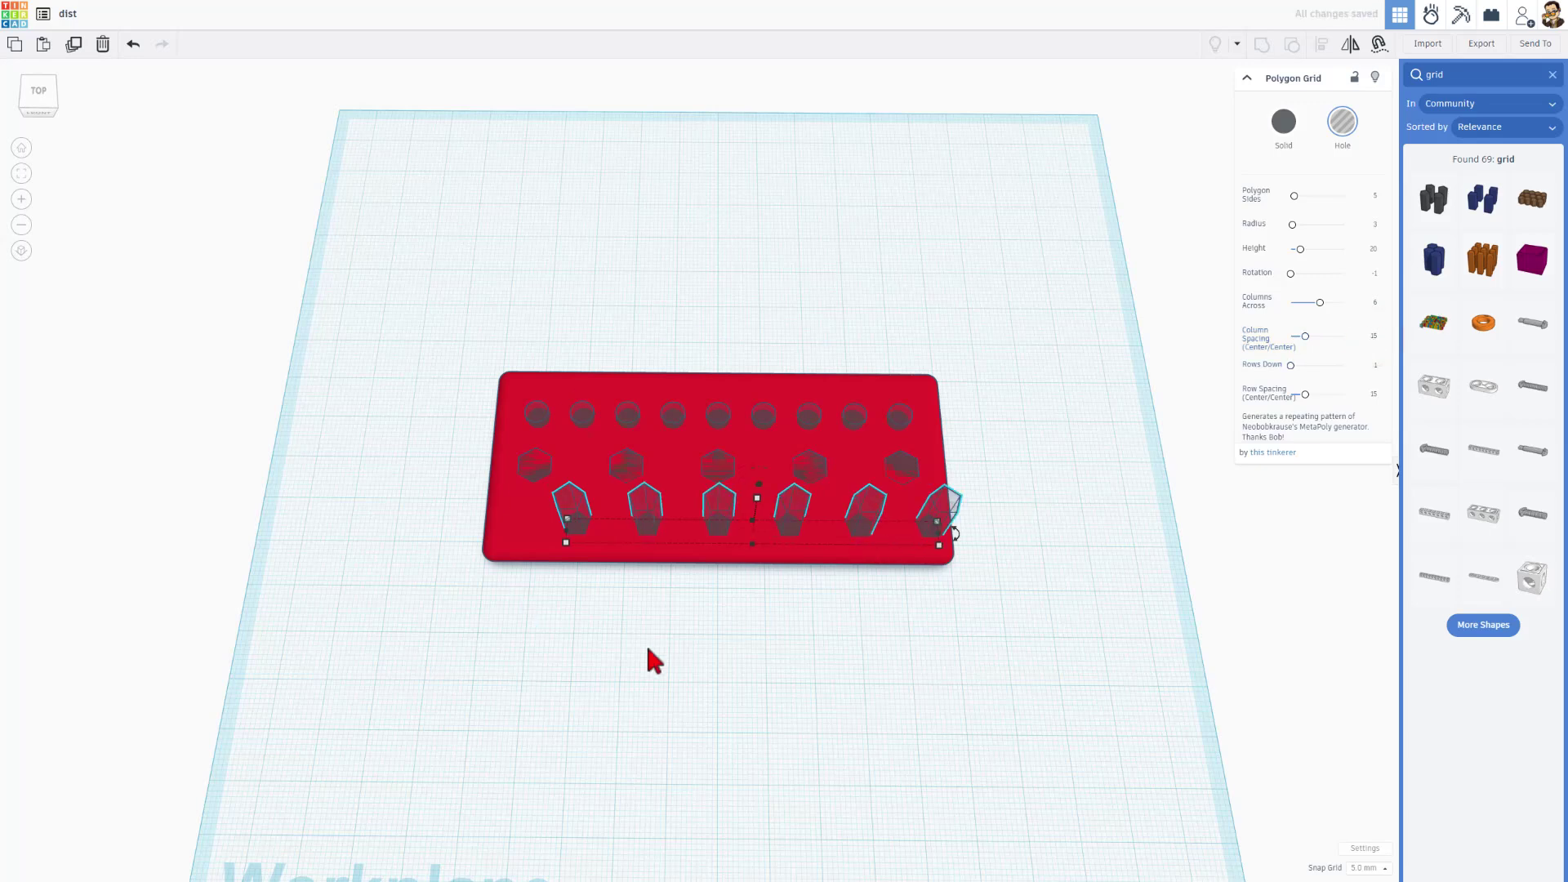
left_click(562, 672)
left_click_drag(614, 644, 805, 546)
key("l")
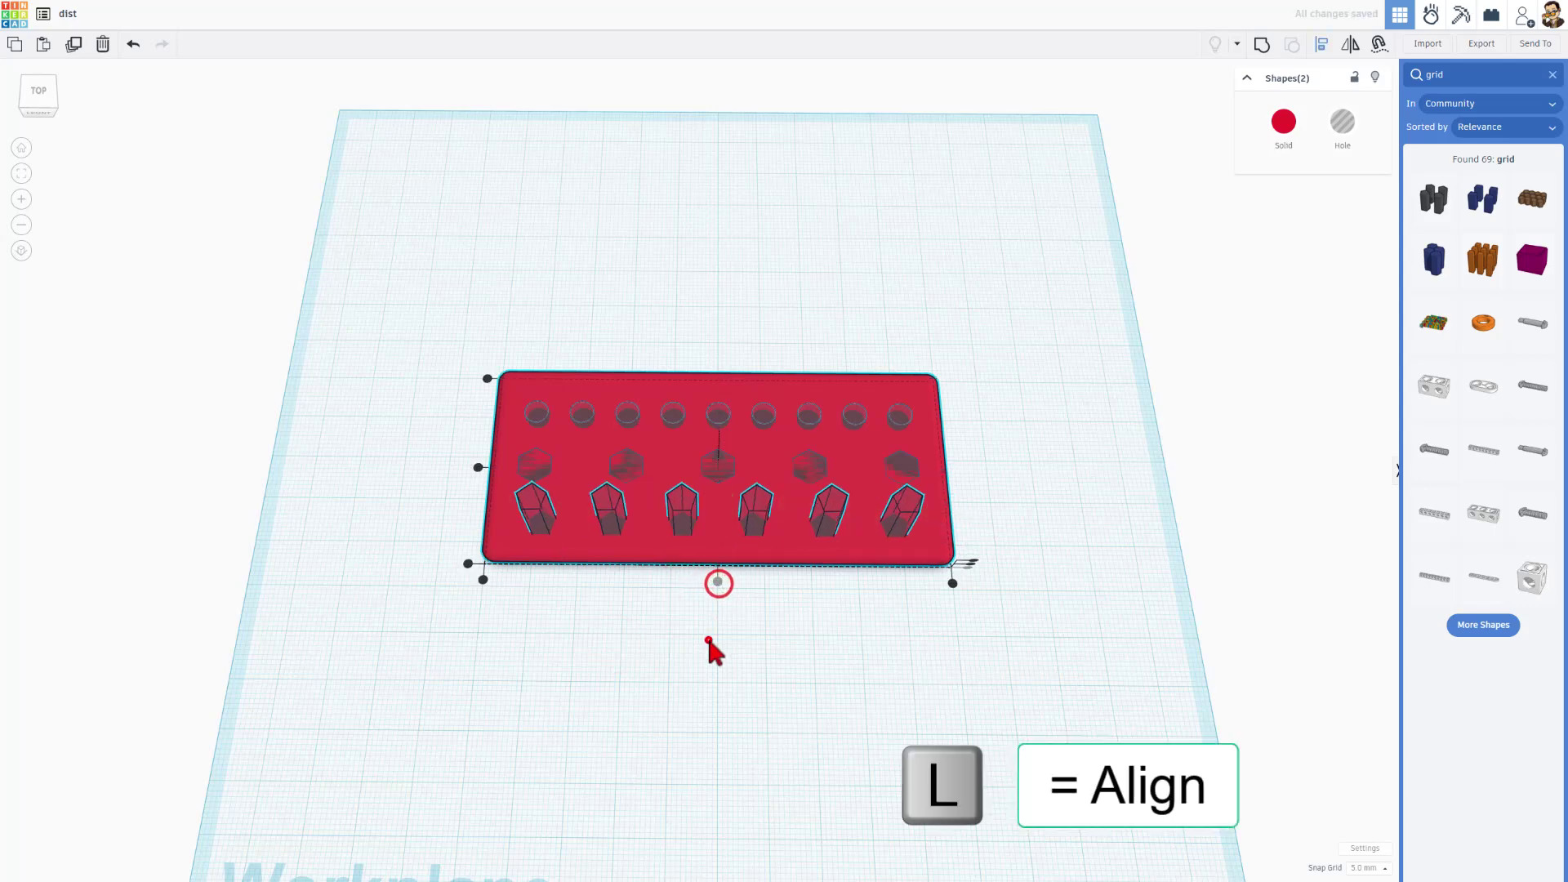
left_click(721, 594)
mouse_move(710, 626)
right_mouse_down()
mouse_move(729, 439)
mouse_move(771, 344)
mouse_move(786, 332)
mouse_move(902, 409)
right_mouse_up()
Step: Give the polygon grid 4 sides for square holes, then select the plate and all holes
left_click(903, 409)
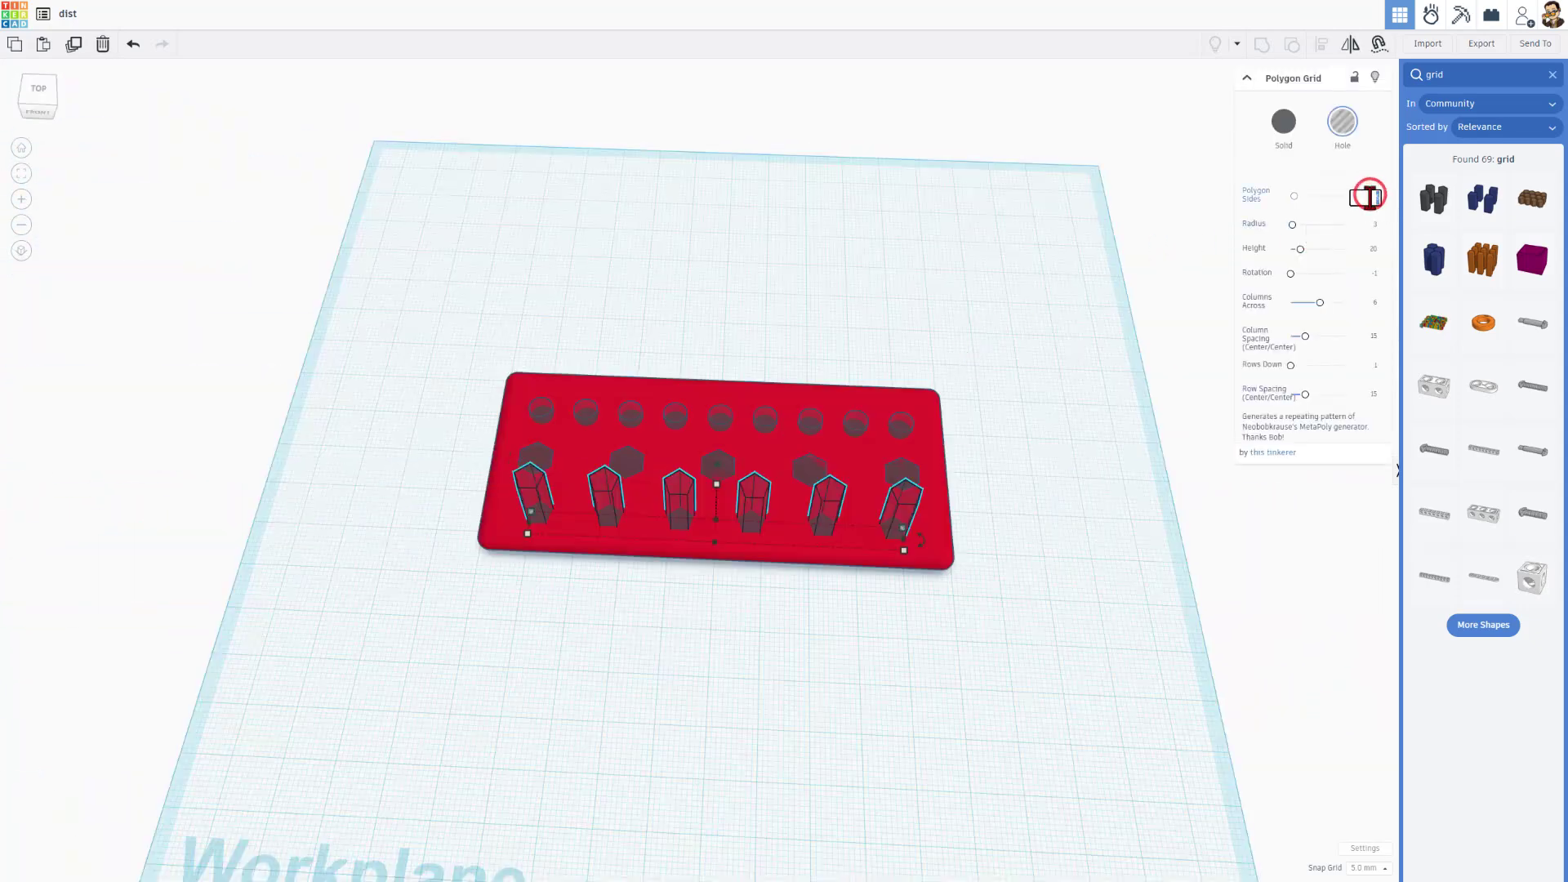
key("Return")
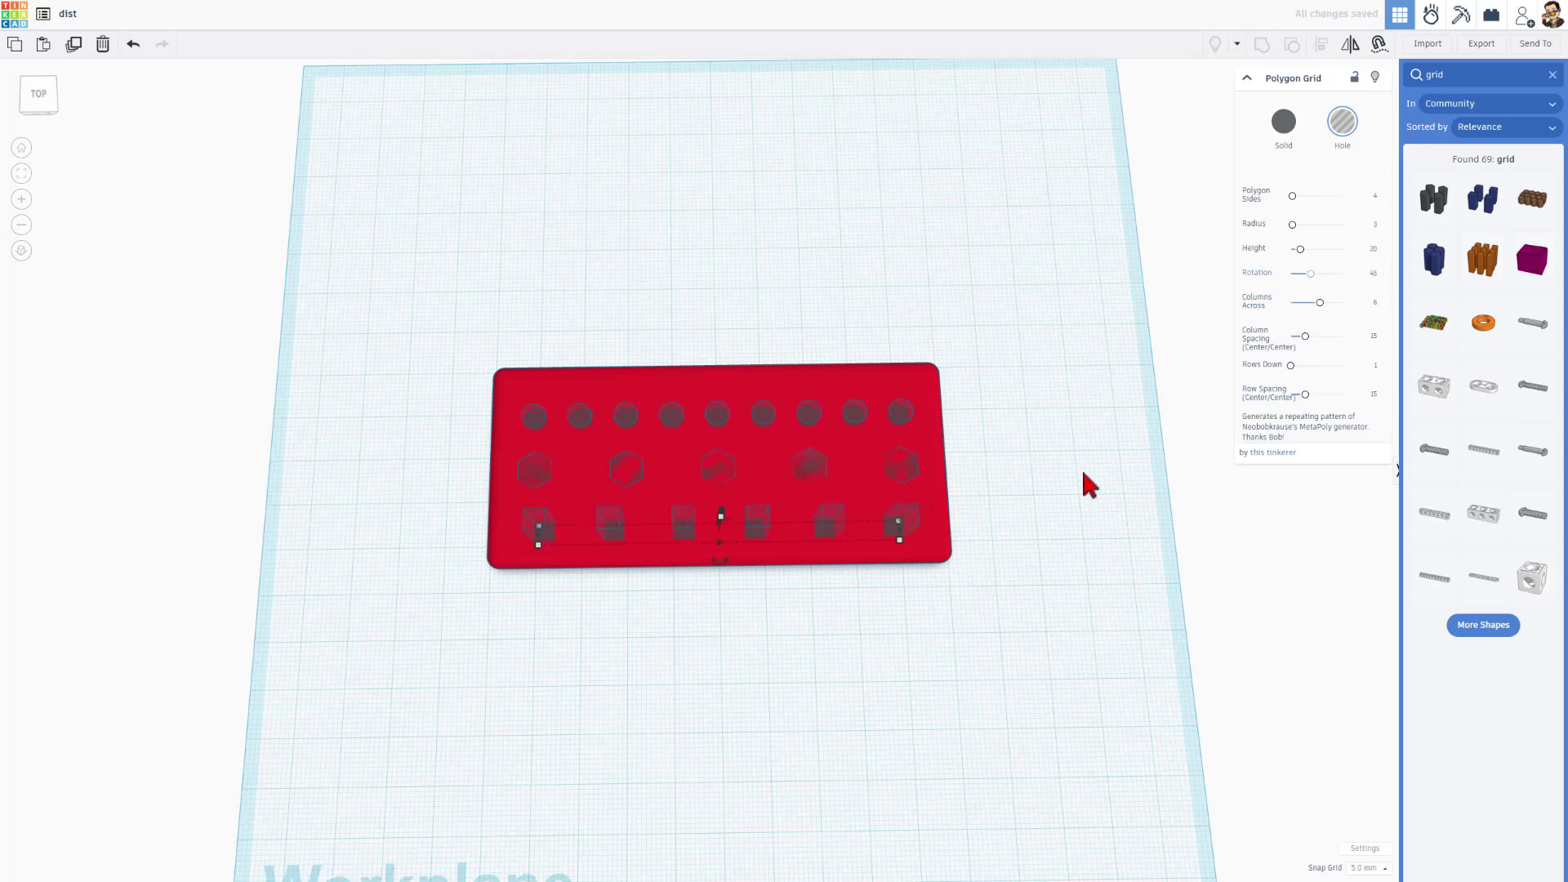
mouse_move(1045, 493)
right_mouse_down()
mouse_move(964, 355)
mouse_move(1004, 430)
right_mouse_up()
left_click_drag(397, 331, 959, 643)
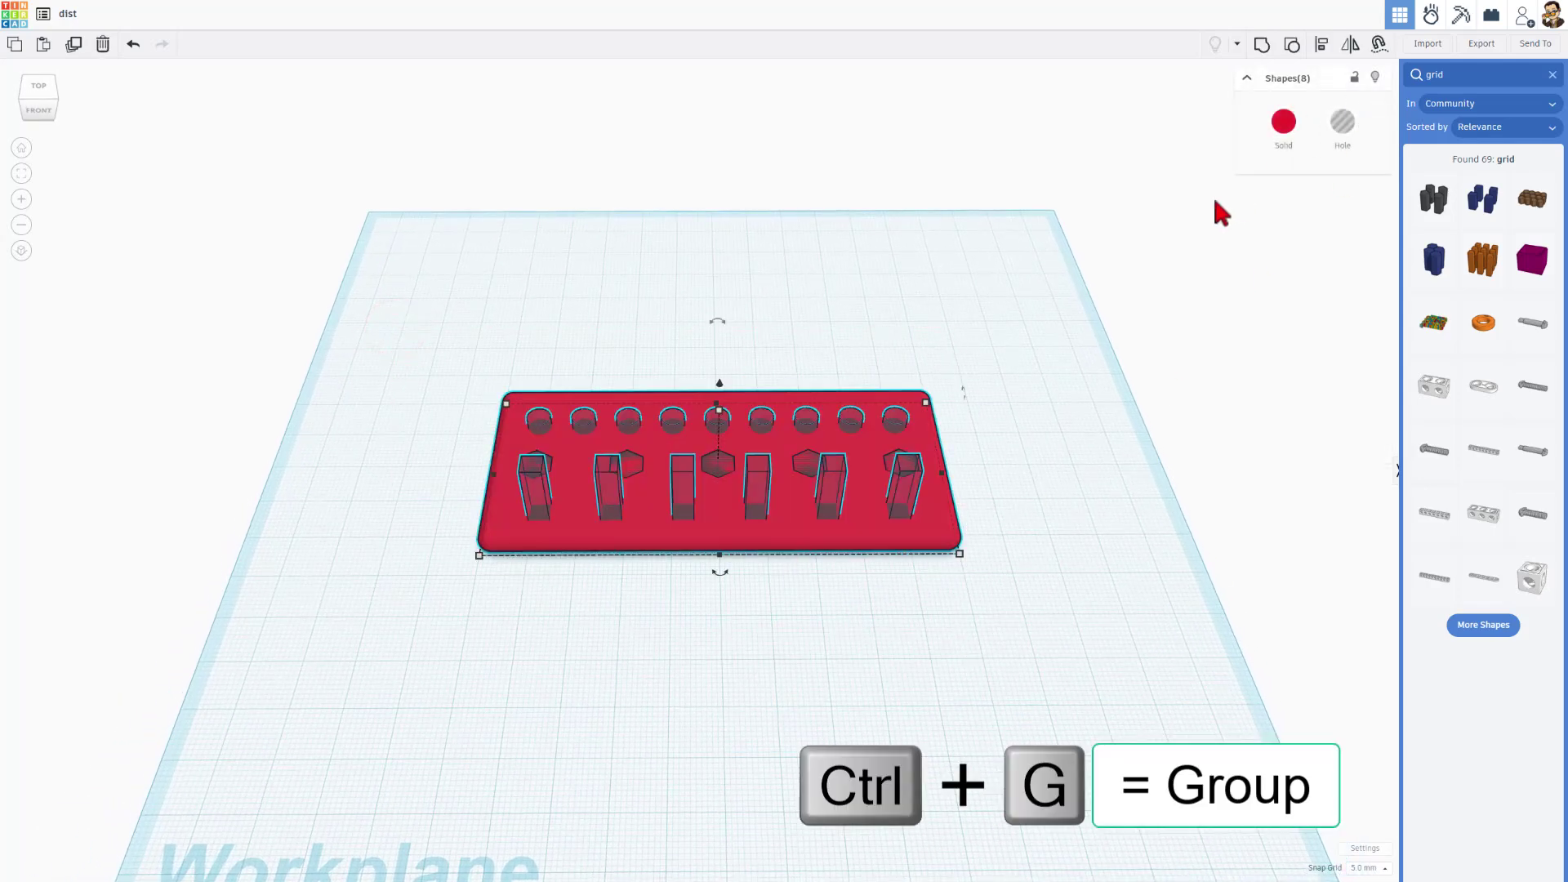
Step: Group the plate with all eight hole shapes and orbit to inspect the cuts
key("ctrl+g")
right_click_drag(794, 507, 788, 589)
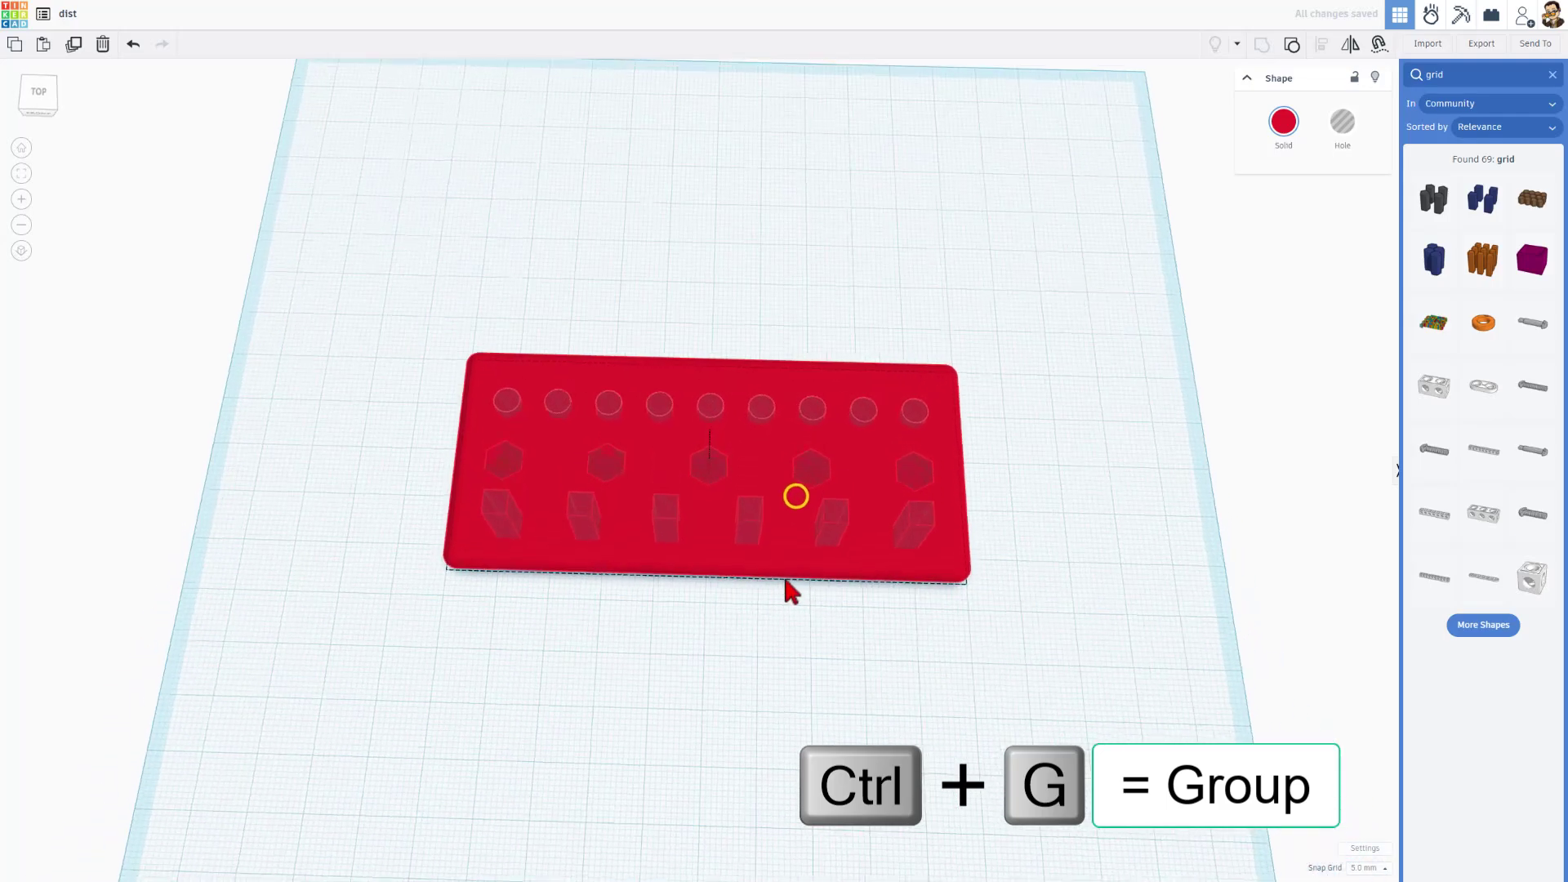
mouse_move(908, 607)
right_mouse_down()
mouse_move(928, 466)
mouse_move(946, 658)
mouse_move(846, 573)
right_mouse_up()
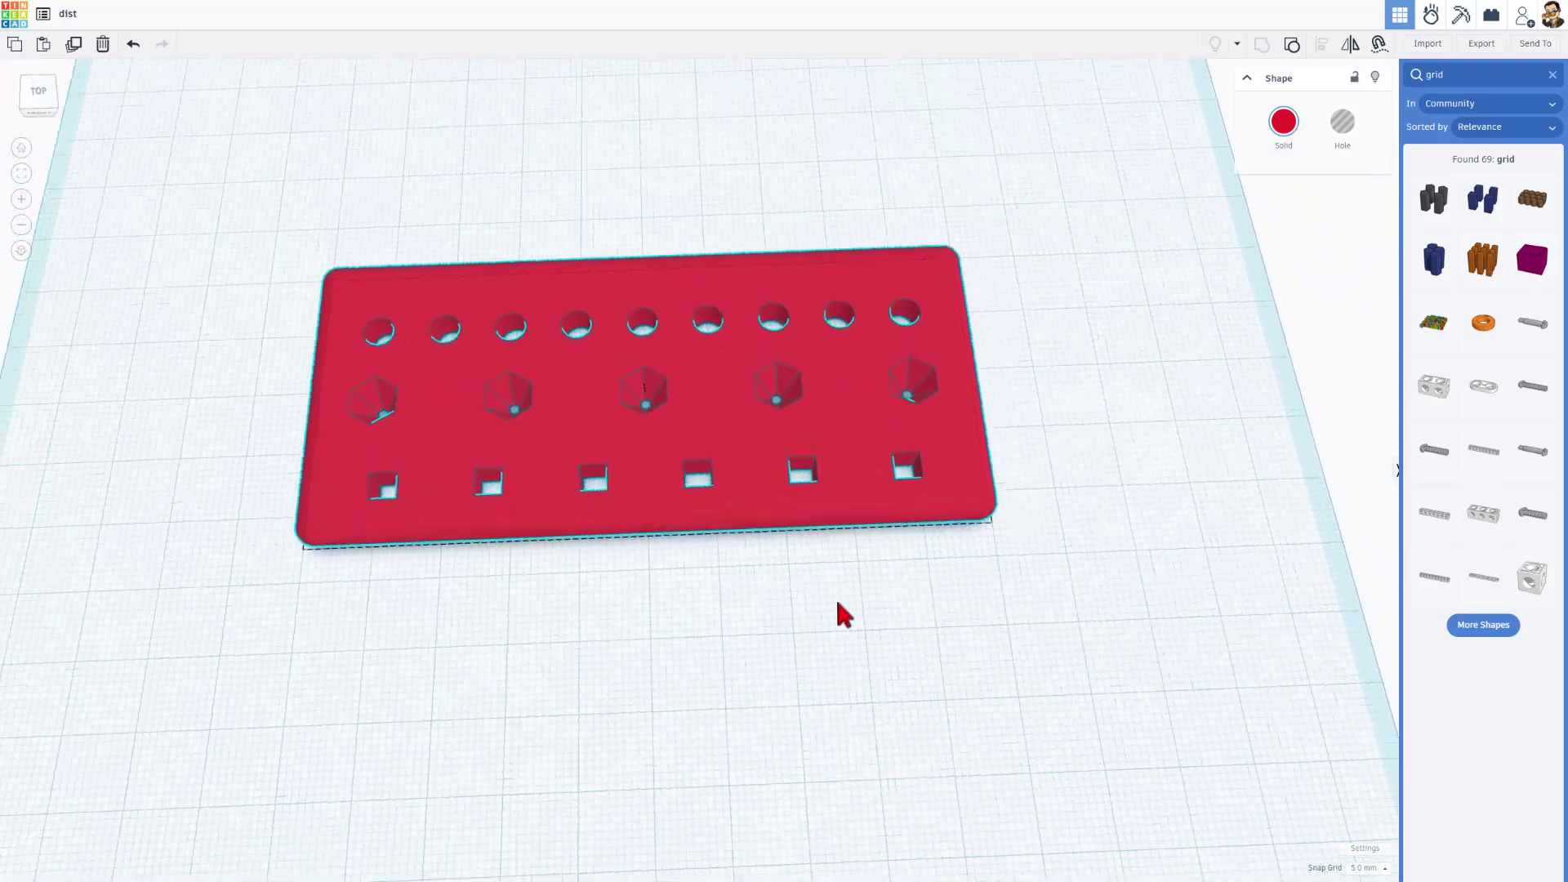